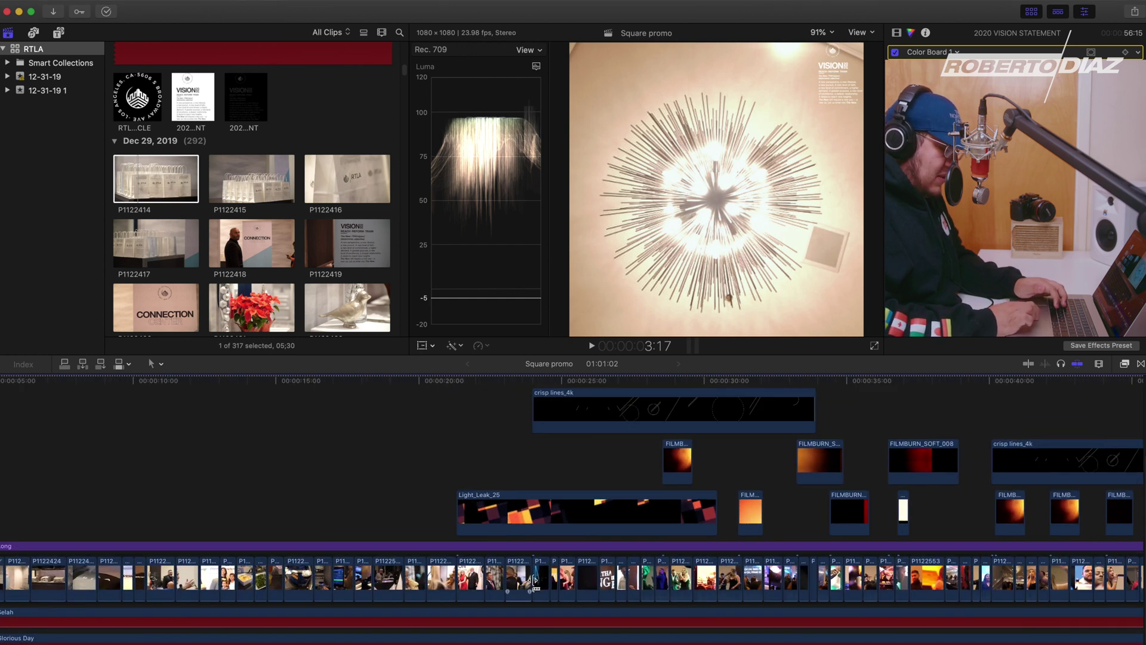
Select all the source clips in the RTLA library and look over them and the whole Square promo timeline.
scroll(533, 583, "left", 10)
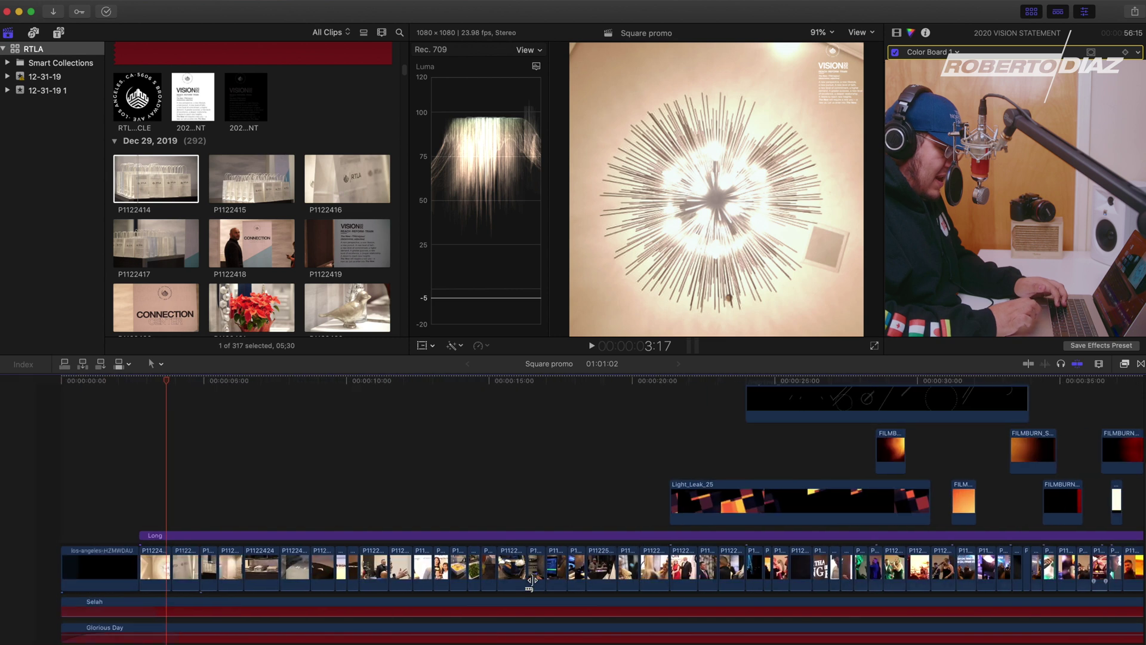
scroll(313, 310, "down", 5)
scroll(313, 310, "down", 15)
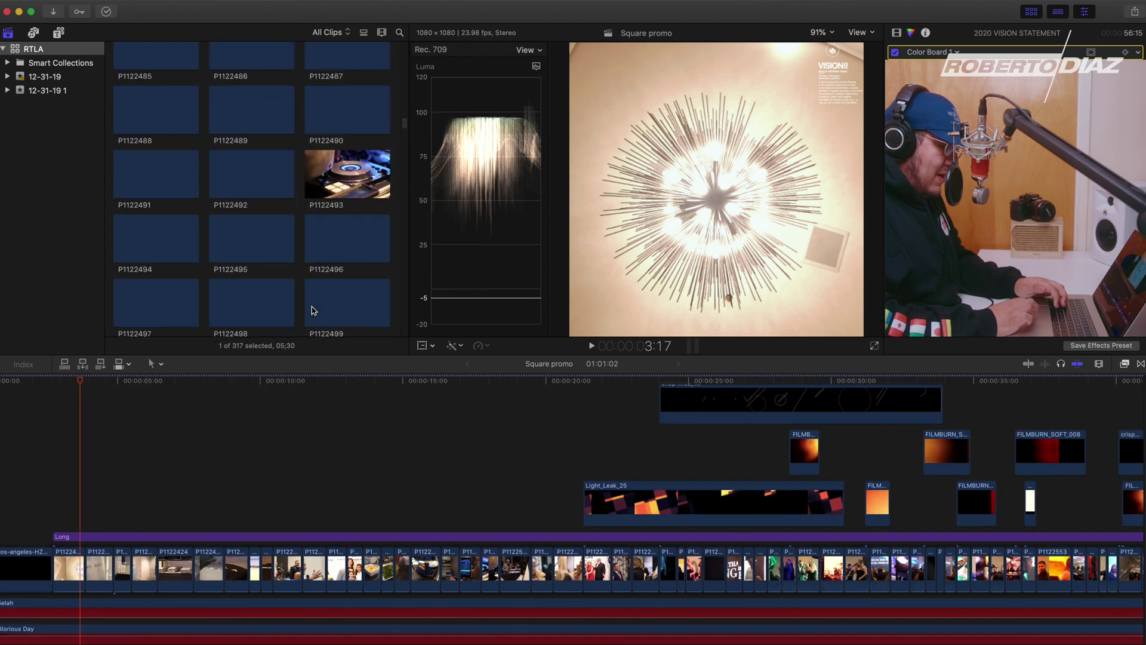
left_click(333, 145)
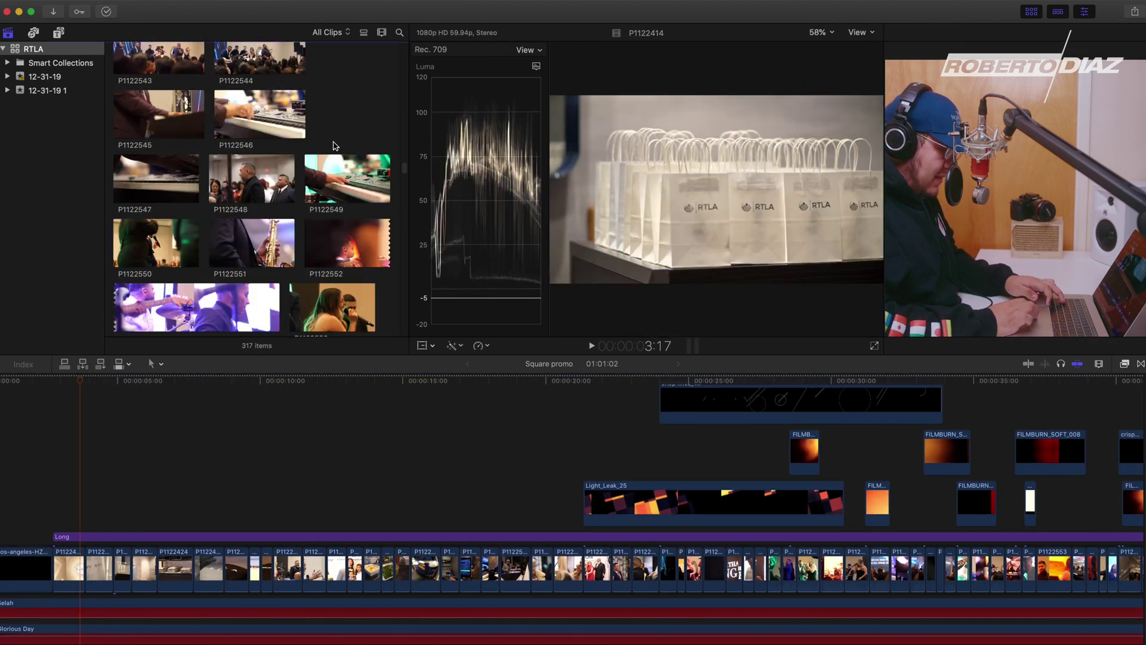
scroll(333, 145, "down", 4)
key("super+a")
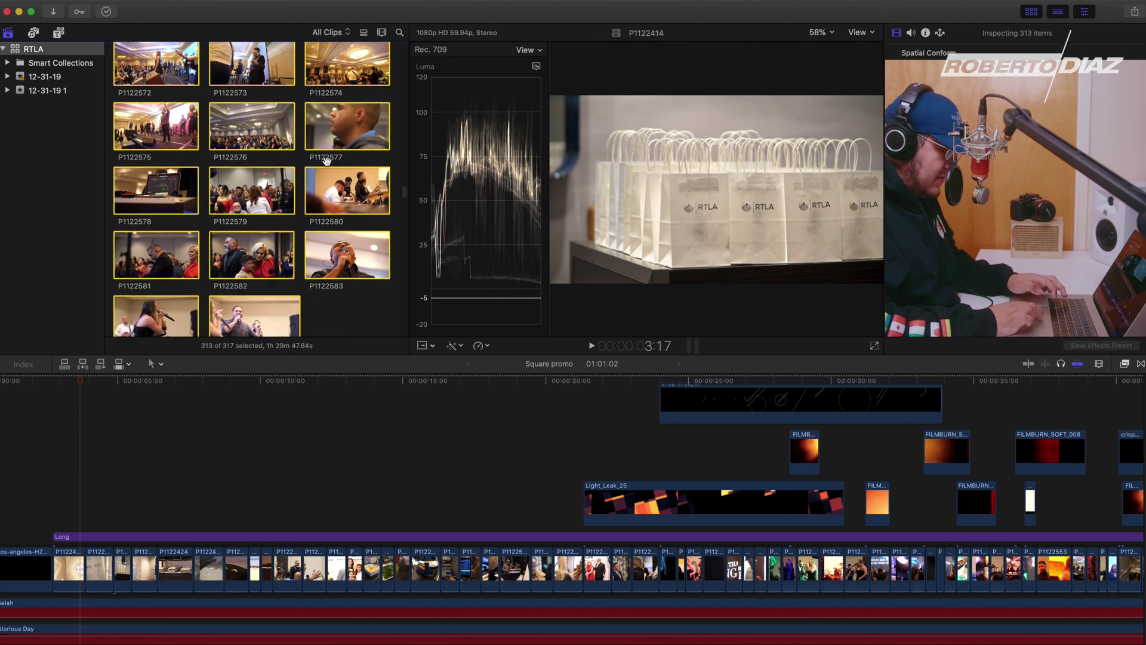
scroll(327, 161, "down", 12)
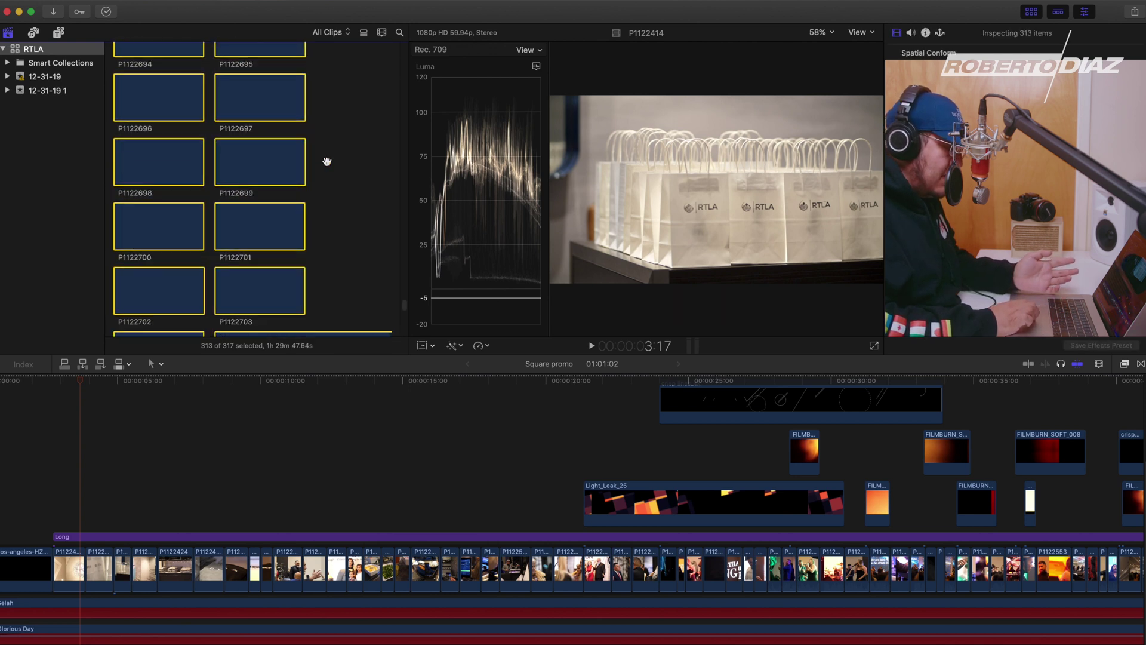
scroll(327, 161, "up", 15)
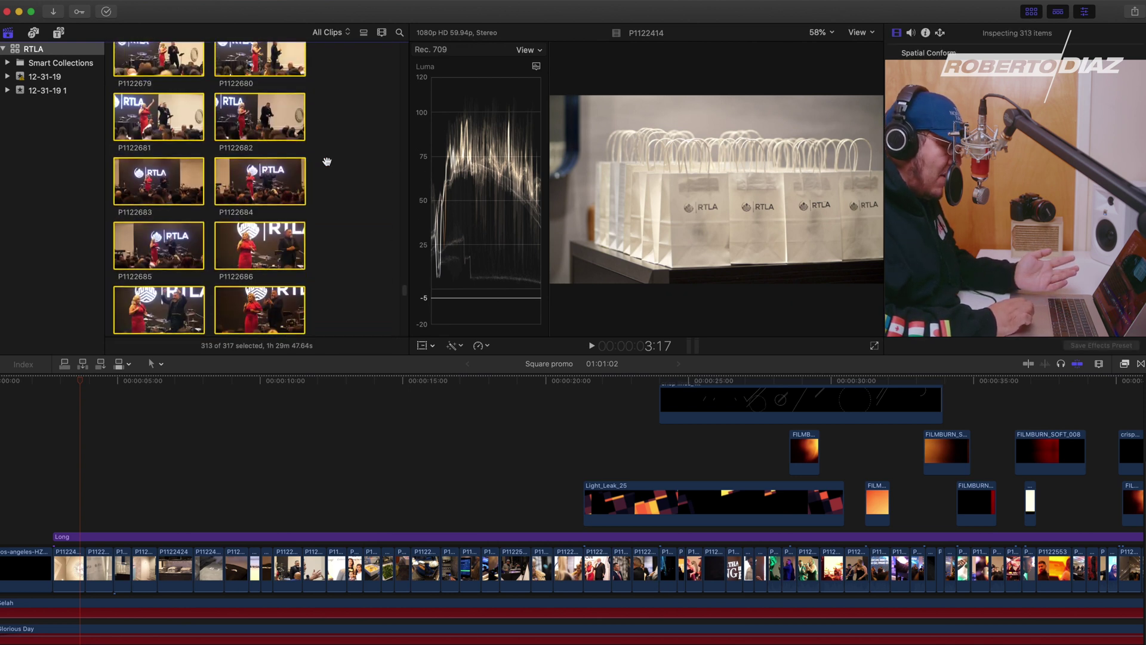
scroll(327, 162, "up", 5)
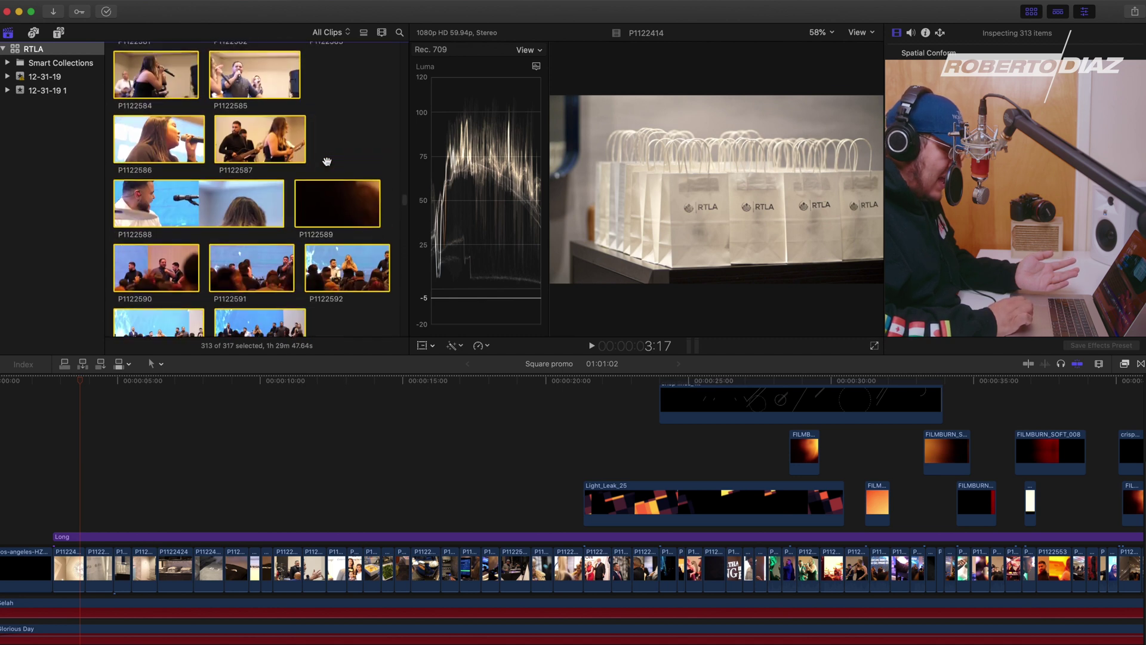
scroll(489, 439, "right", 8)
scroll(489, 438, "right", 6)
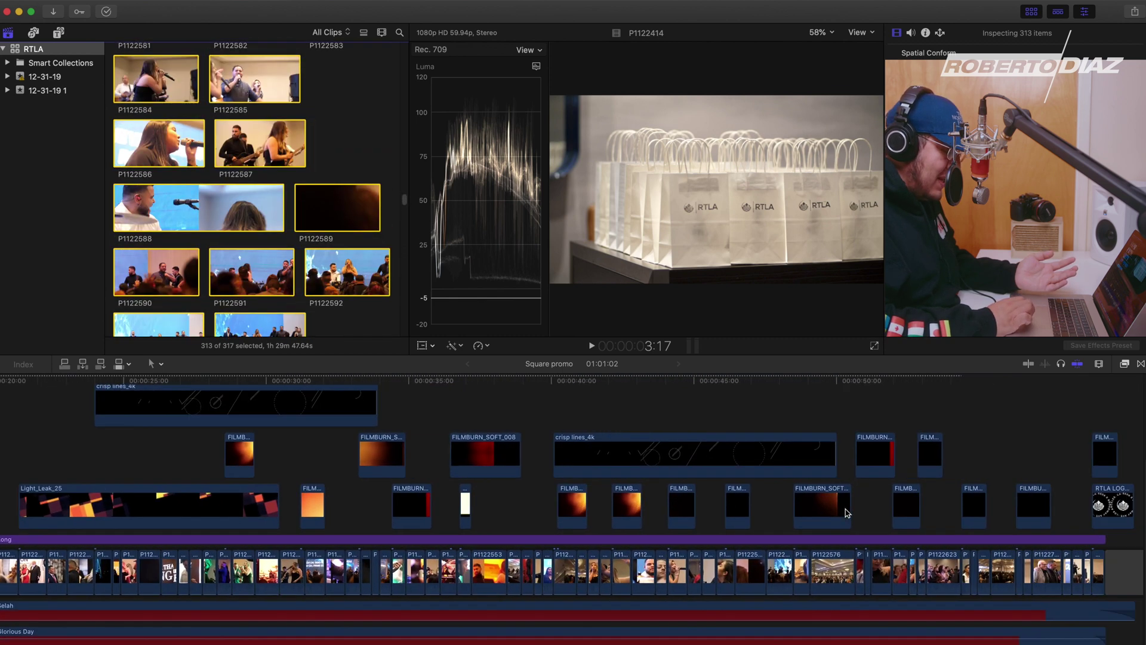
scroll(826, 511, "left", 8)
scroll(832, 514, "left", 10)
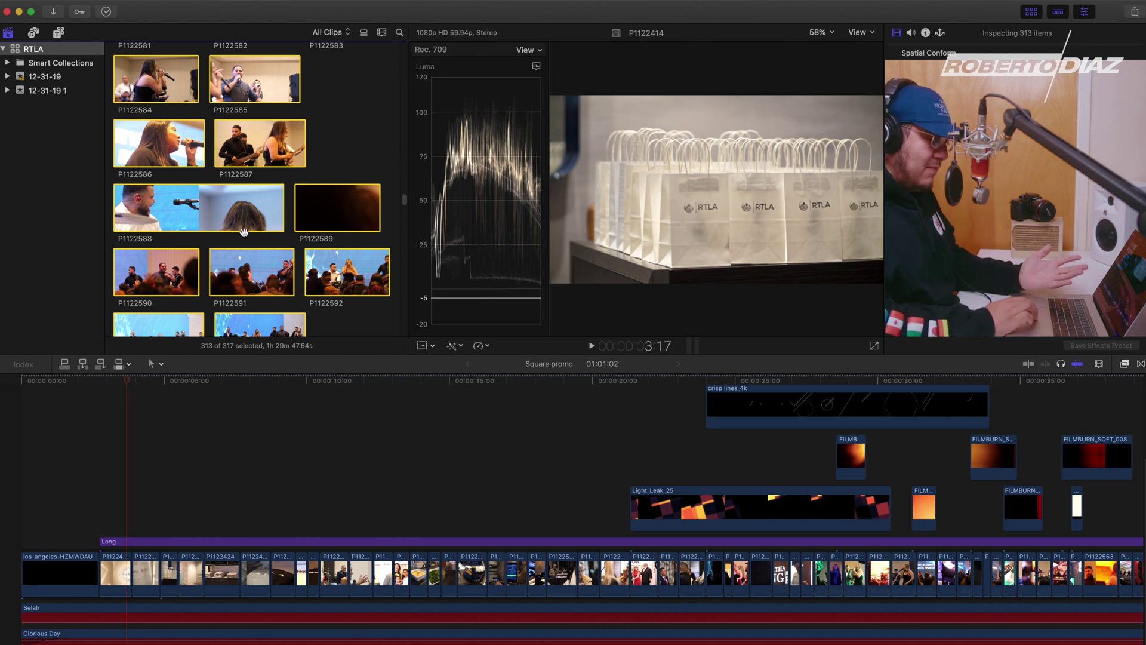
Clear the clip selection and browse the source footage in the RTLA library.
left_click(326, 178)
scroll(288, 187, "down", 5)
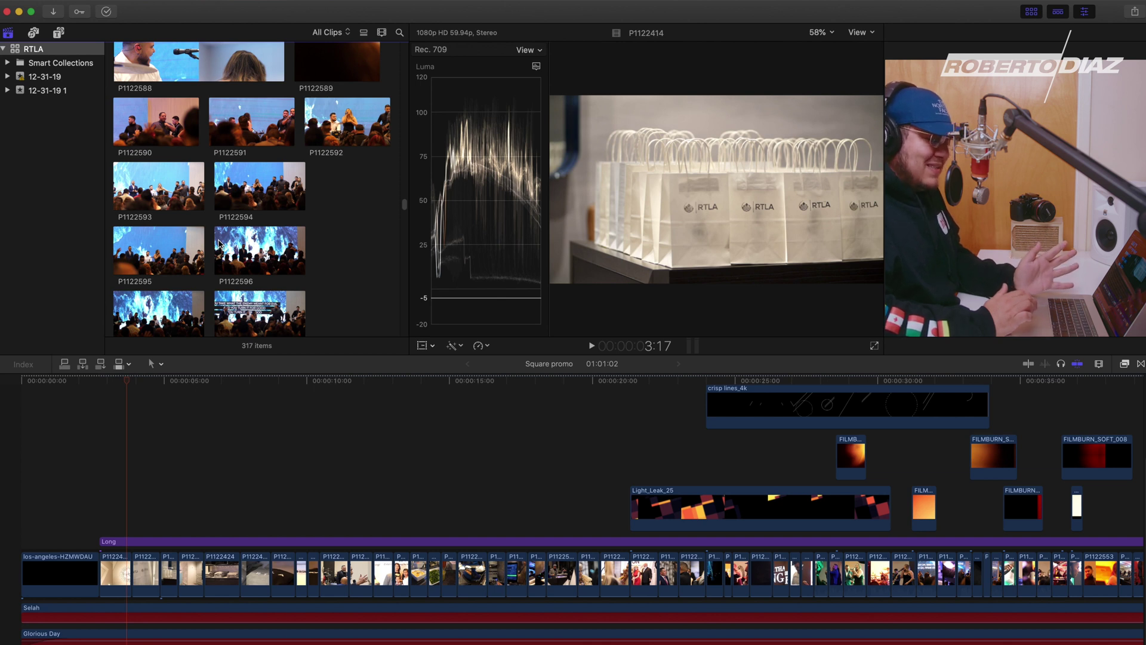
scroll(219, 244, "down", 5)
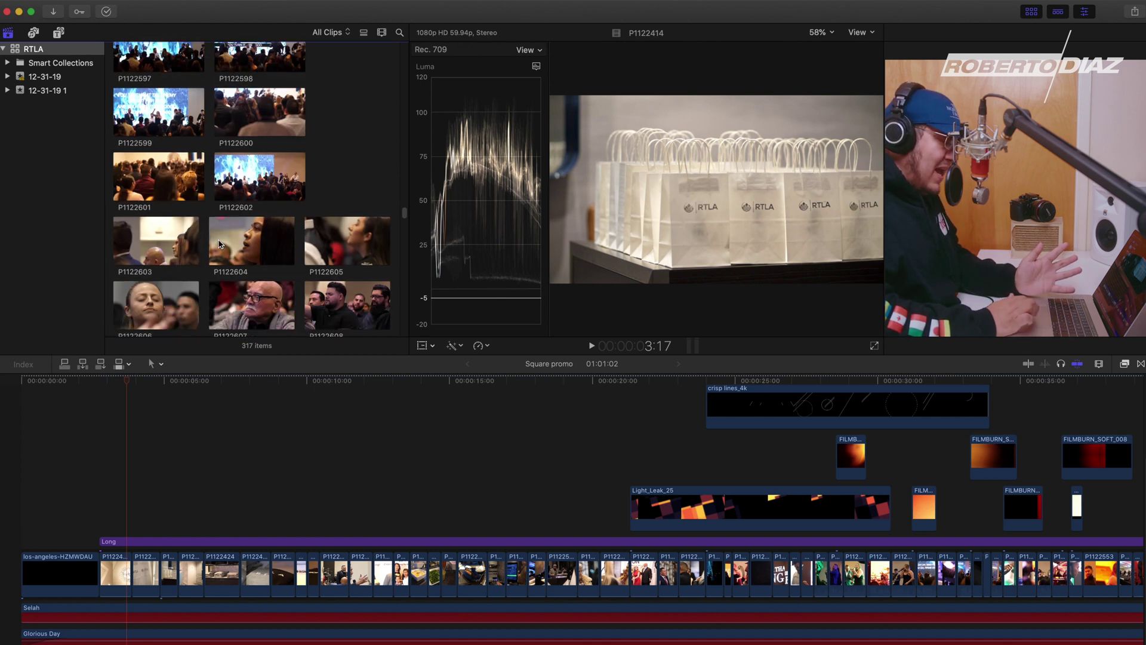
scroll(220, 244, "down", 6)
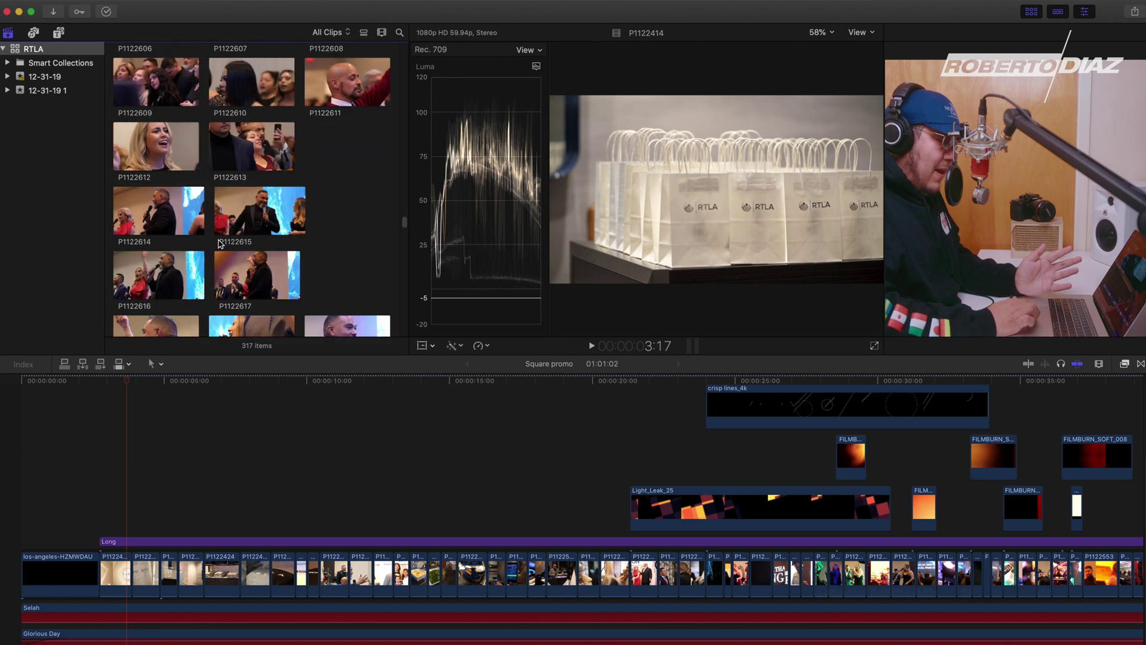
scroll(219, 243, "down", 5)
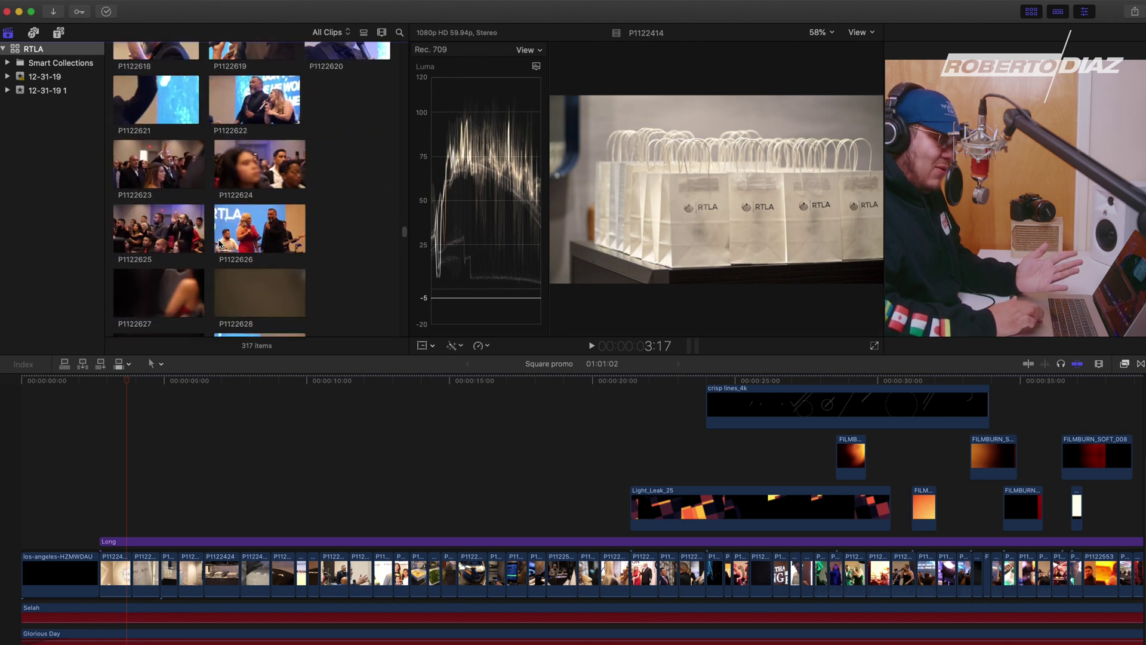
scroll(219, 241, "up", 8)
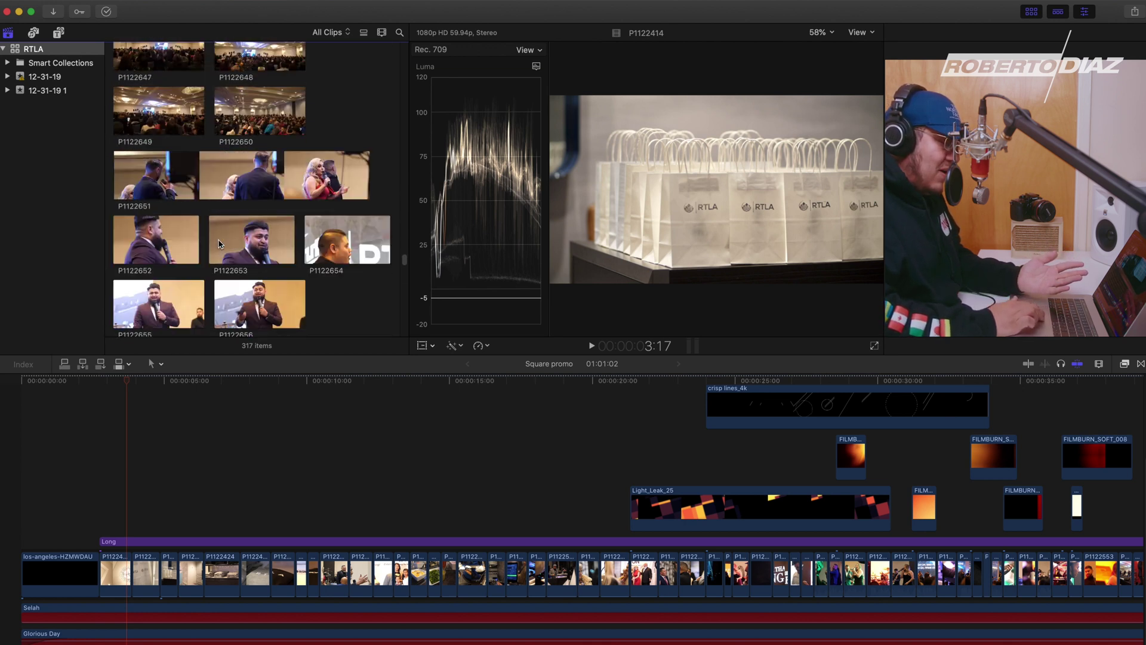
scroll(219, 241, "up", 5)
scroll(219, 242, "down", 4)
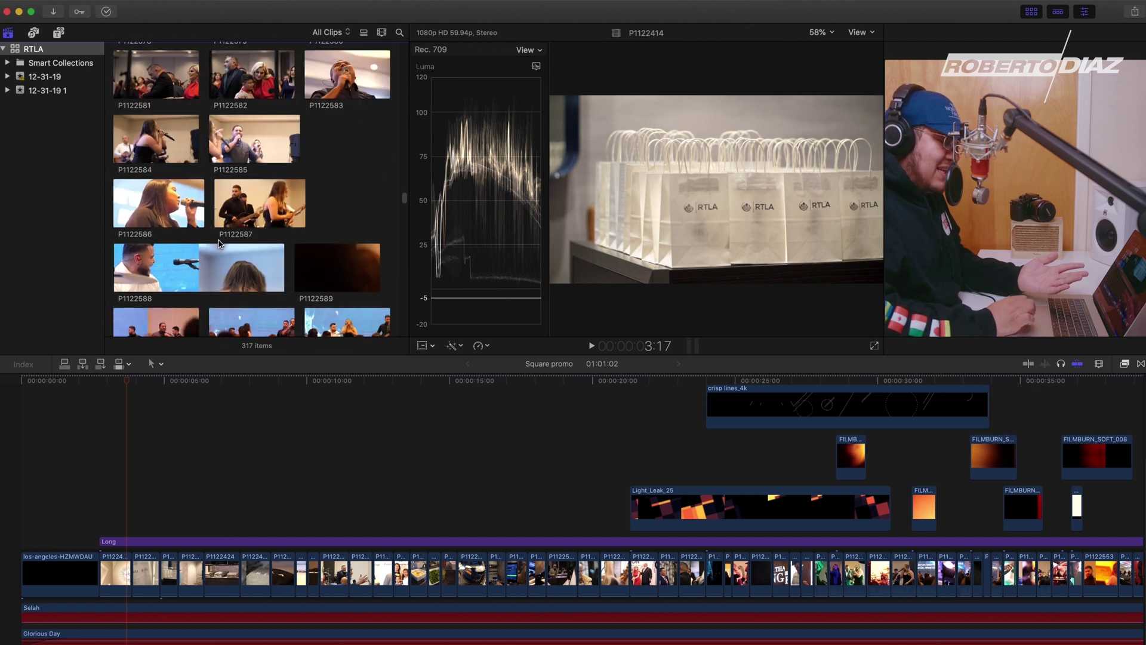
Play the Square promo timeline from 3:05, following the edit to 26:22 with pauses along the way.
left_click(114, 417)
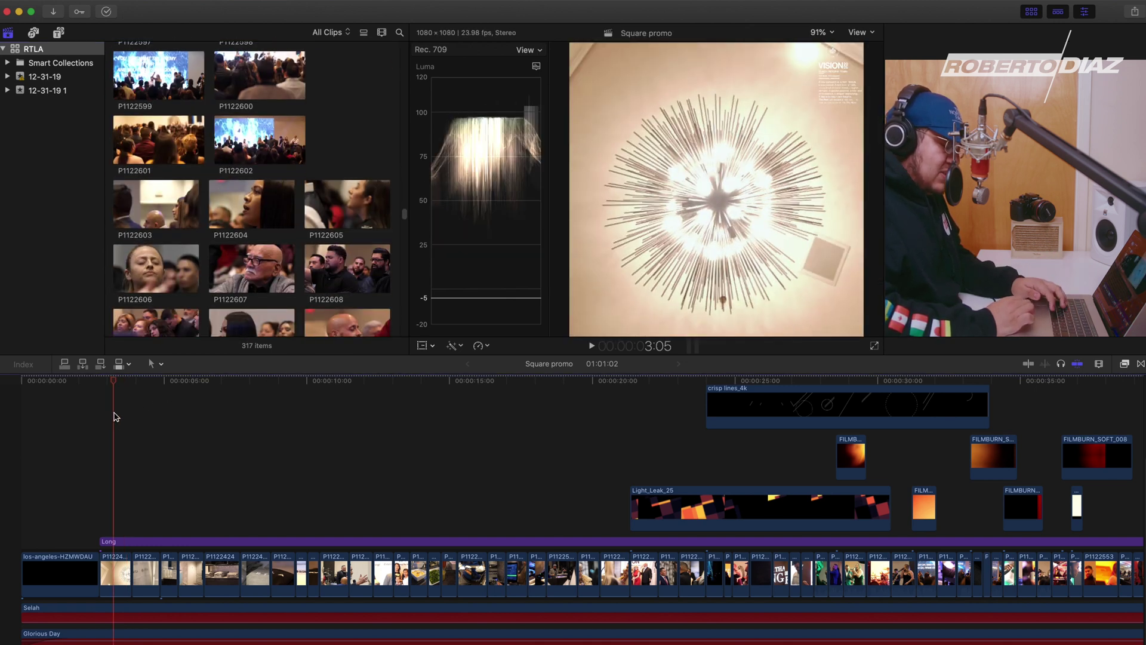
key("space")
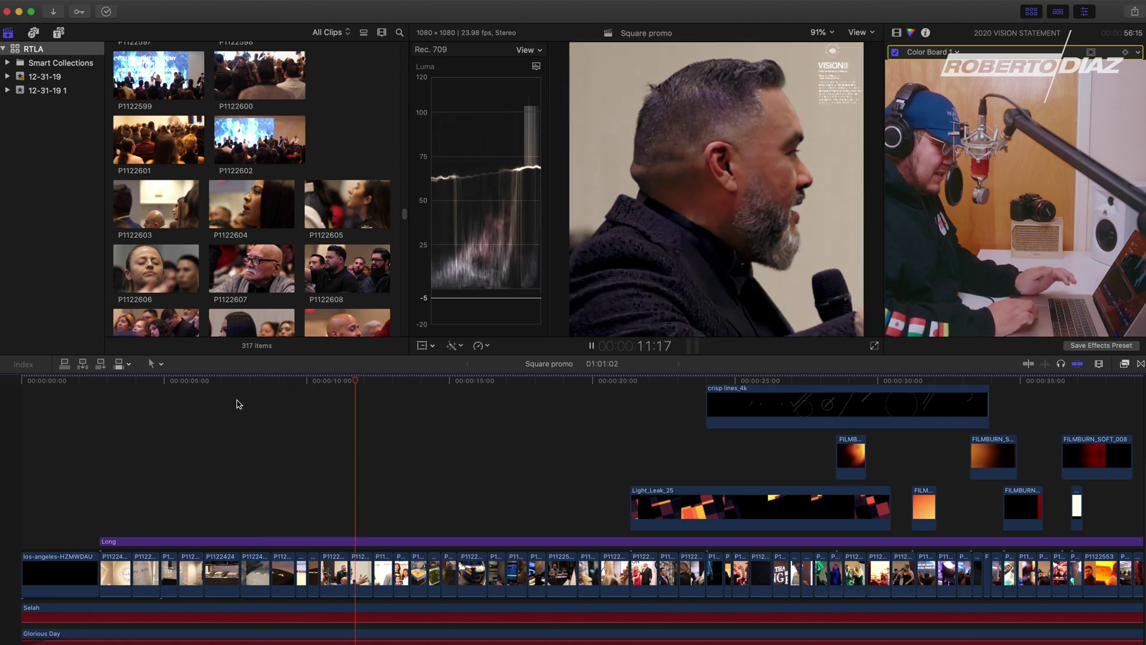
scroll(257, 543, "right", 3)
scroll(257, 543, "right", 3)
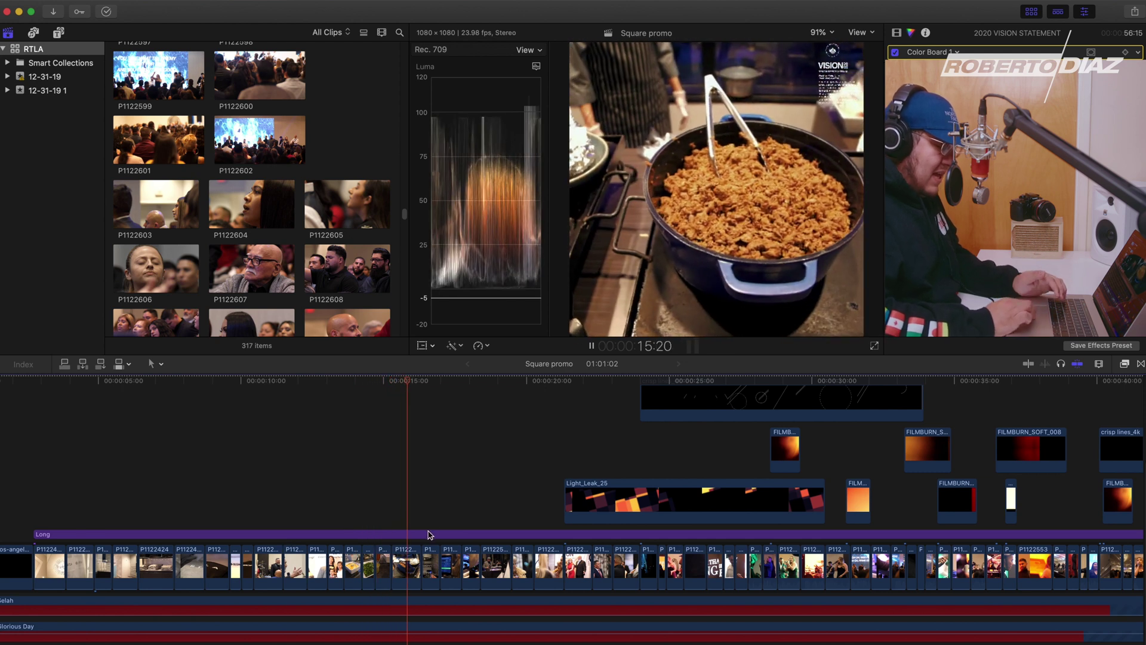
scroll(428, 535, "right", 5)
scroll(428, 535, "right", 2)
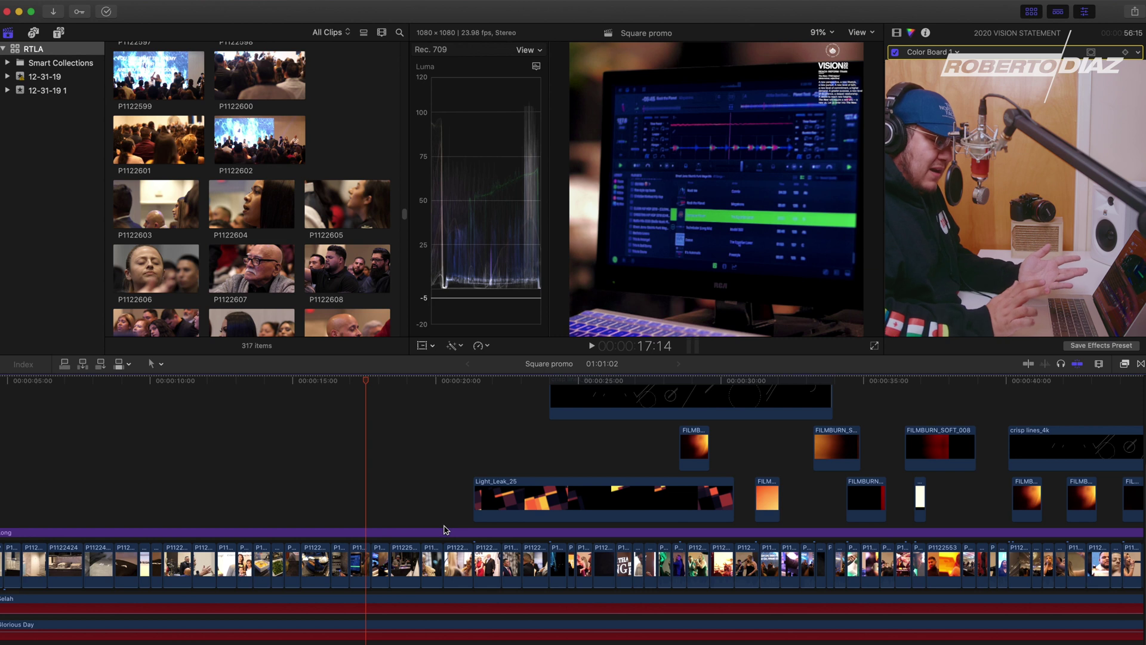
key("space")
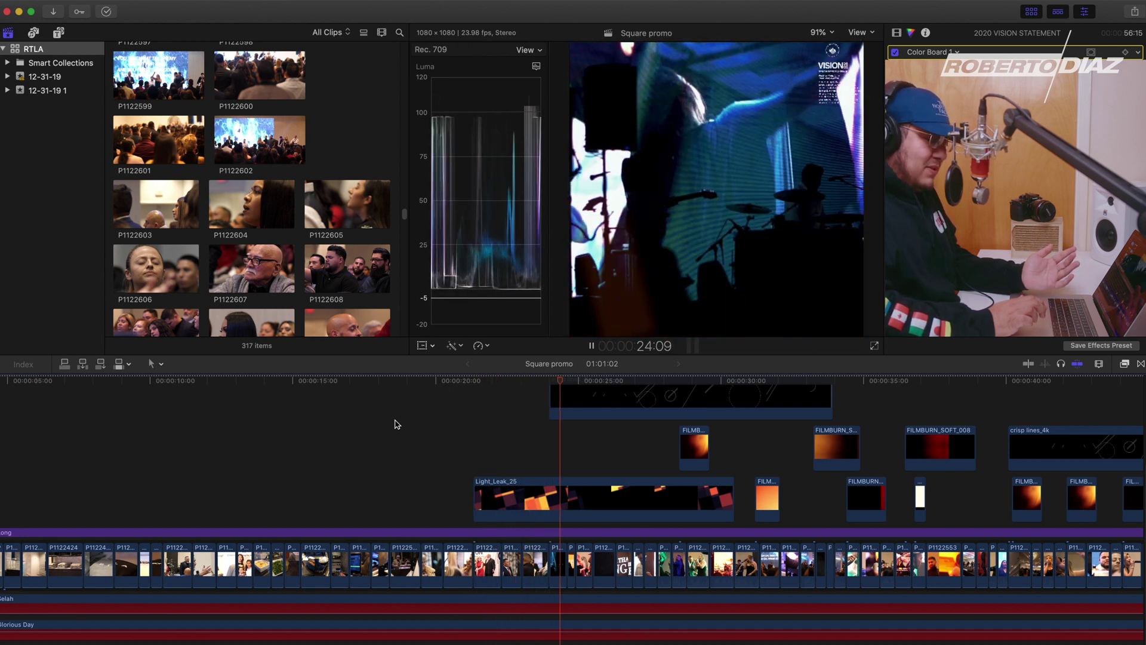
key("space")
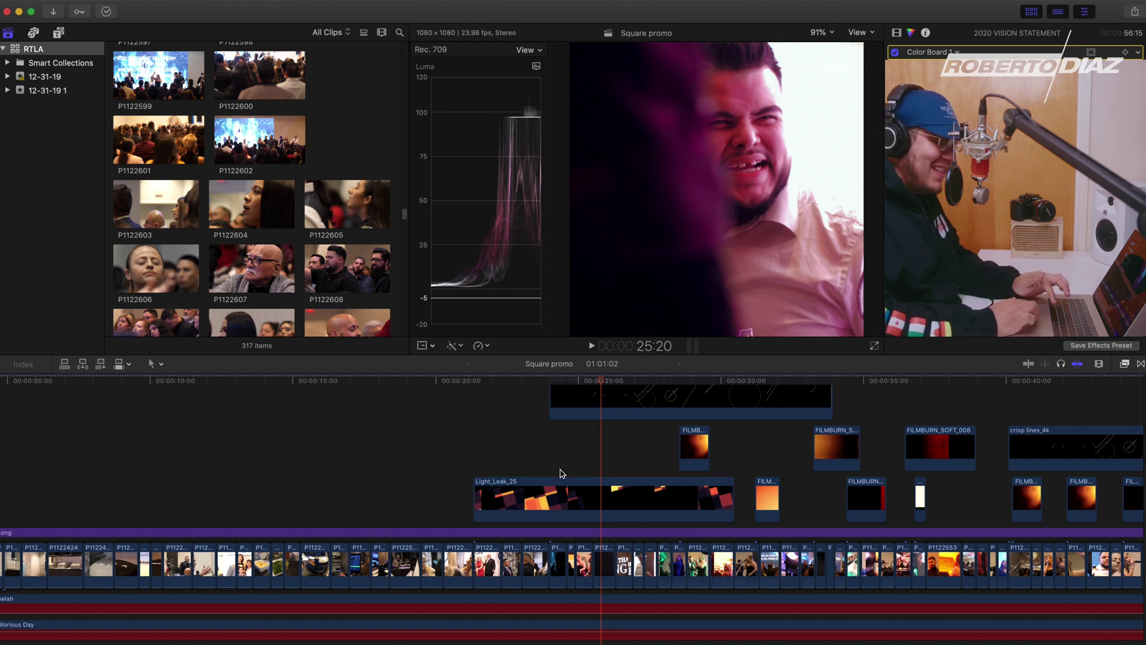
scroll(560, 473, "up", 2)
key("space")
key("space")
Return to the beginning of the timeline and place the playhead over clip P1122440 at 3:01.
scroll(241, 506, "left", 5)
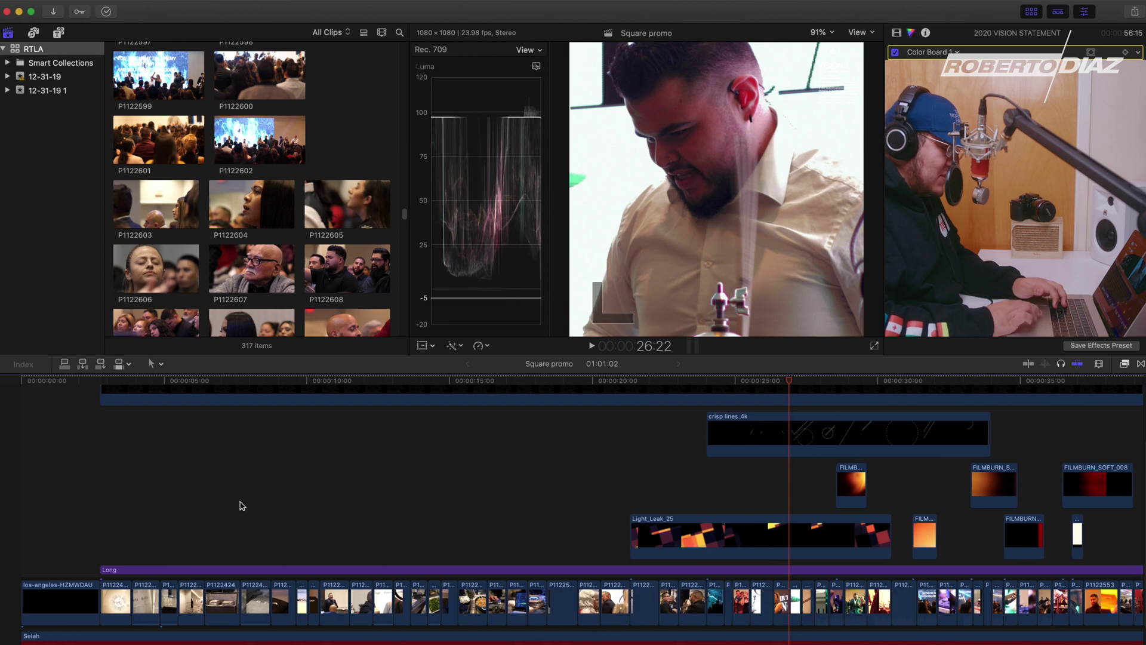
scroll(241, 507, "up", 3)
scroll(95, 517, "left", 3)
left_click_drag(149, 539, 136, 553)
left_click(129, 608)
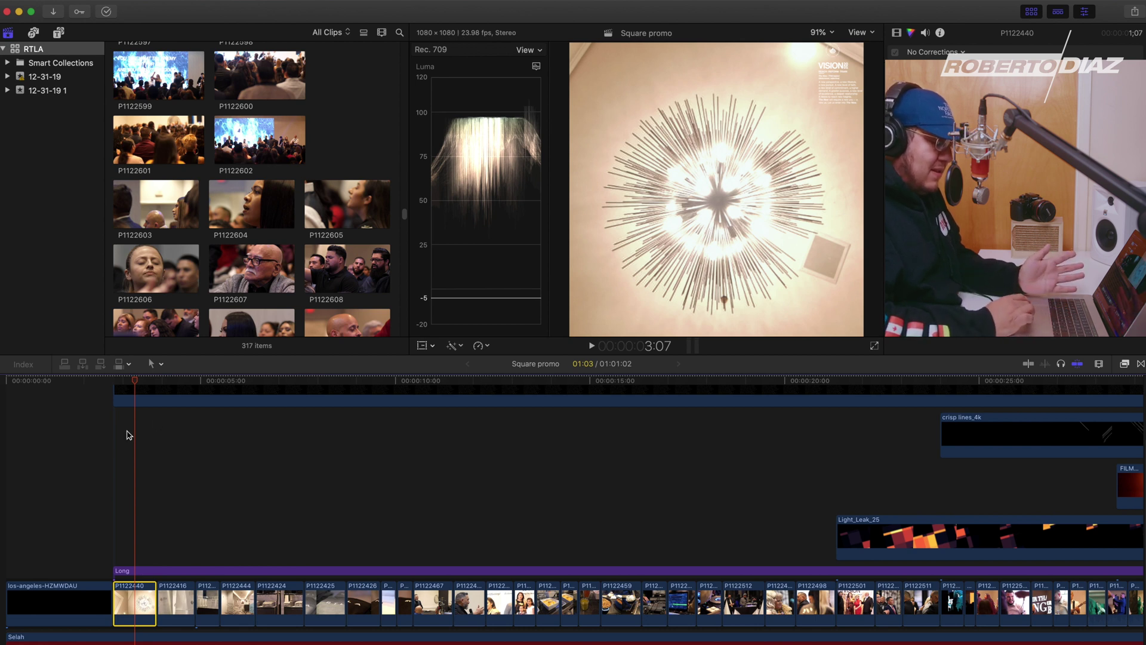
left_click(127, 516)
Browse back through the source clips to the start of the Dec 29, 2019 group.
scroll(223, 89, "up", 10)
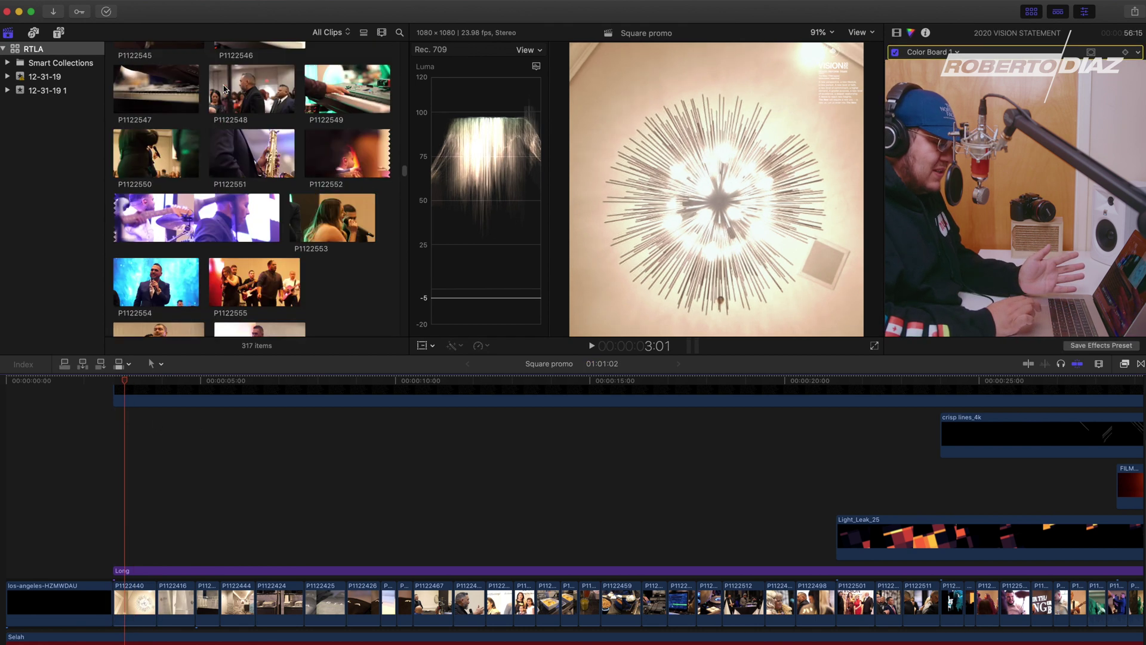
scroll(223, 88, "up", 15)
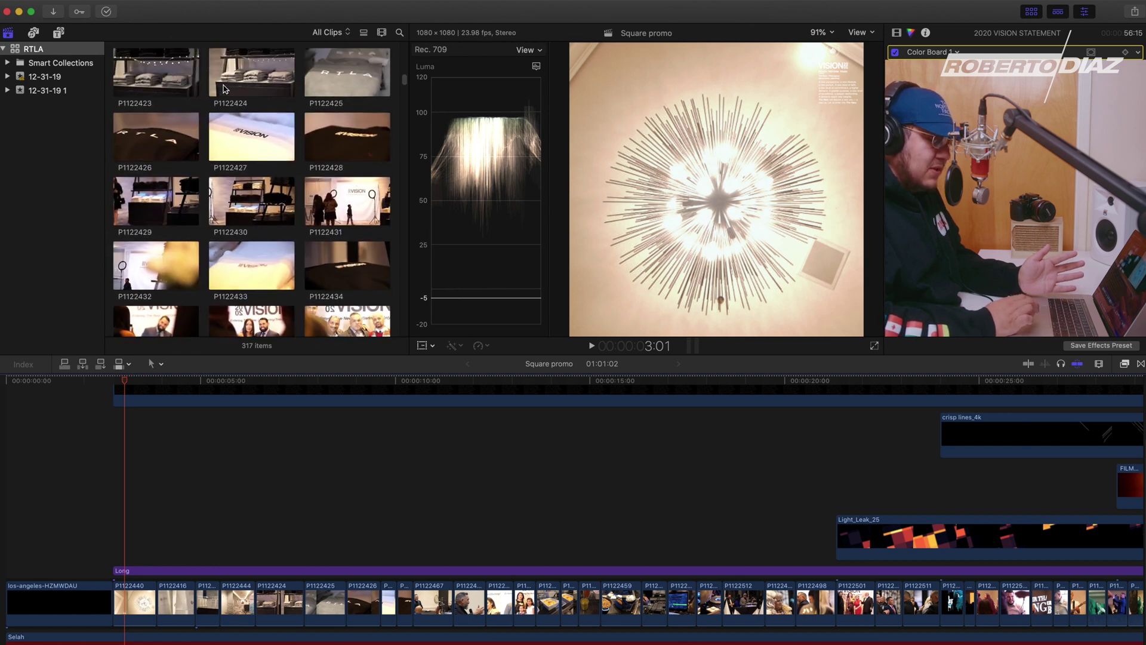
scroll(223, 88, "up", 5)
scroll(223, 88, "down", 15)
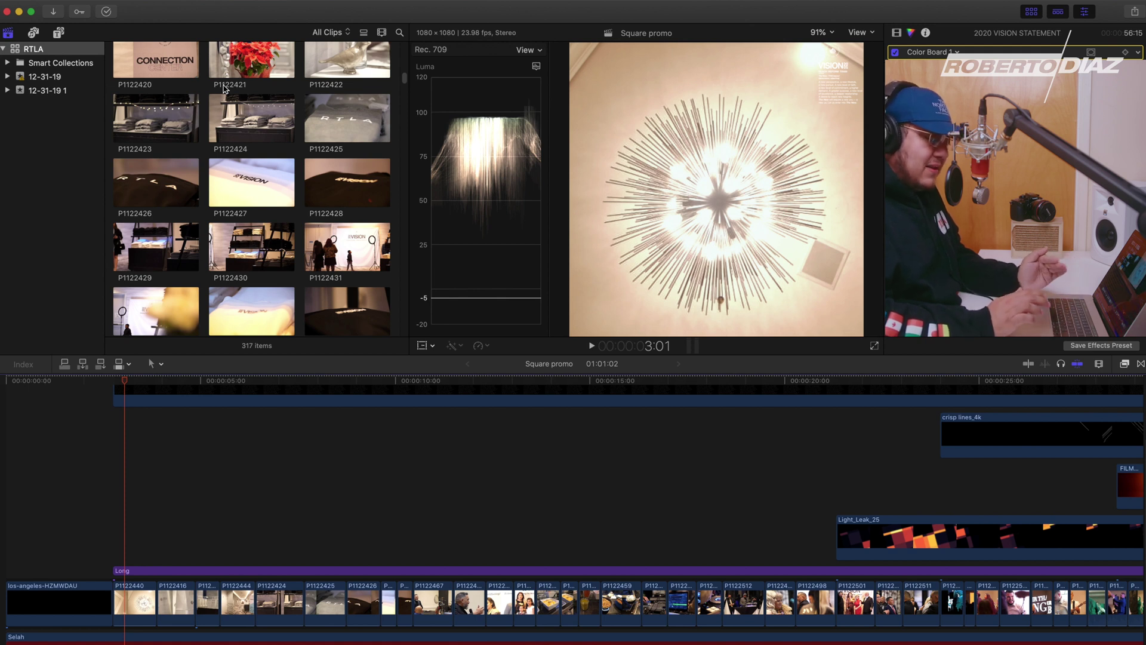
scroll(223, 89, "up", 10)
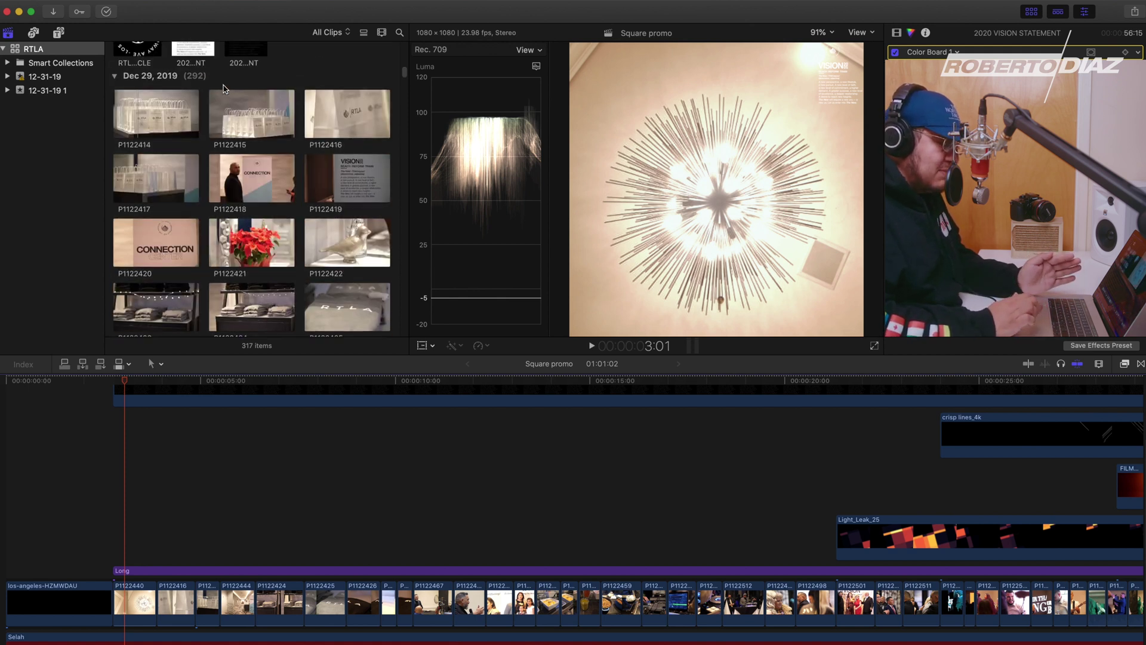
scroll(223, 96, "down", 8)
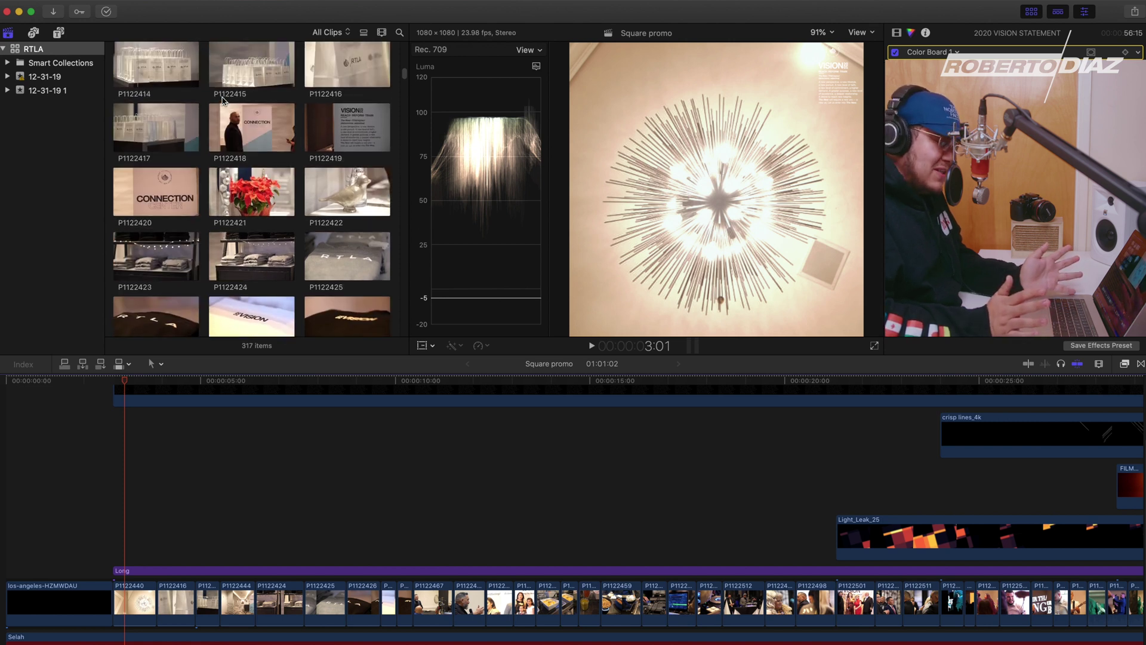
scroll(219, 102, "up", 2)
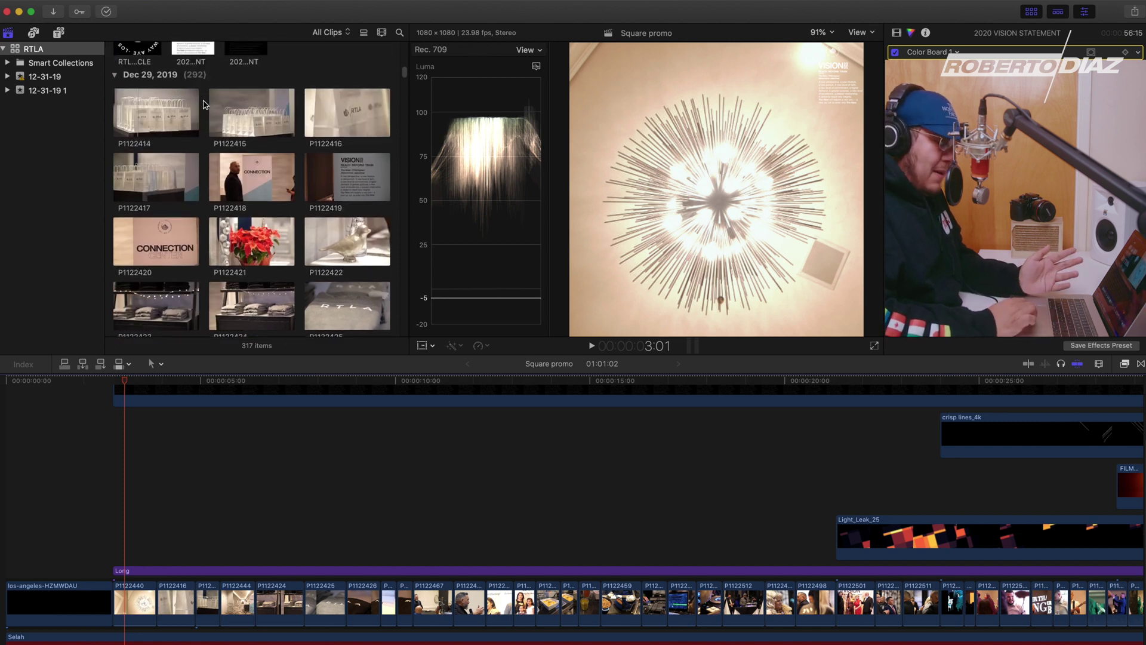
Preview source clip P1122414, the shot of the RTLA gift bags.
left_click(151, 109)
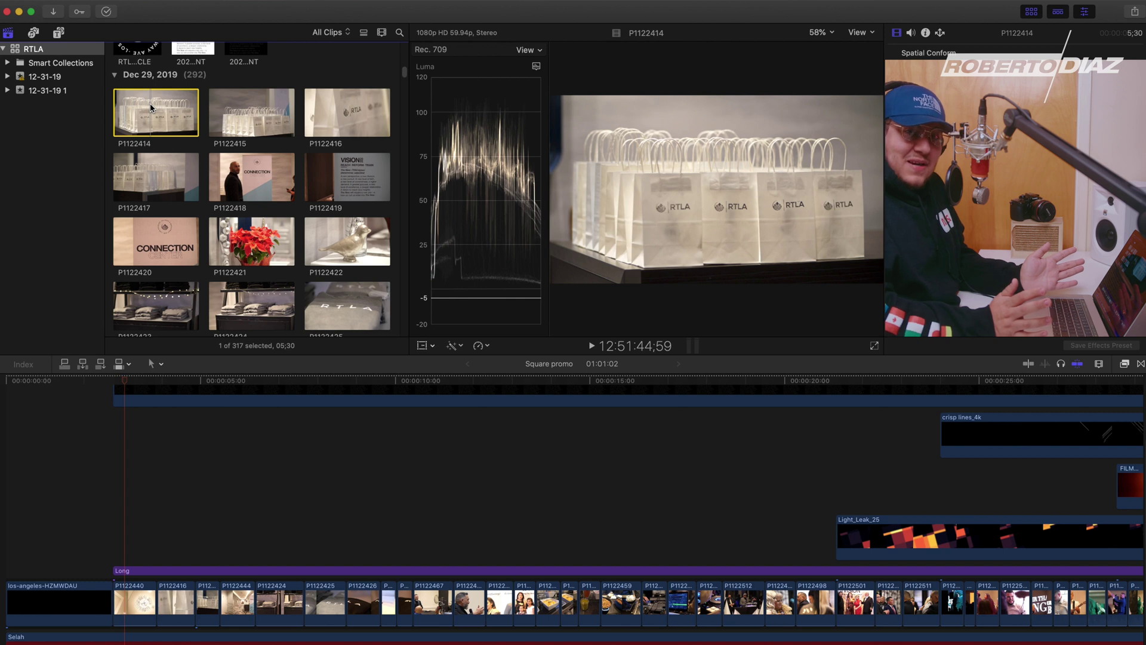
key("space")
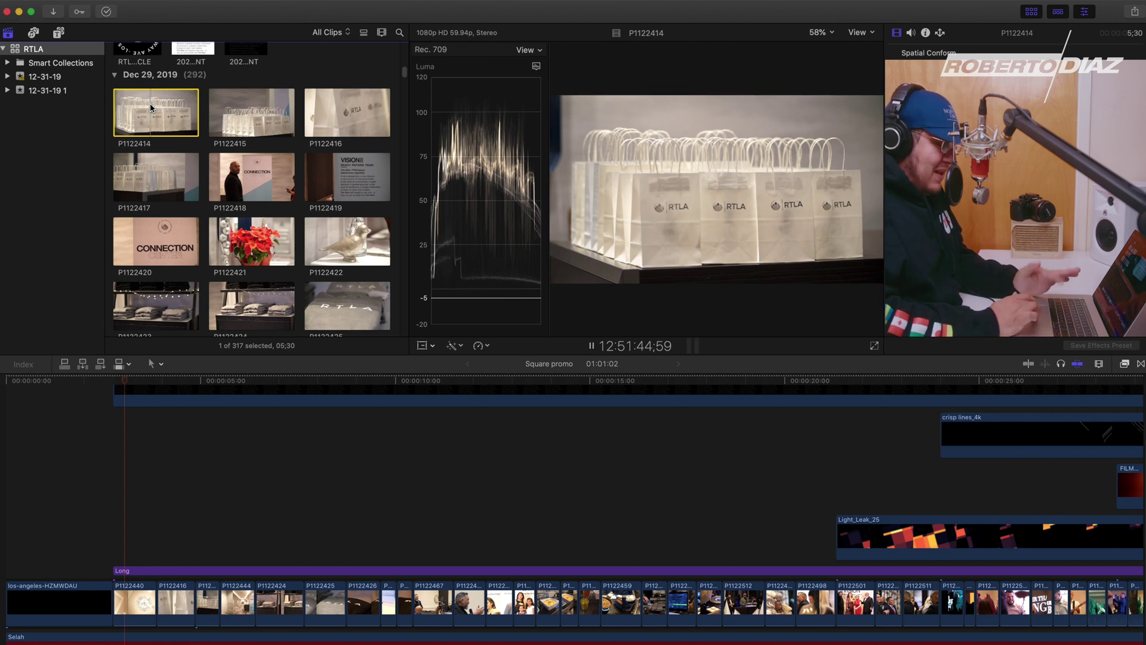
key("space")
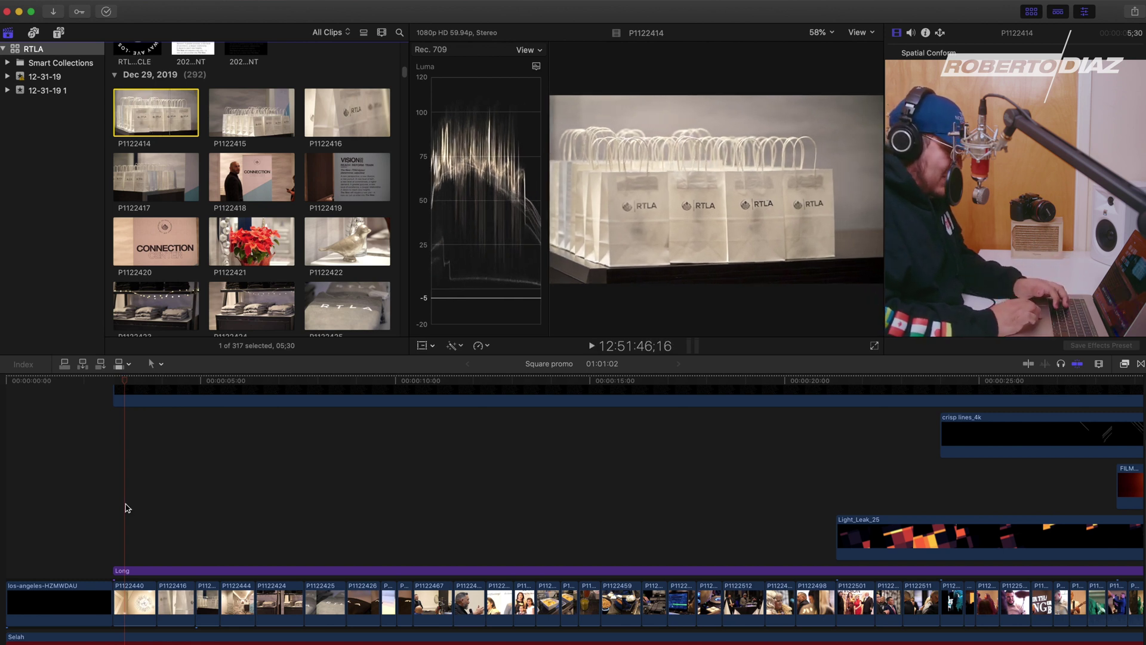
Find source clip P1122440, the ceiling light shot, and play it in the viewer.
scroll(282, 159, "down", 10)
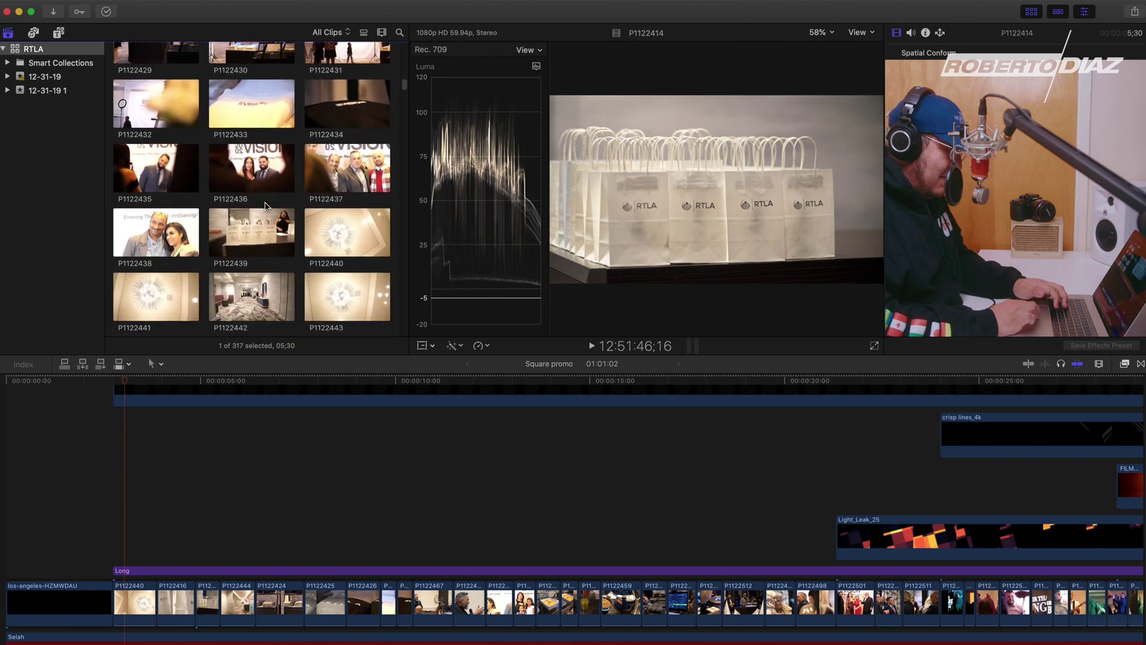
left_click(323, 147)
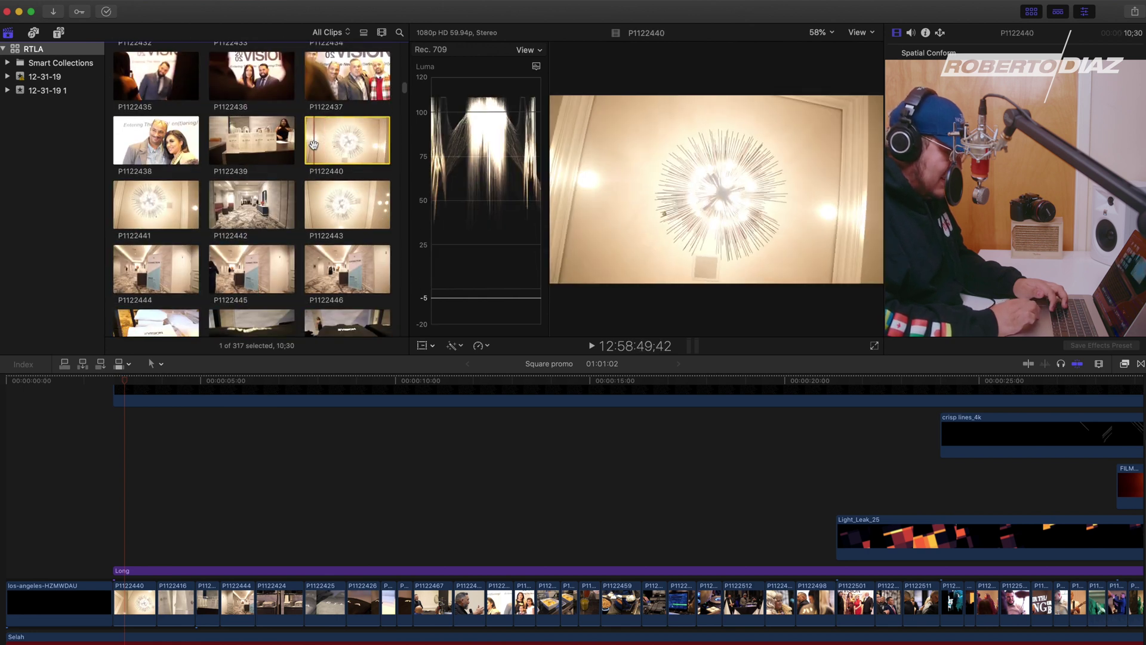
key("space")
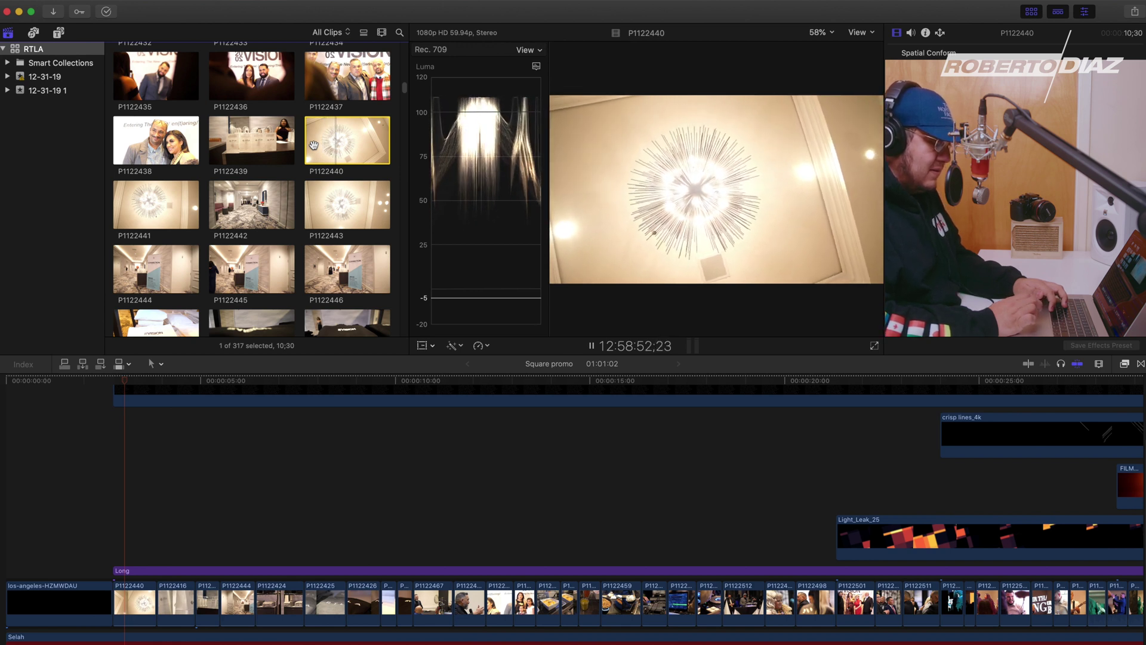
Finish previewing source clip P1122440, and play its edited ceiling light shot in the timeline for comparison.
key("space")
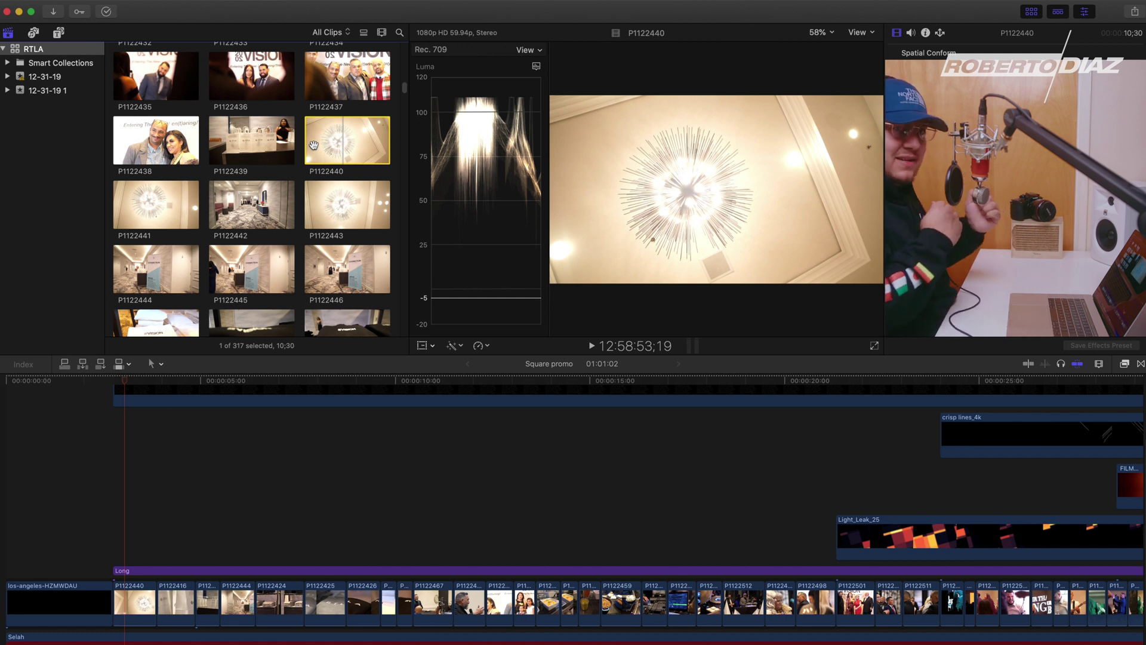
key("space")
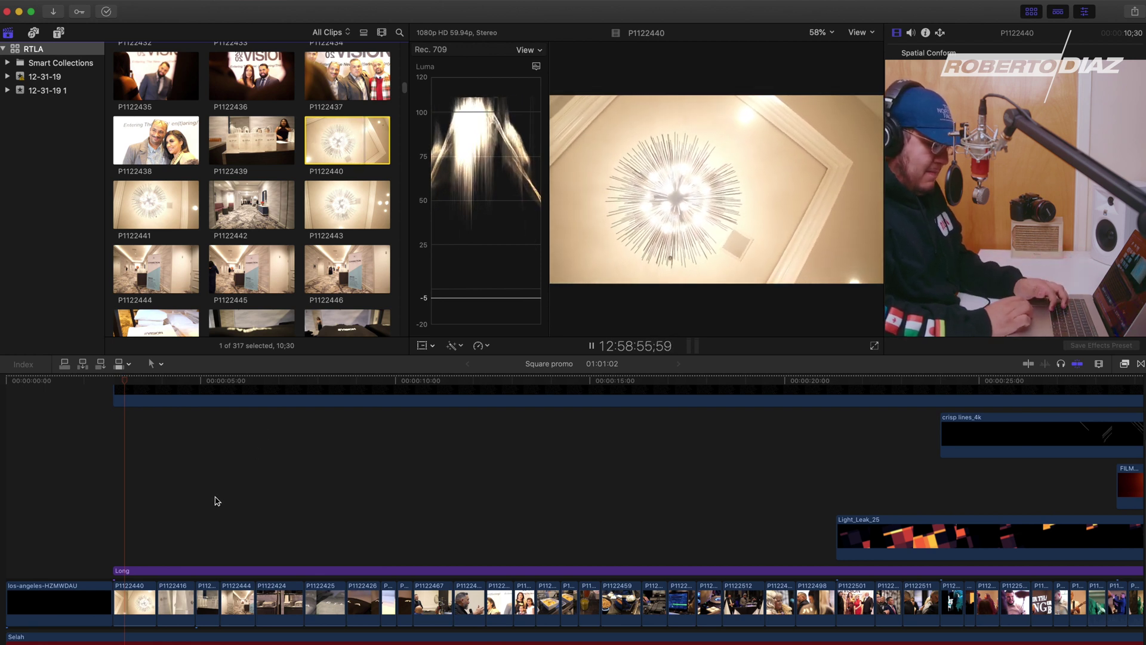
left_click(118, 530)
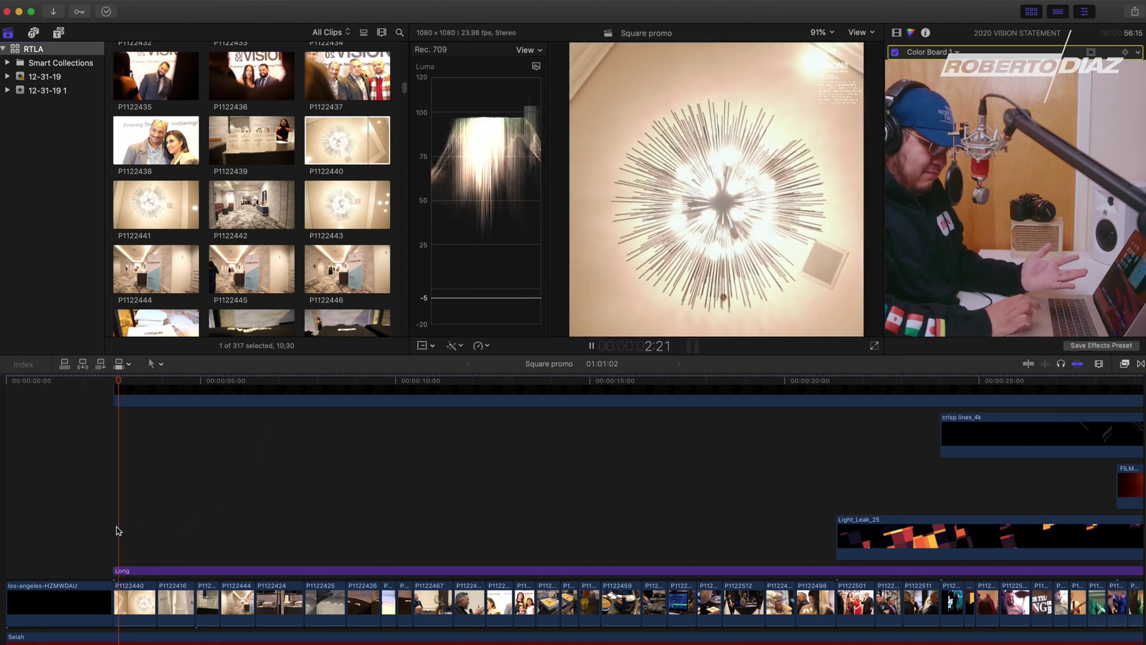
left_click(117, 529)
key("space")
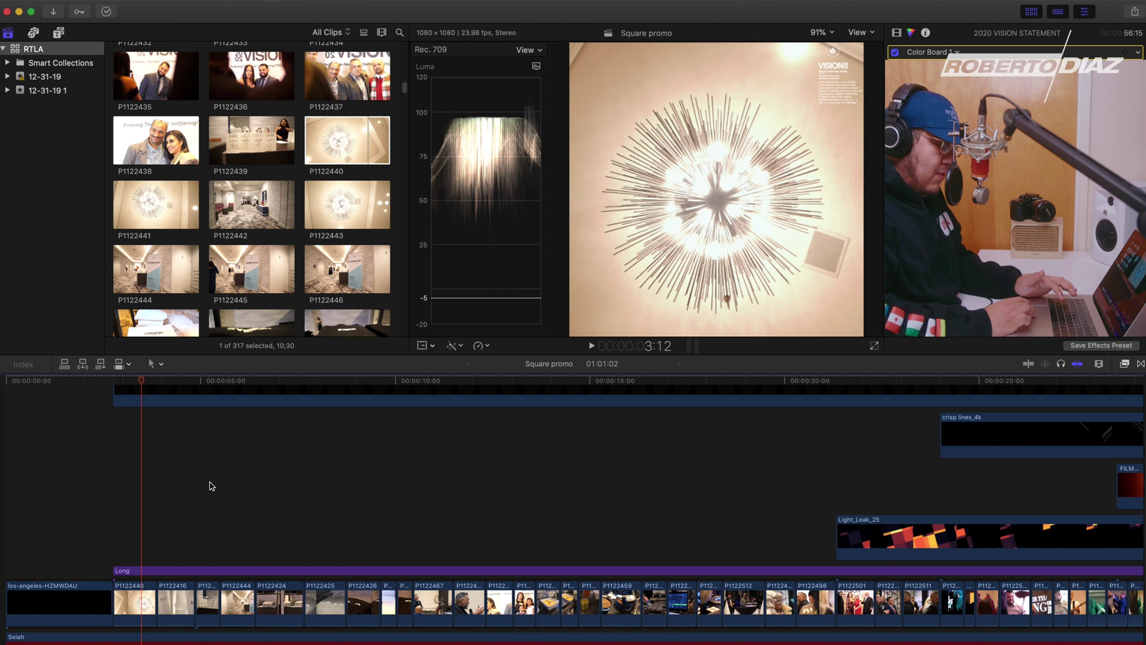
Select the P1122440 clip in the timeline and view its video settings down to Crop.
left_click(872, 34)
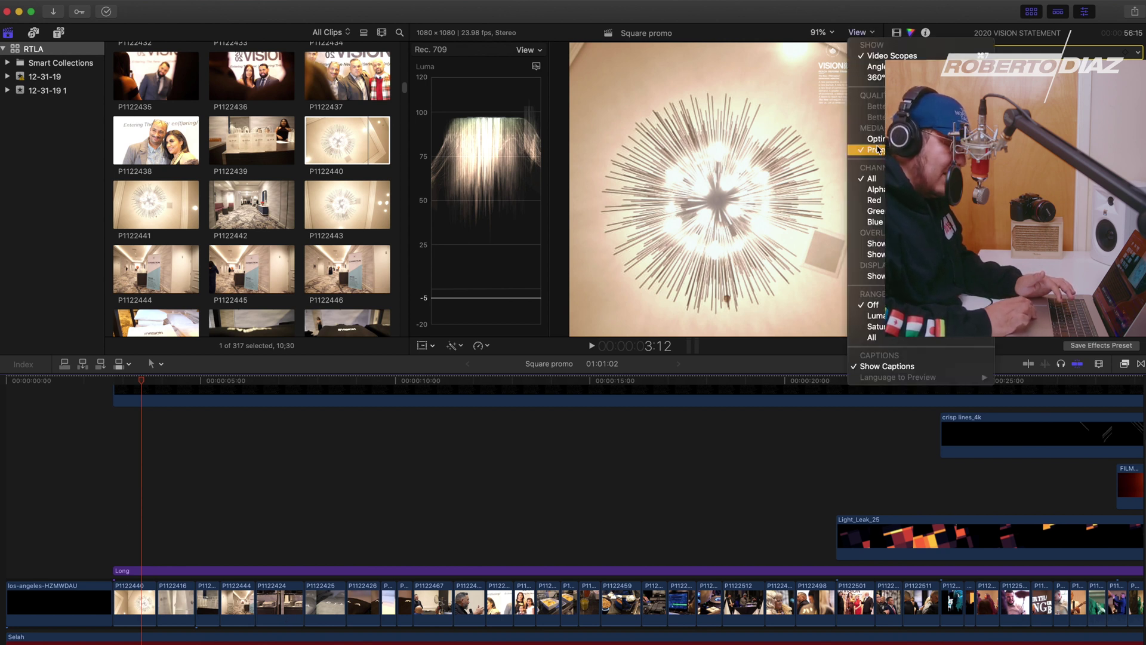
left_click(919, 48)
left_click(896, 33)
scroll(1015, 179, "up", 2)
left_click(136, 600)
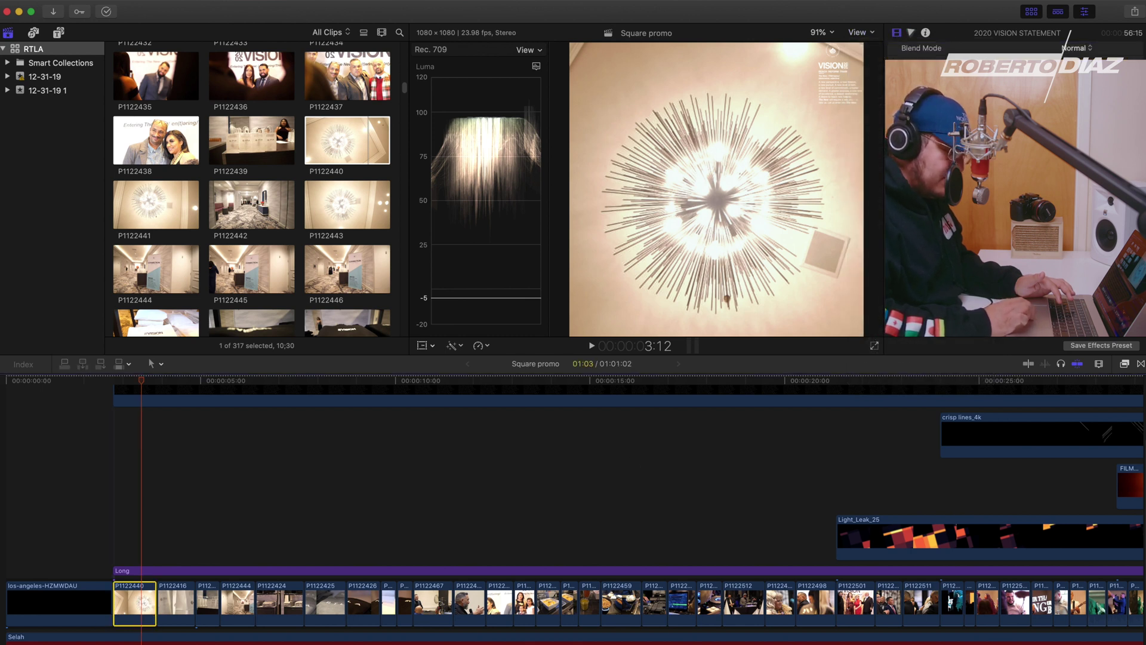
scroll(1015, 179, "down", 2)
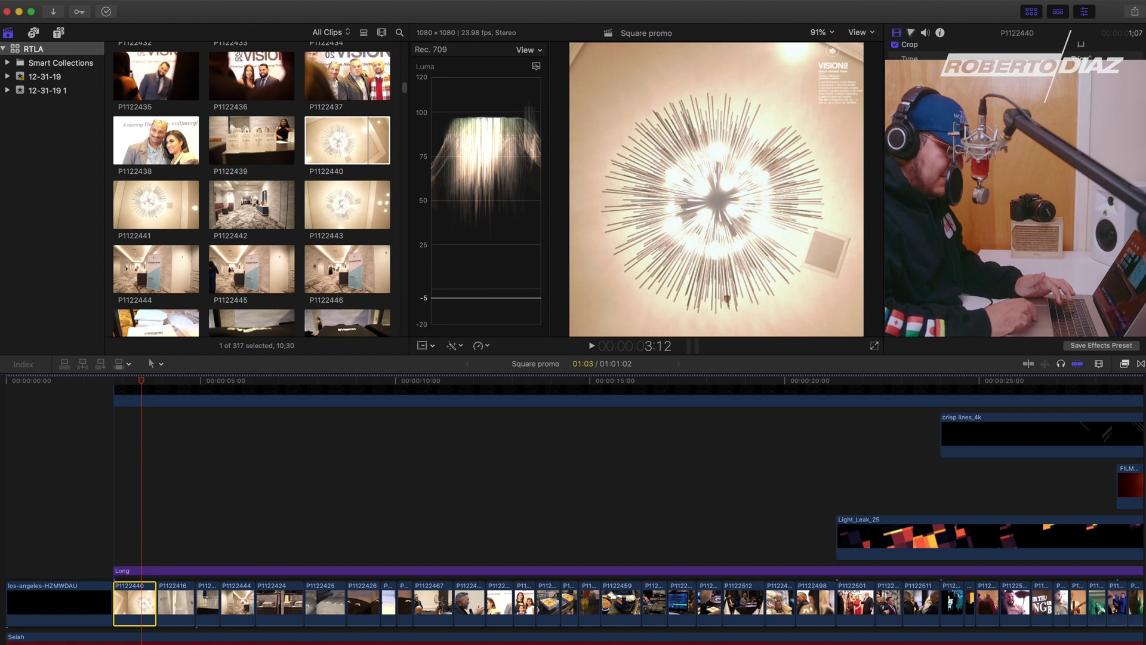
Play the edit from the start of the ceiling light shot through to the sauce jar shot at 14:23.
left_click(116, 549)
key("space")
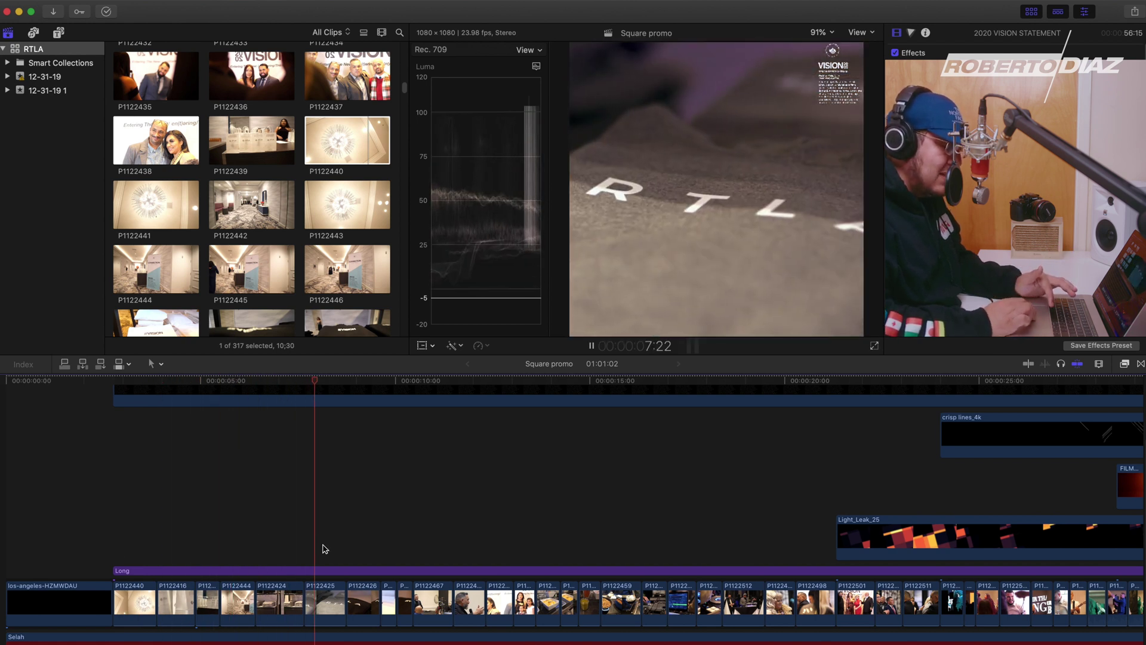
scroll(322, 548, "right", 5)
key("space")
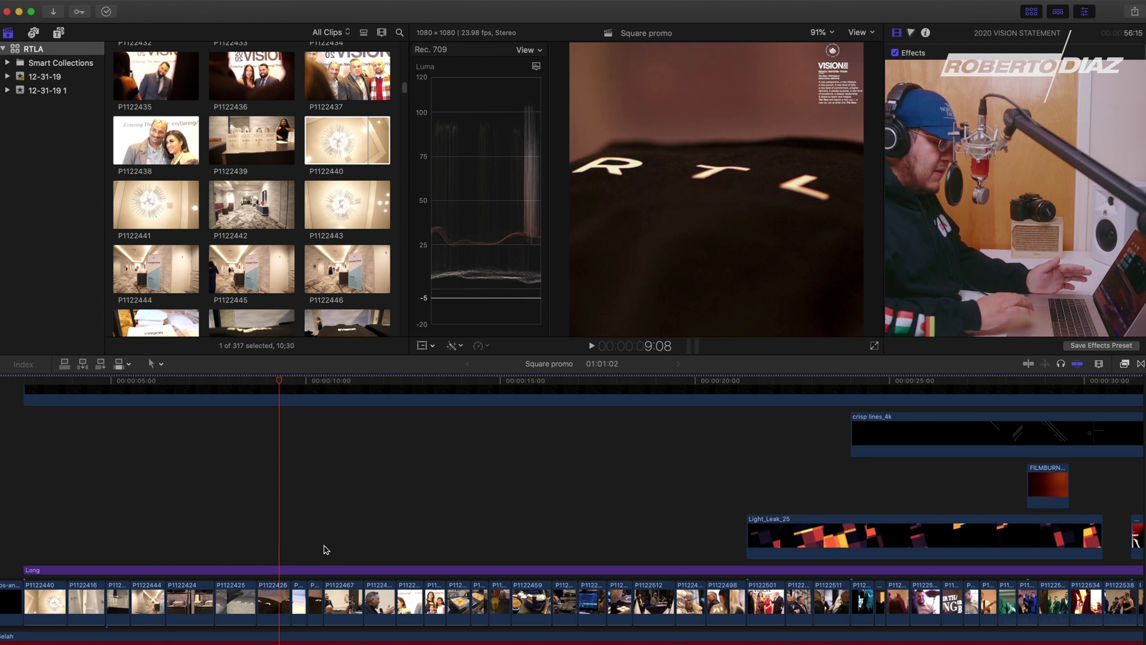
key("space")
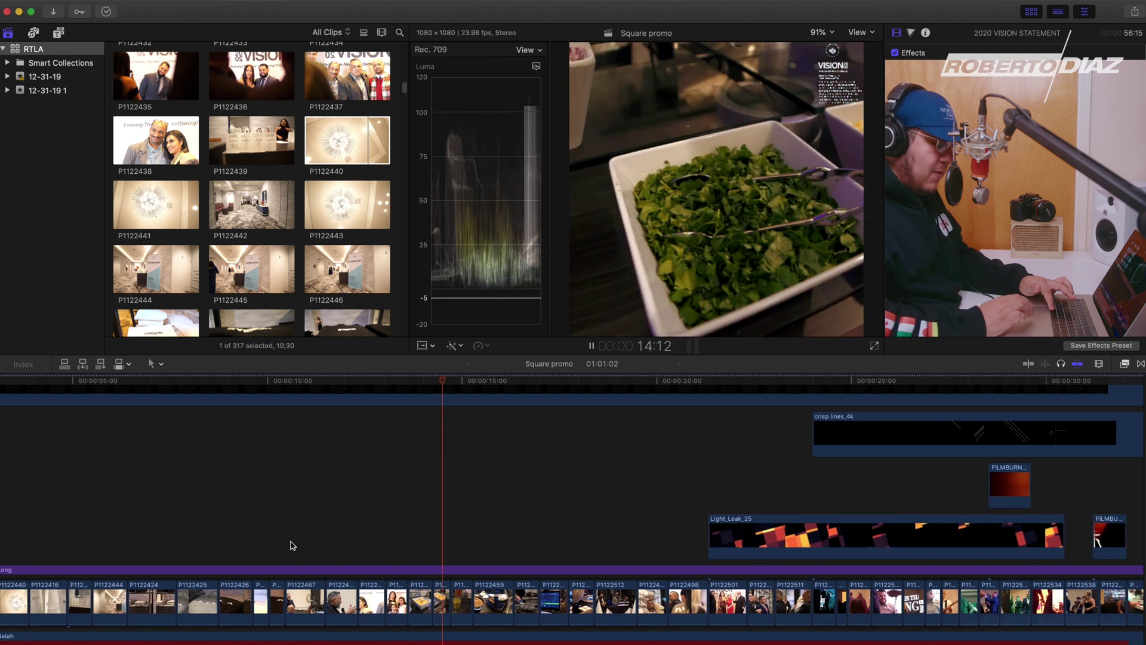
key("space")
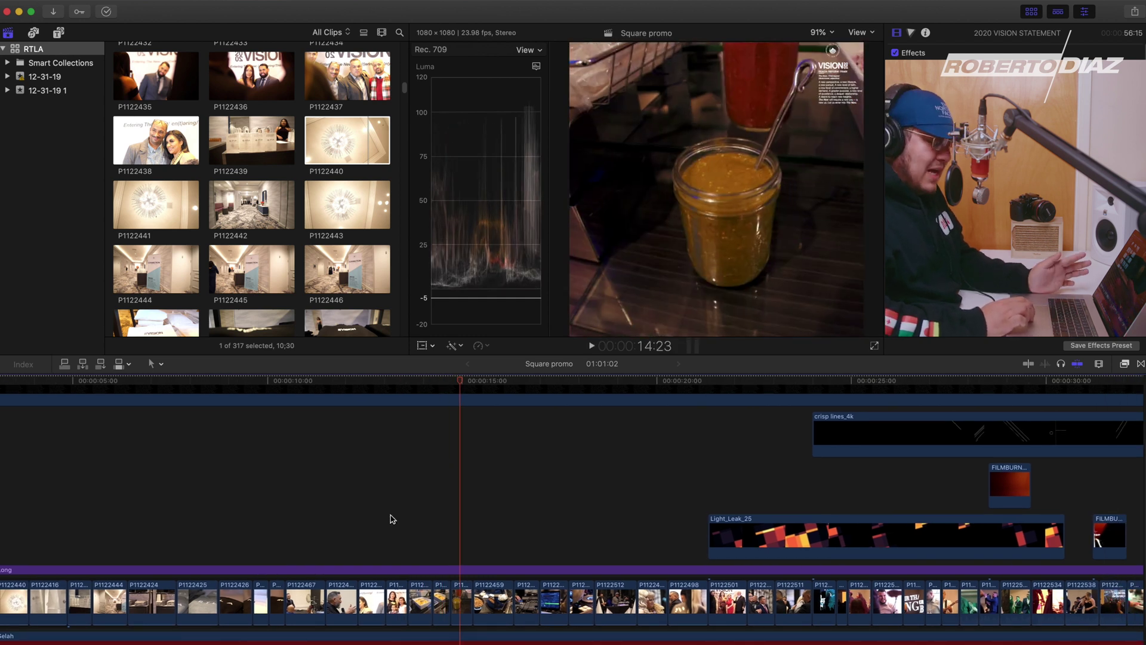
Step through the DJ turntable shot from 16:17, and go back to the family portrait shot at 13:01.
left_click(529, 528)
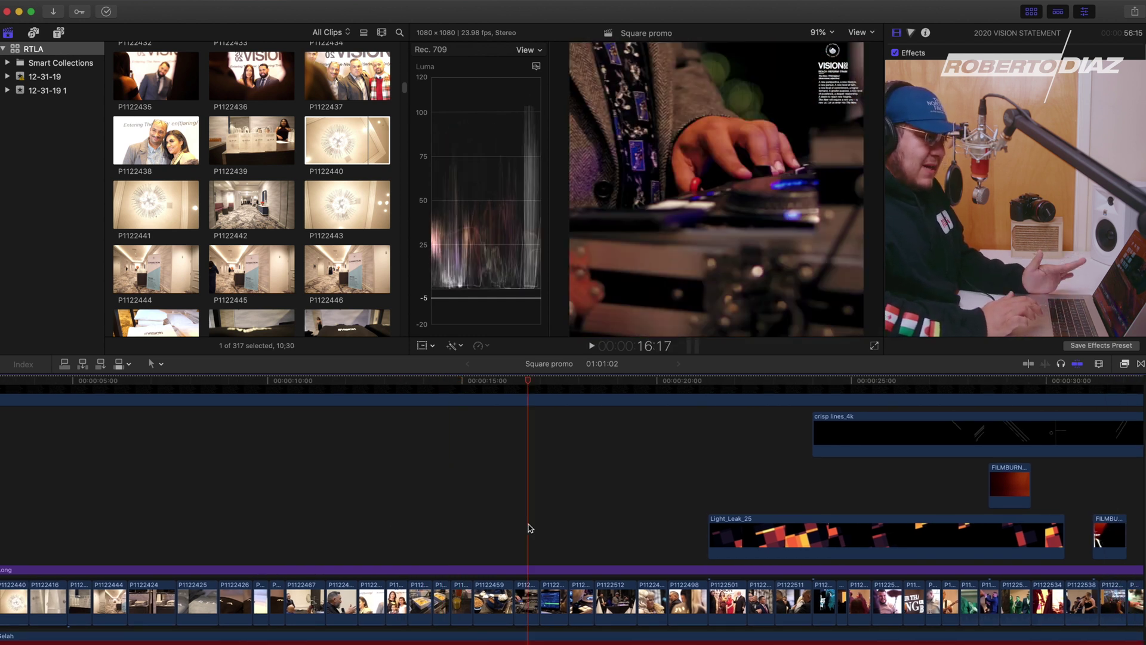
key("Right")
key("Right")
key("Right")
key("Right")
key("Right")
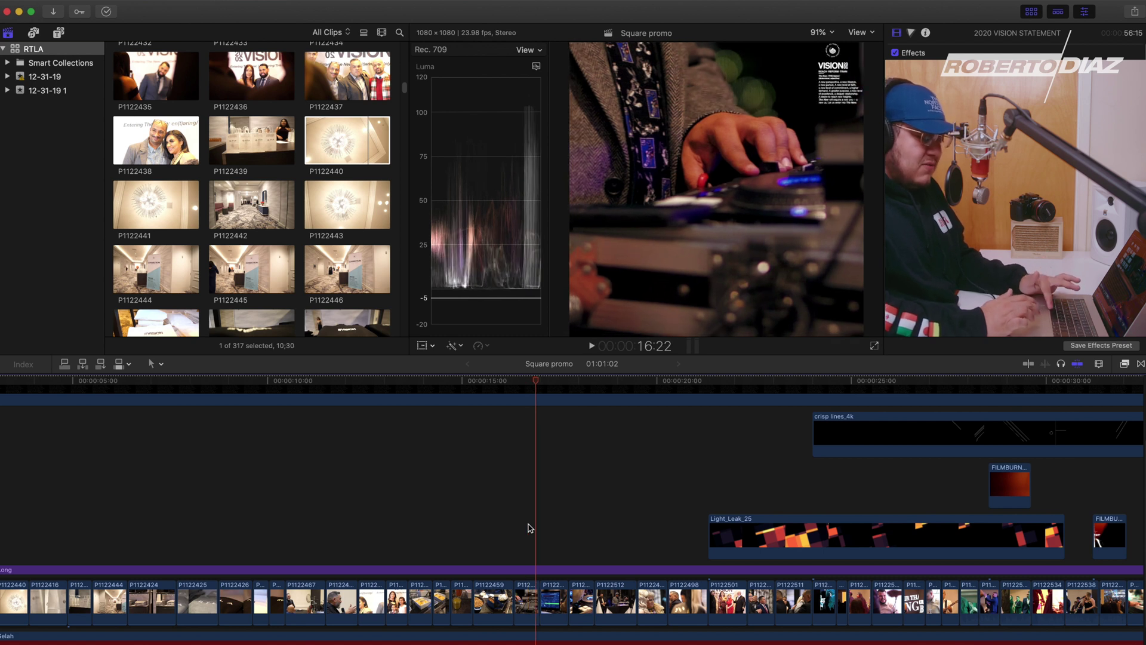
key("Up")
left_click(512, 500)
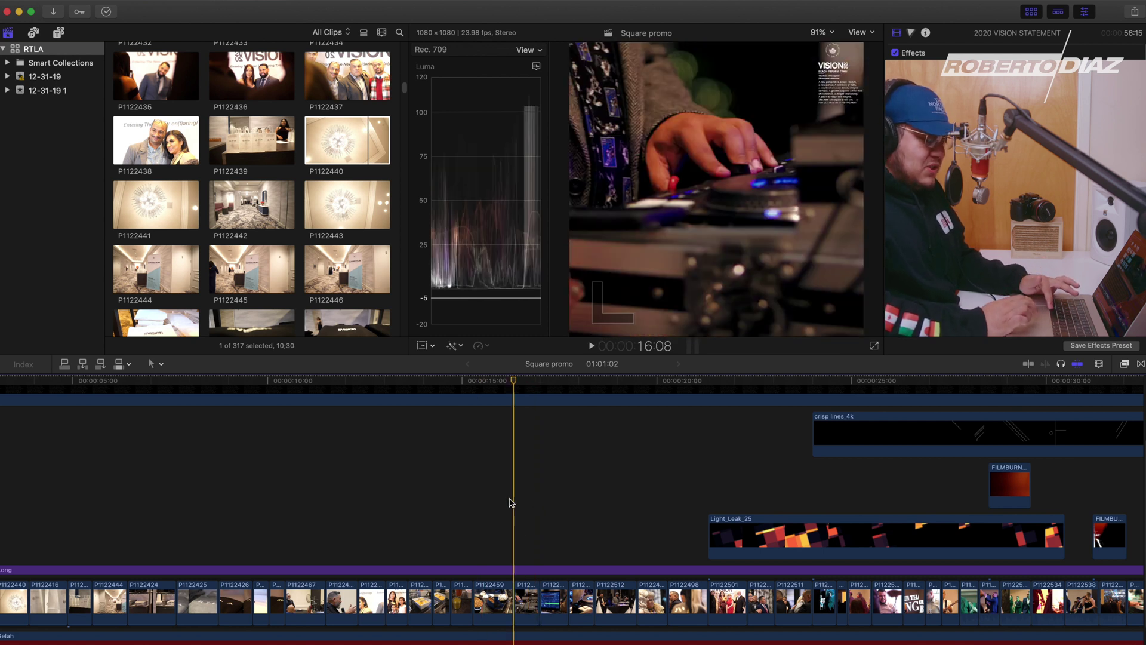
left_click(432, 505)
left_click(382, 506)
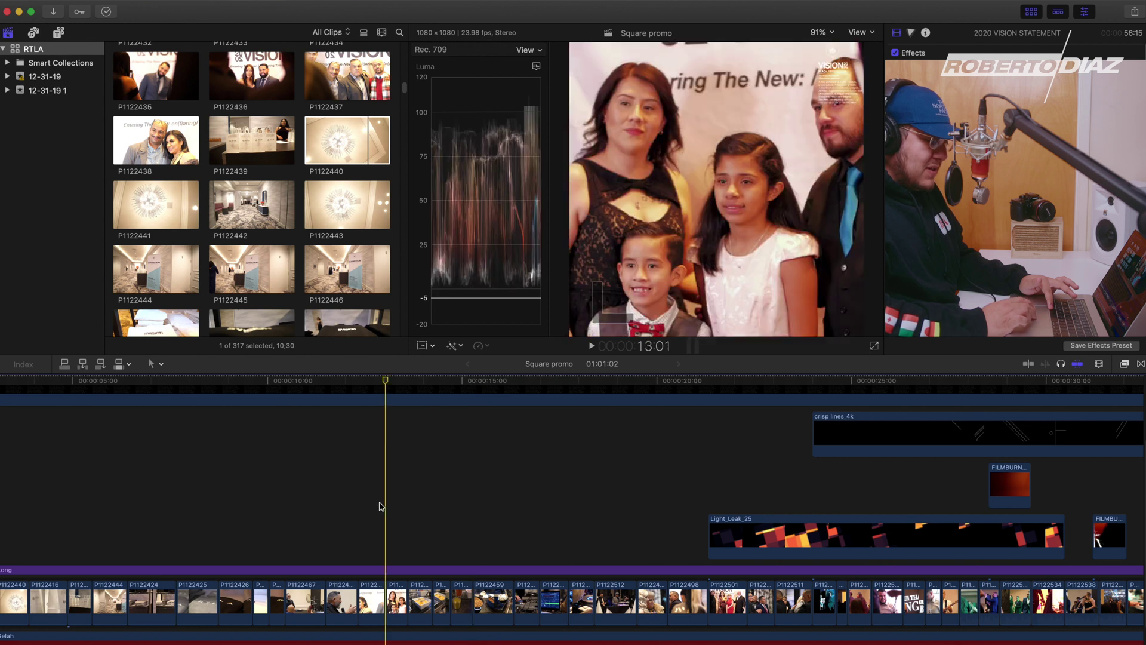
Replay the sequence of food shots starting from the bowl shot at 13:15.
left_click(412, 506)
key("space")
left_click(411, 507)
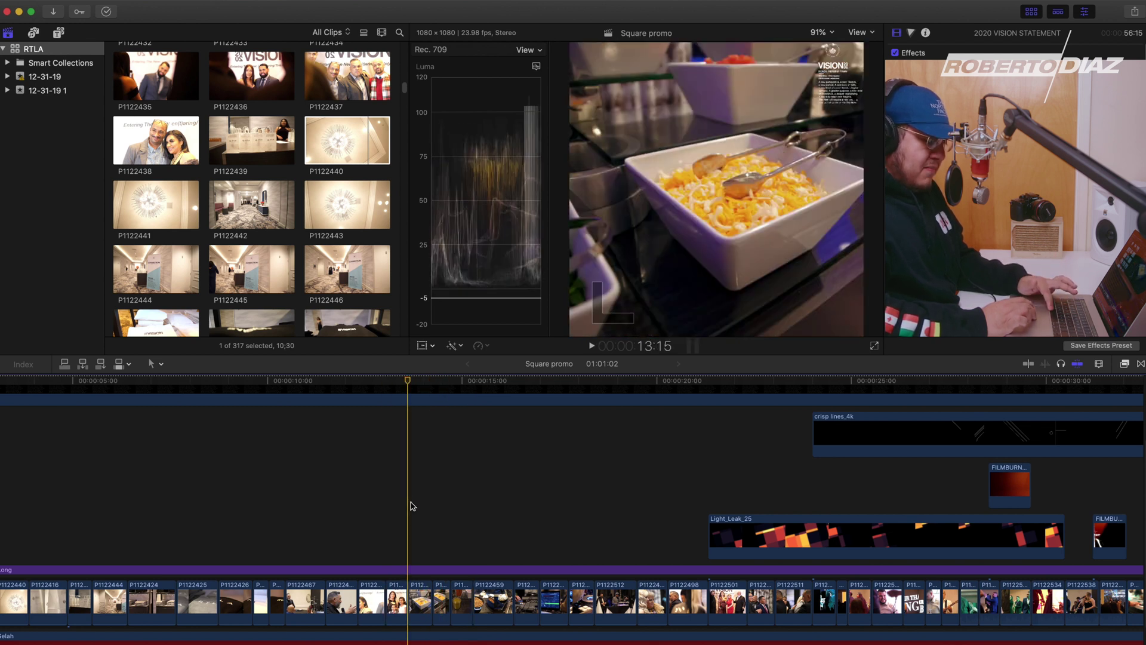
left_click(412, 506)
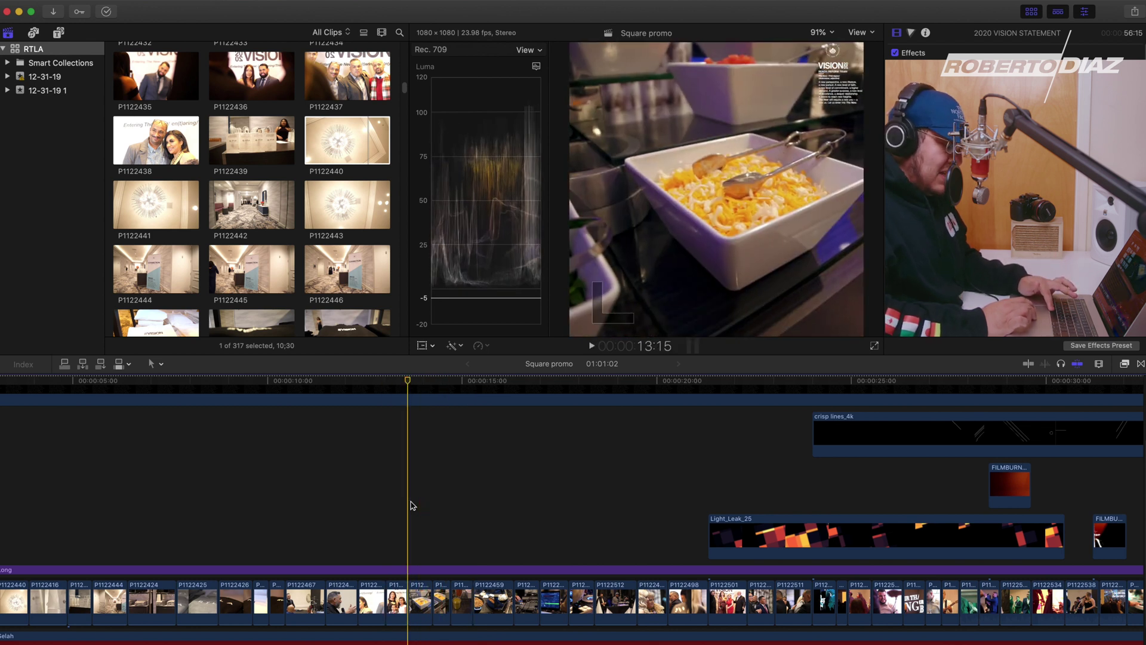
key("space")
left_click_drag(410, 506, 460, 514)
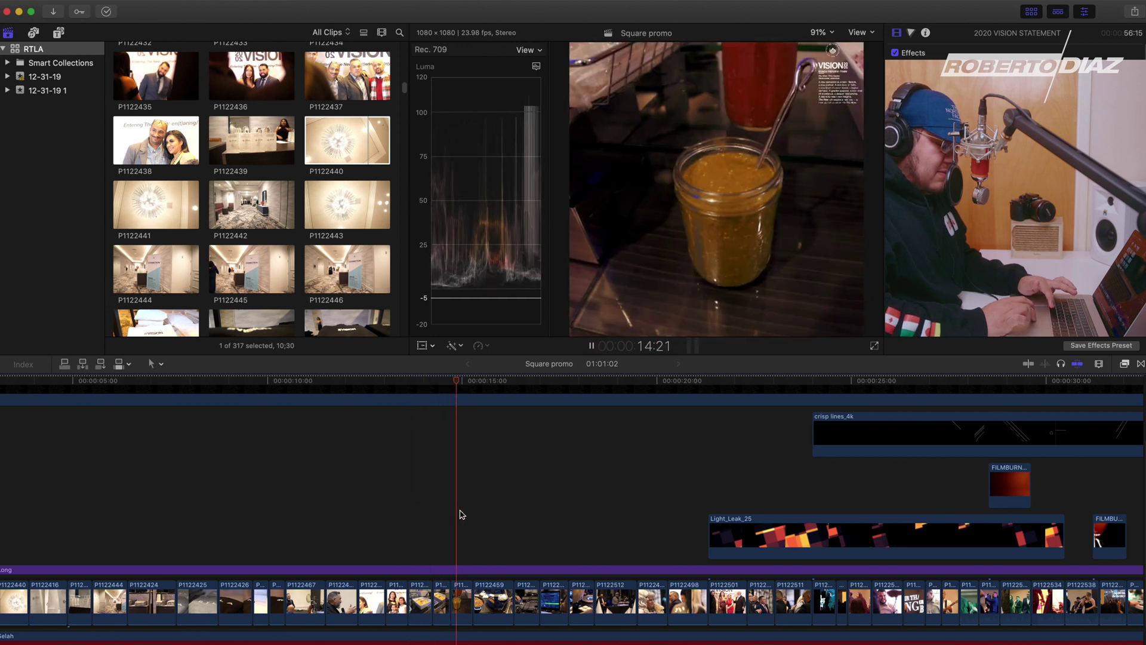
key("space")
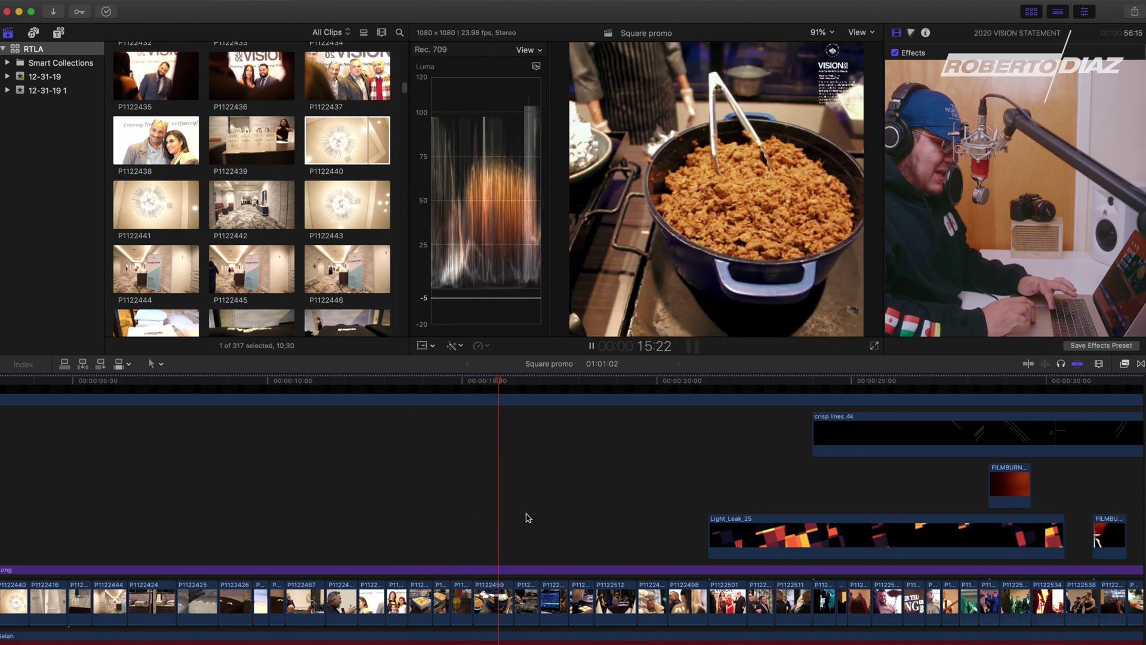
left_click(428, 518)
key("space")
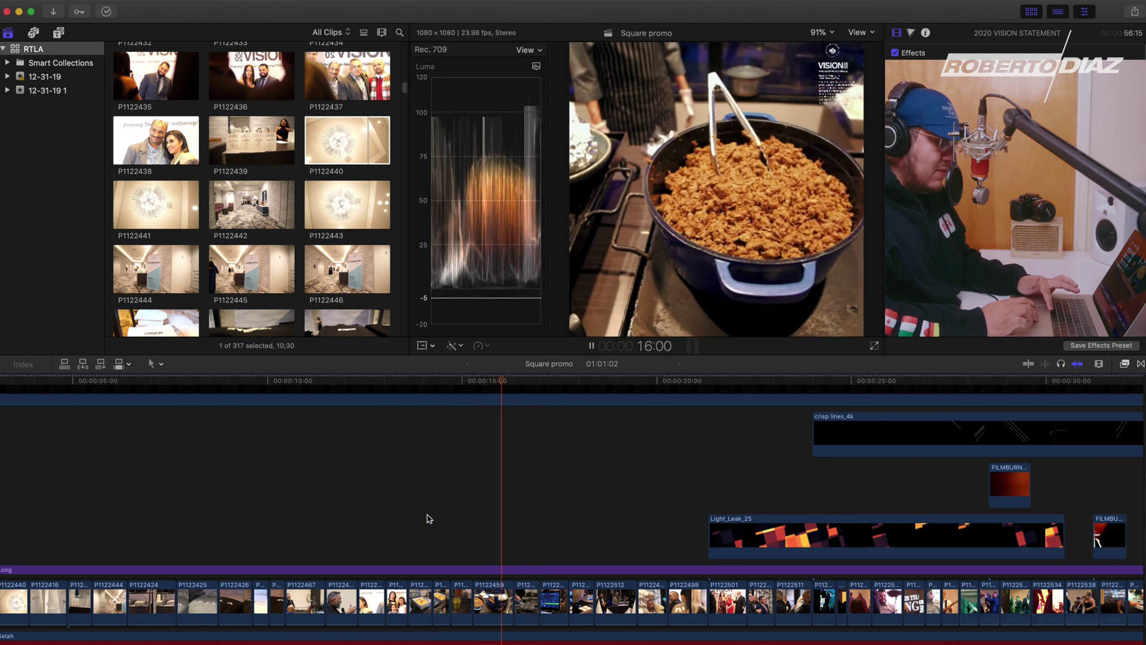
left_click(388, 510)
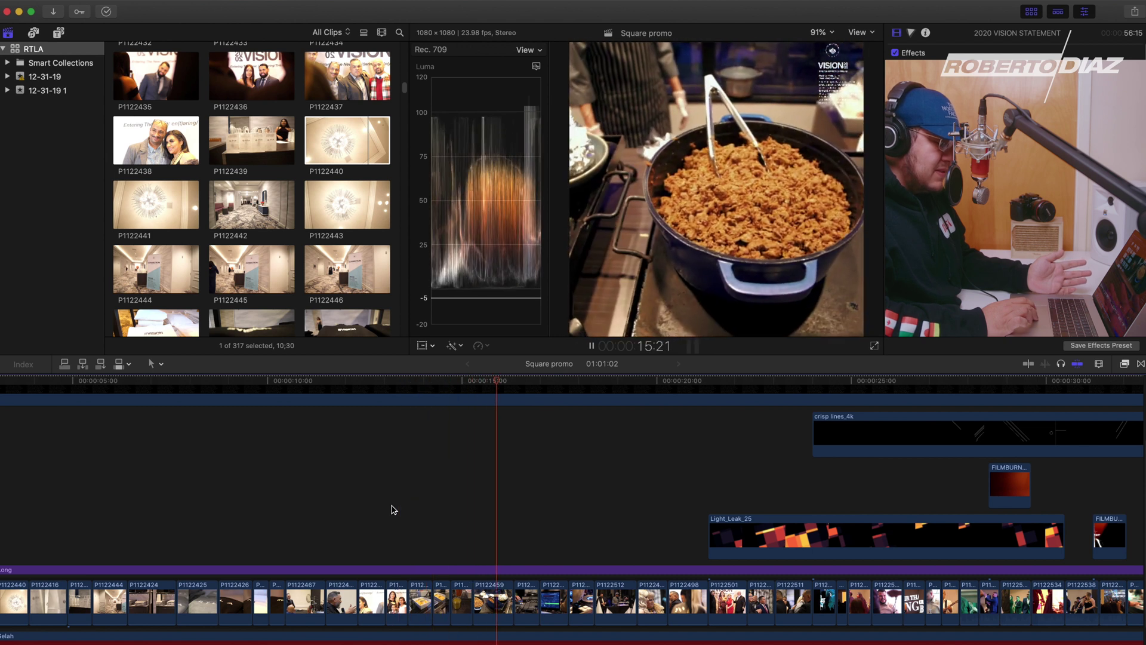
key("space")
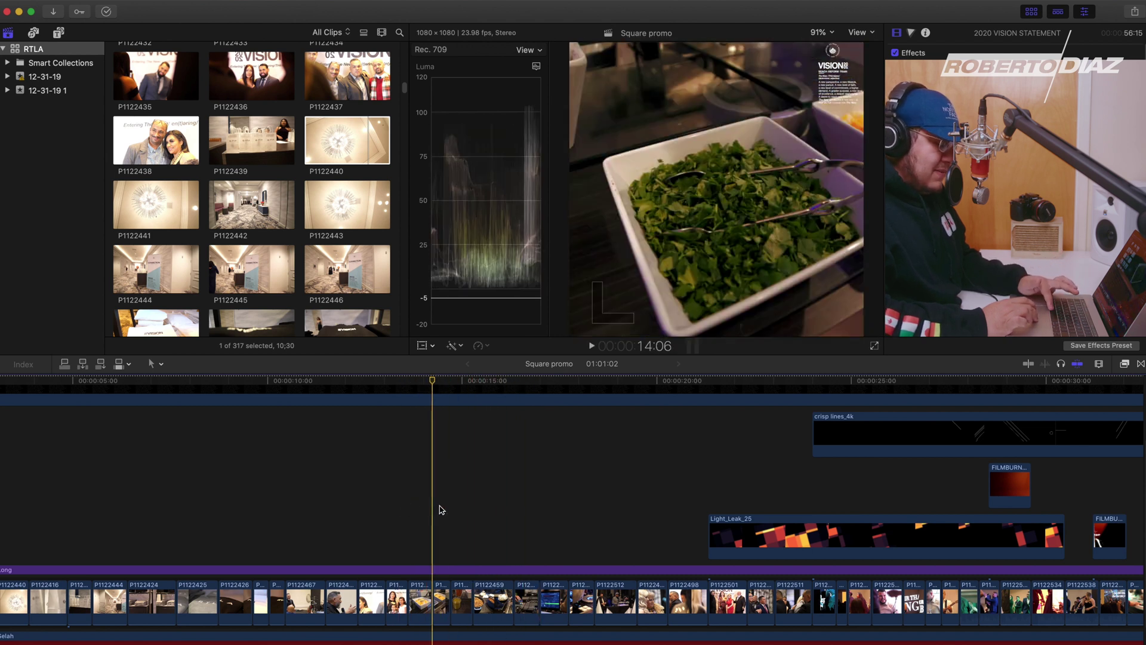
Play from the last food shot through the DJ shots, stopping at the guests' shot at 20:08.
left_click(472, 506)
key("space")
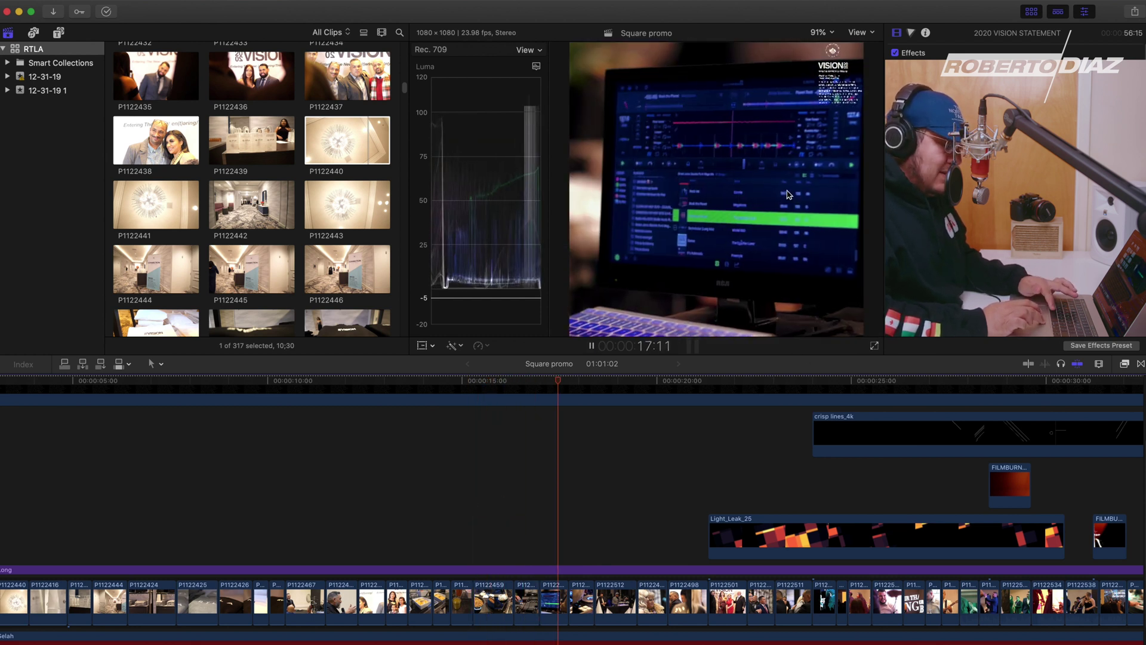
key("space")
key("space")
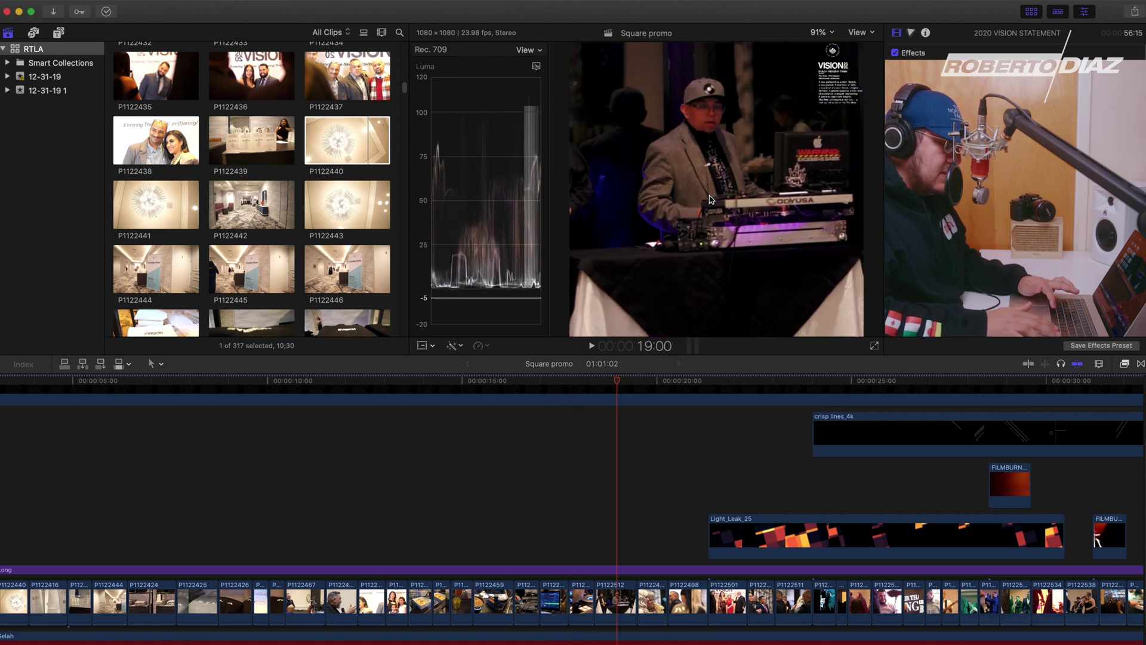
key("space")
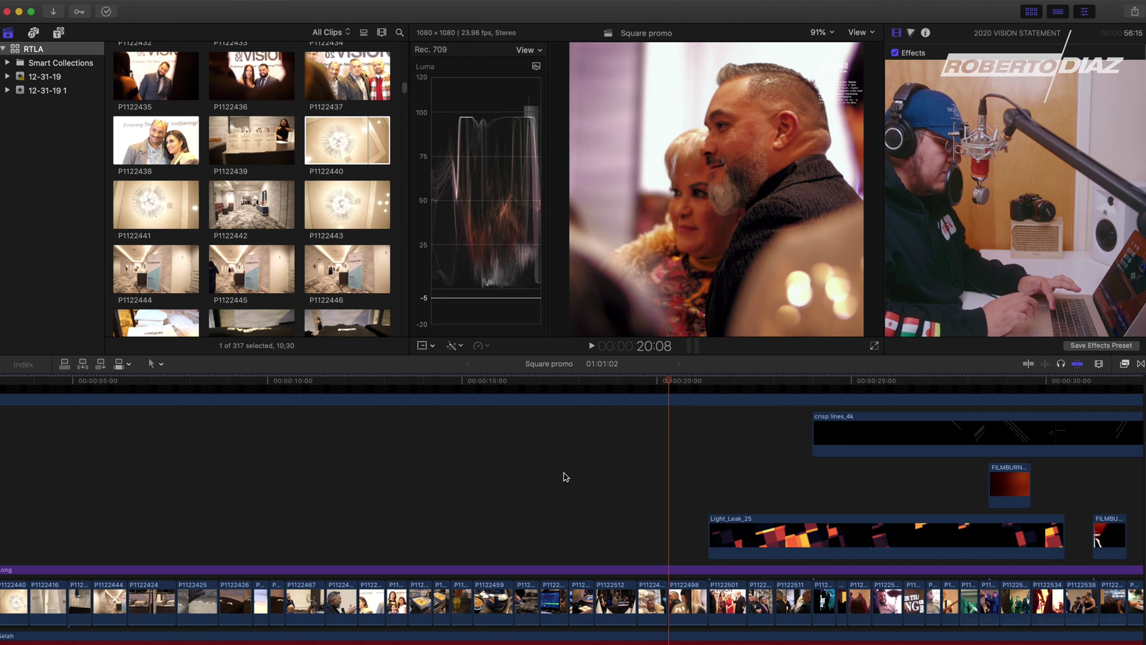
Replay the DJ section of the edit through to the close-up of the two women at 20:03.
key("shift+/")
key("space")
key("shift+/")
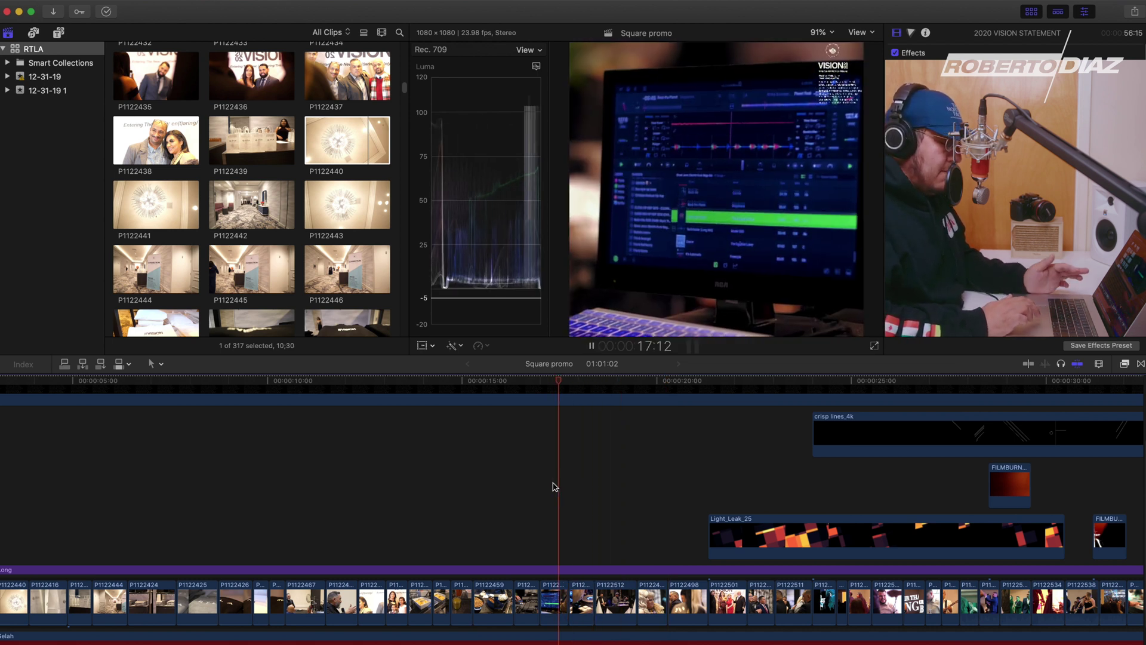
scroll(607, 502, "right", 3)
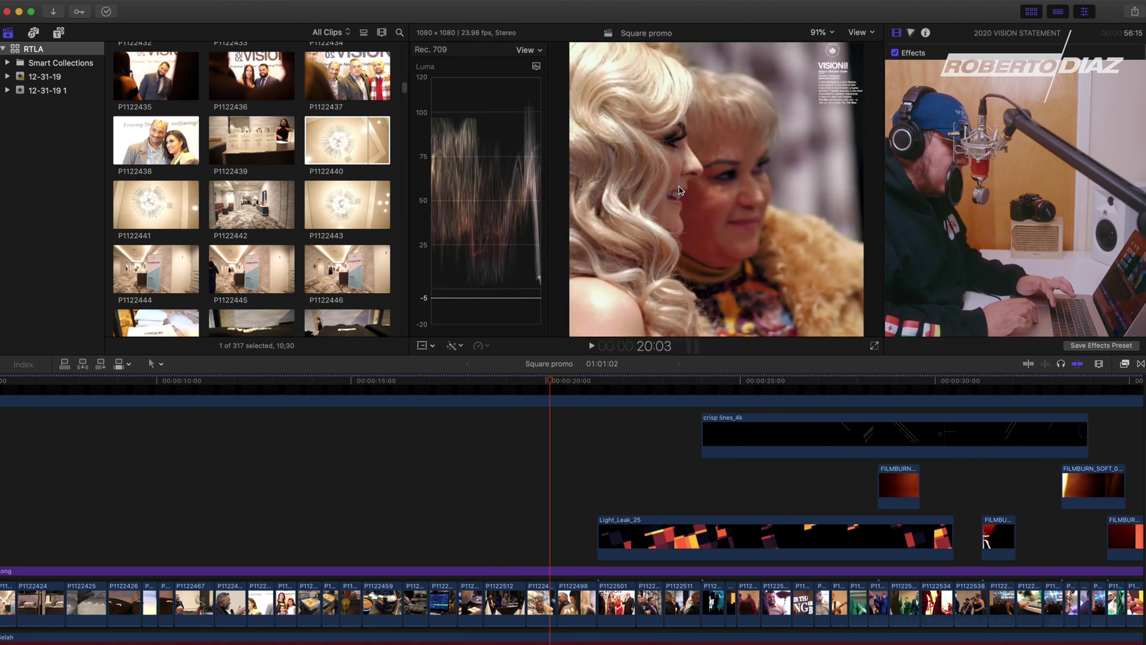
Move ahead to the light leak and film burn overlays, and place the playhead at 25:13.
scroll(556, 555, "right", 5)
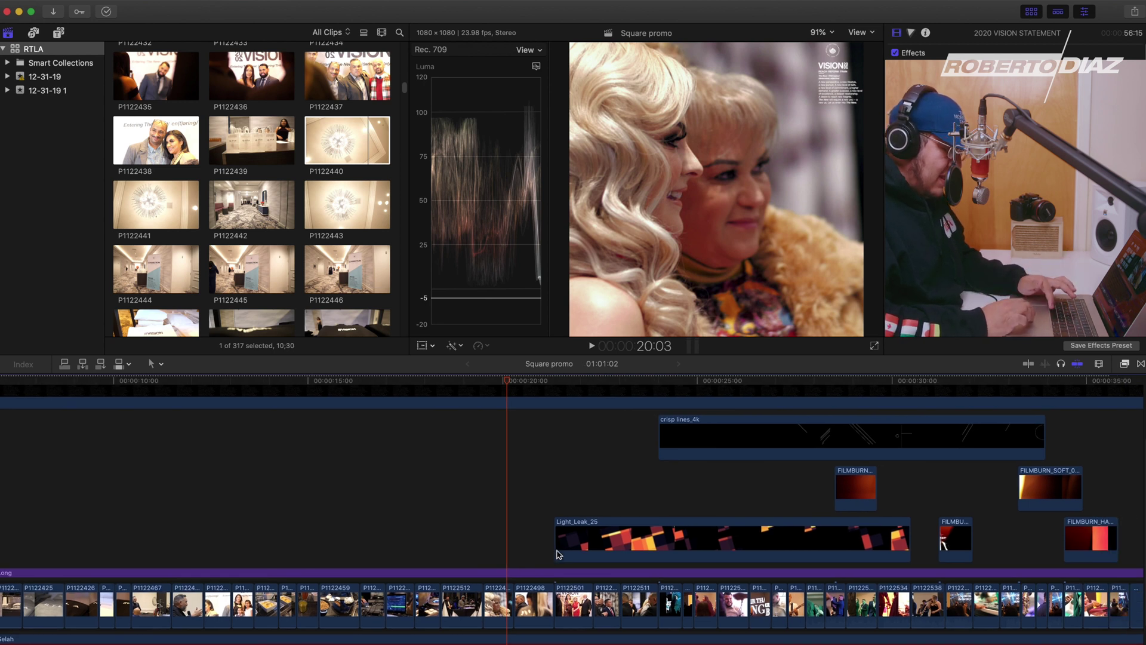
scroll(582, 518, "right", 3)
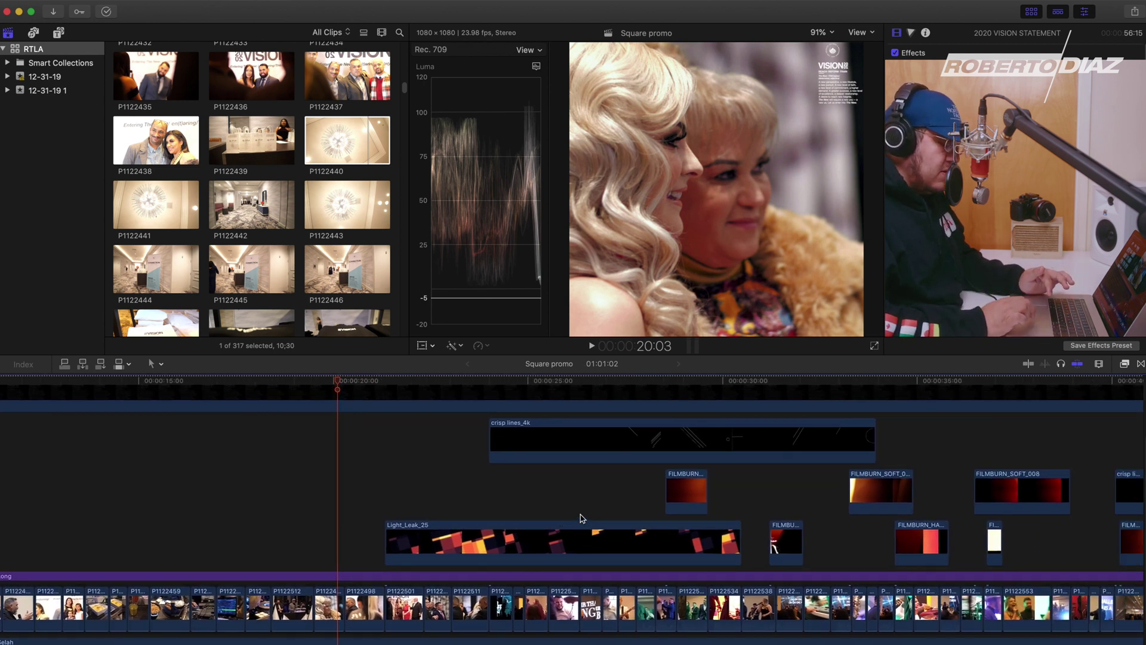
left_click(526, 511)
scroll(597, 502, "right", 1)
scroll(597, 520, "right", 5)
scroll(597, 520, "up", 1)
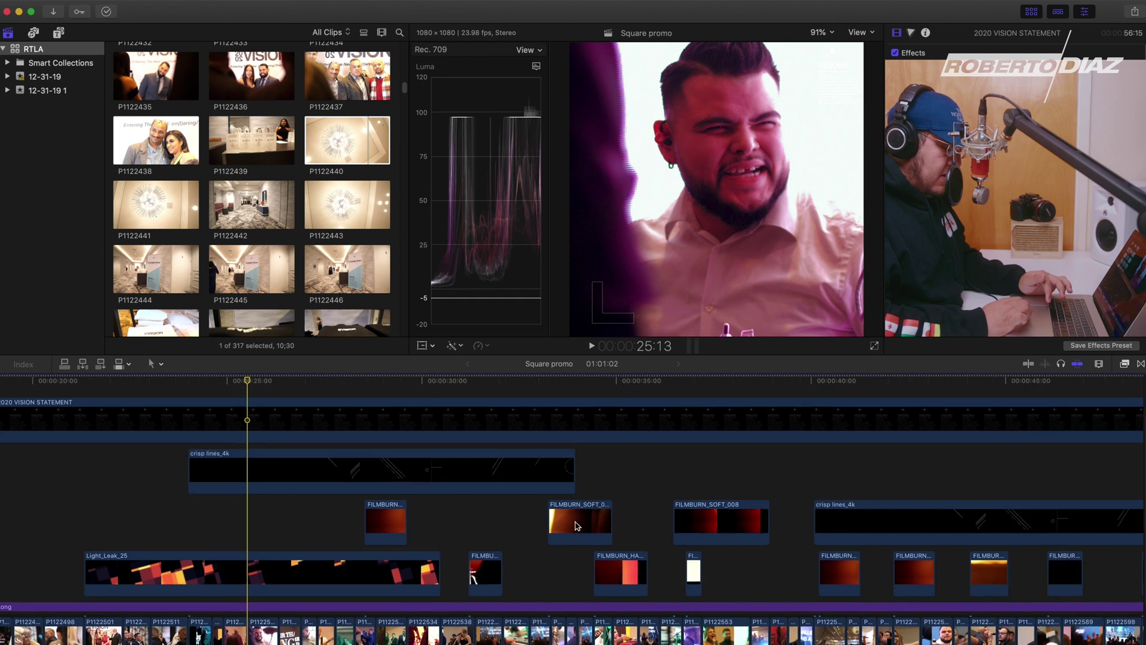
Compare the stage performance shots between 31:05 and 32:19, including the singer, keyboard and lyric screen.
left_click(526, 545)
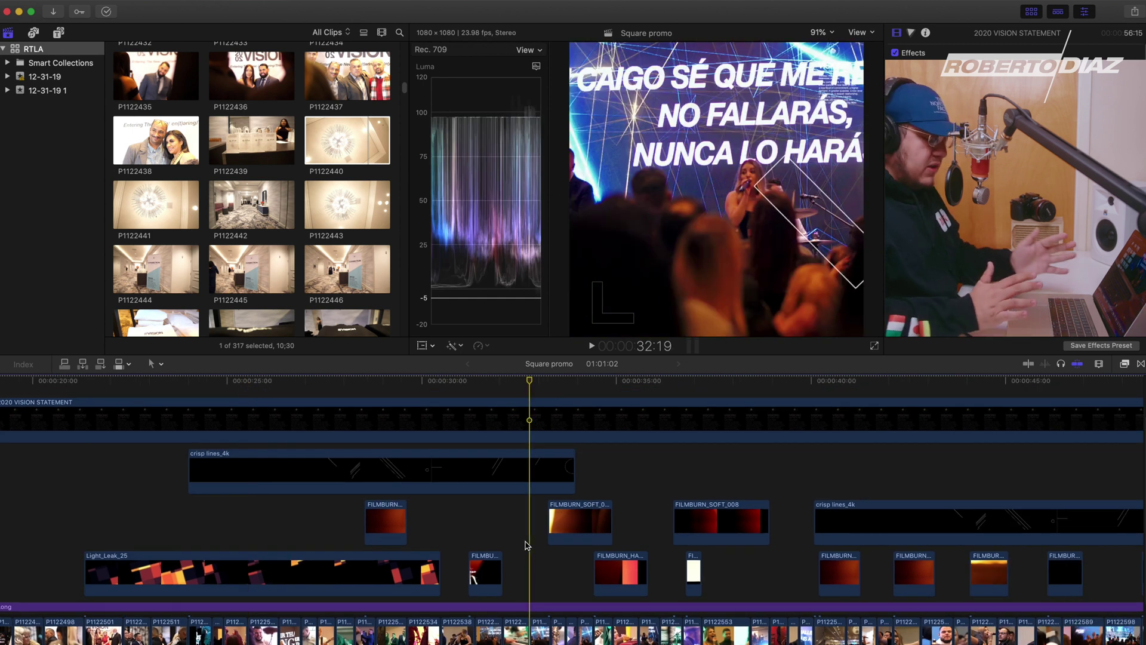
key("Up")
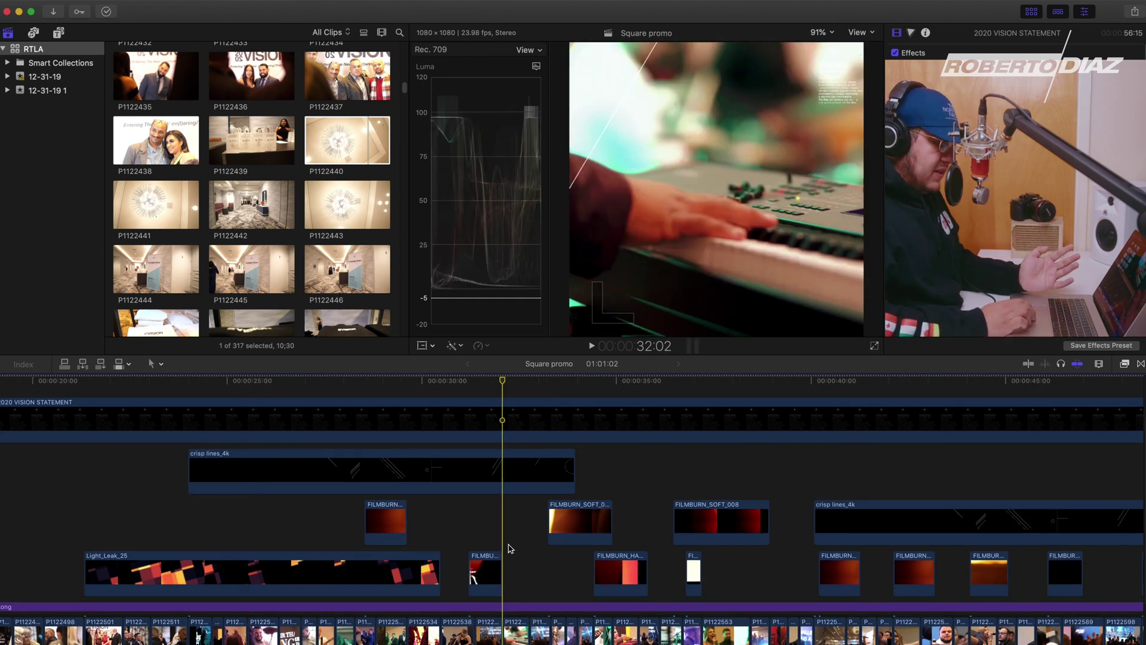
key("Up")
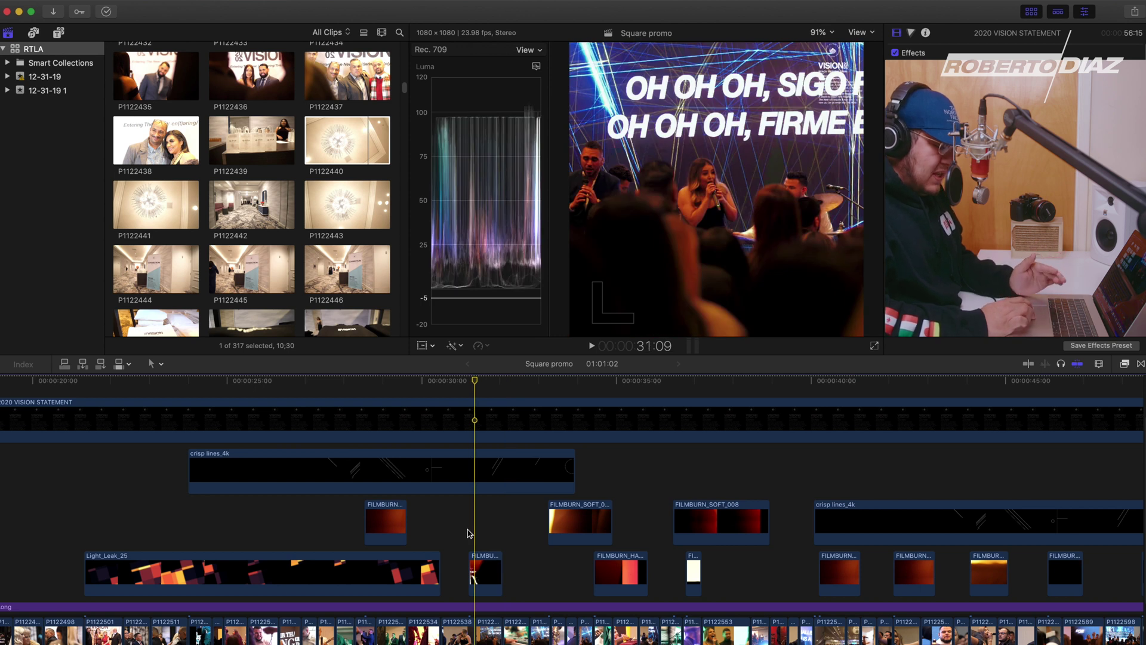
left_click(469, 533)
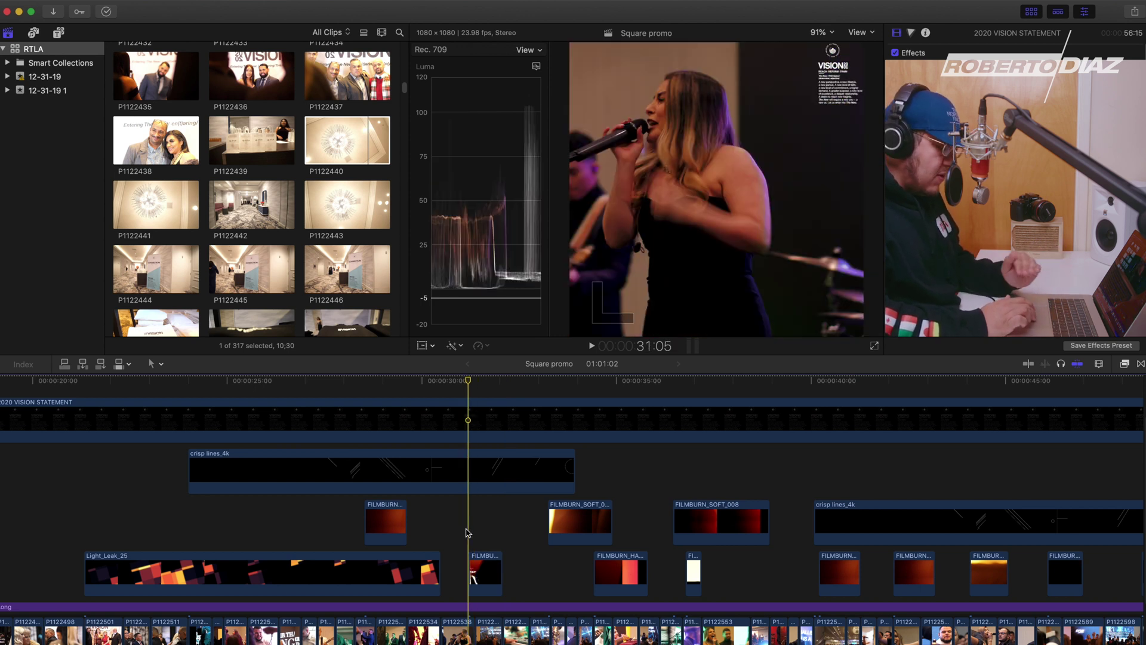
key("Down")
left_click(532, 570)
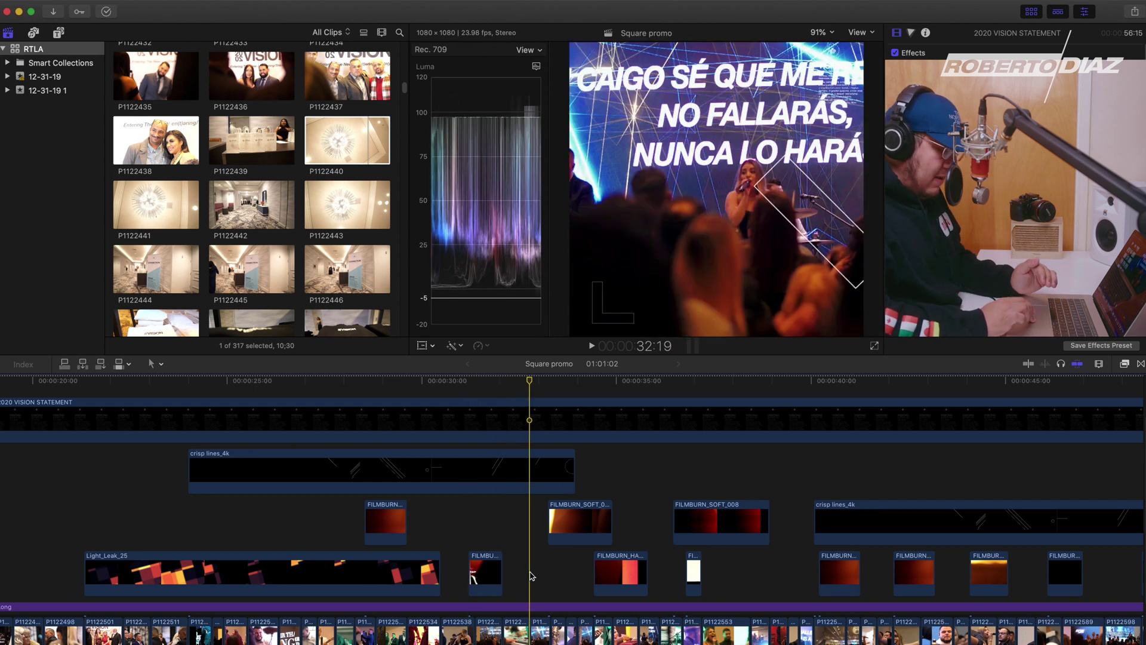
Examine the stage performance shots from 34:04 to 37:05, including the wide singer shot, the musician close-up and the singer close-up.
left_click(549, 577)
scroll(555, 574, "right", 1)
left_click(560, 580)
left_click(578, 580)
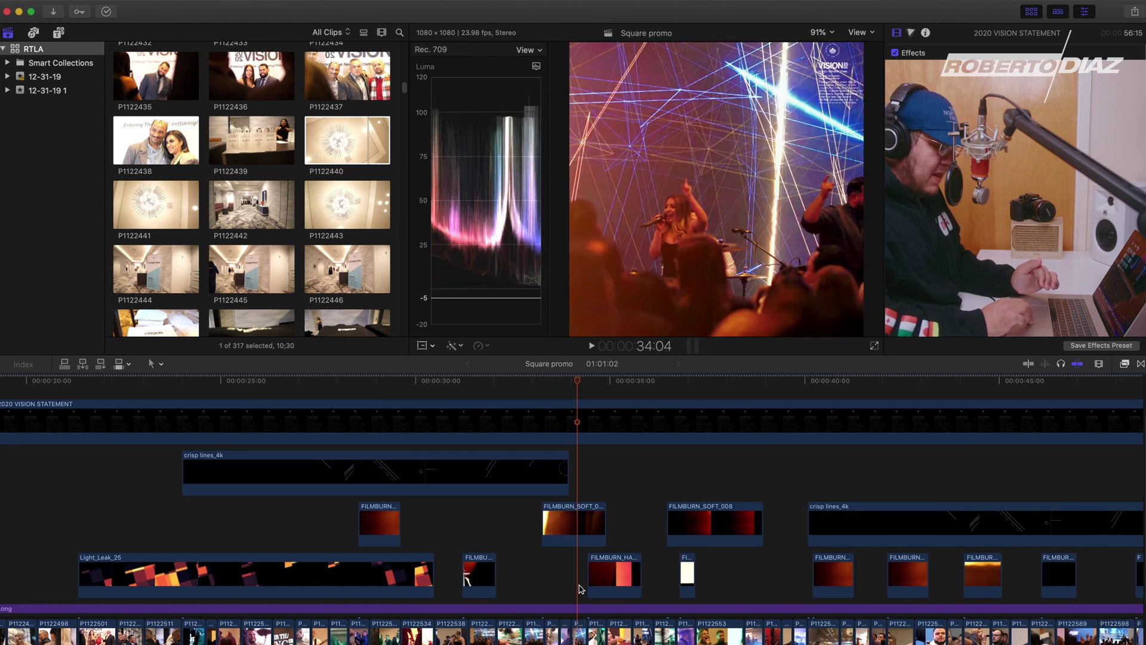
scroll(576, 582, "right", 5)
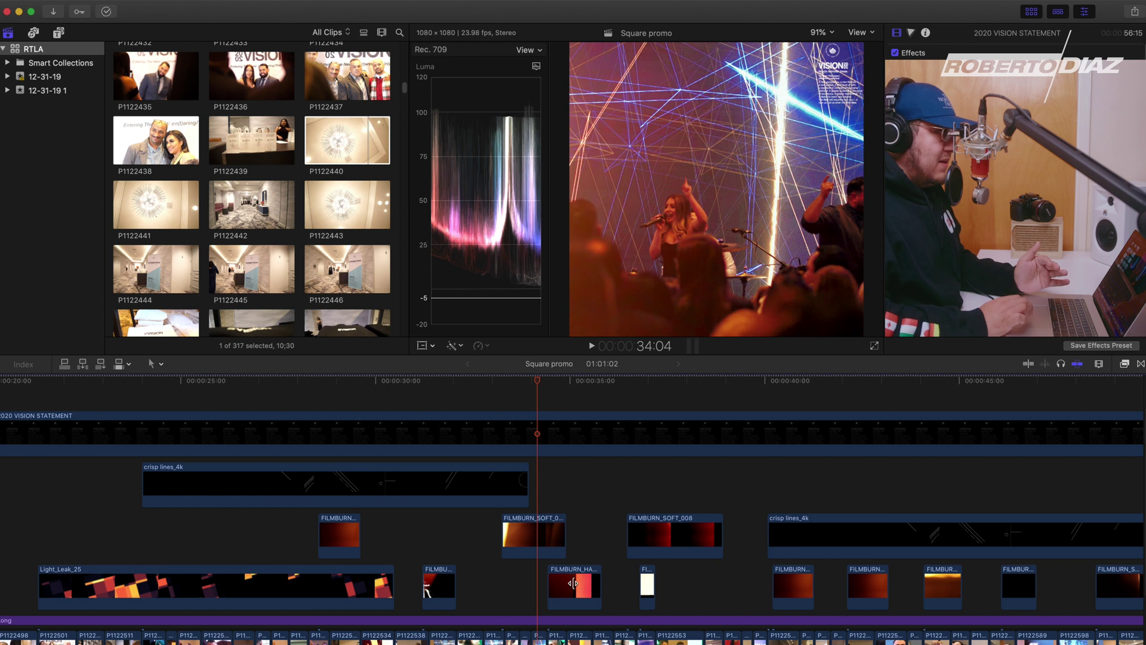
left_click(567, 490)
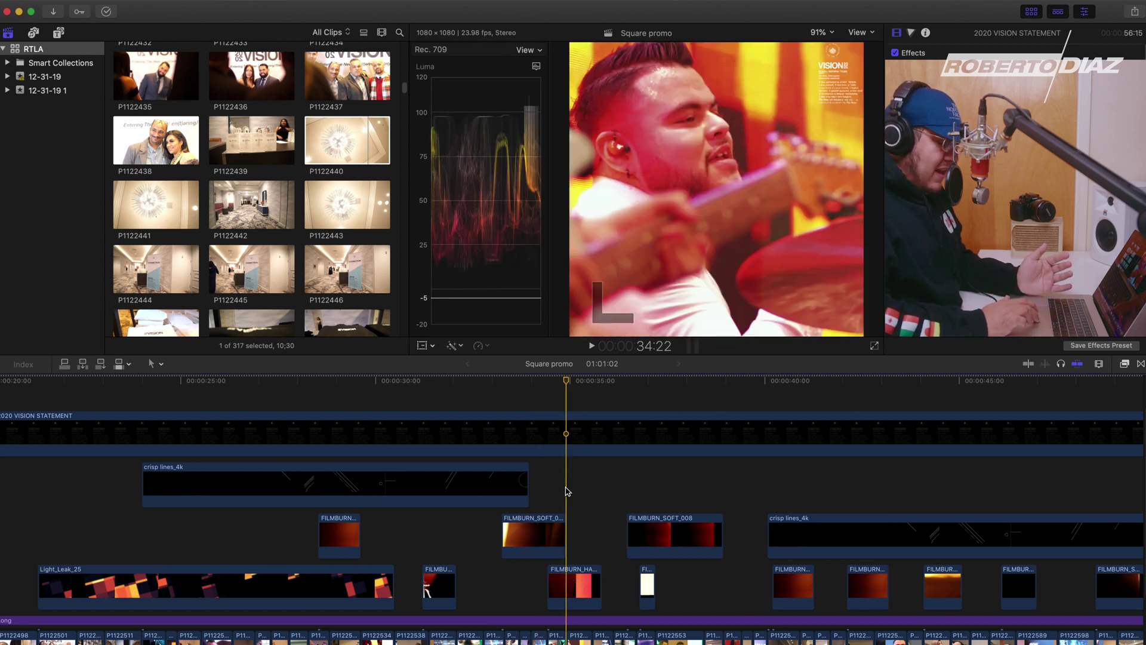
left_click(603, 492)
left_click(626, 491)
left_click(659, 492)
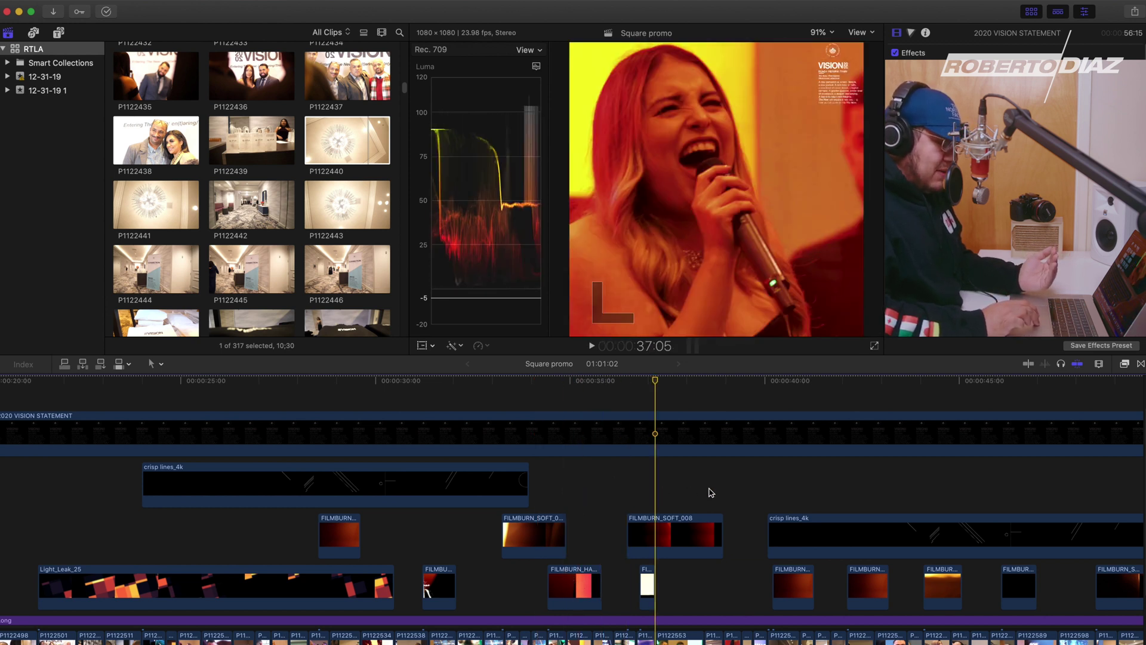
Examine the drummer's shot at 38:23 and the worshipping audience shot at 41:22.
left_click(708, 492)
scroll(709, 492, "right", 10)
left_click(708, 492)
left_click(644, 492)
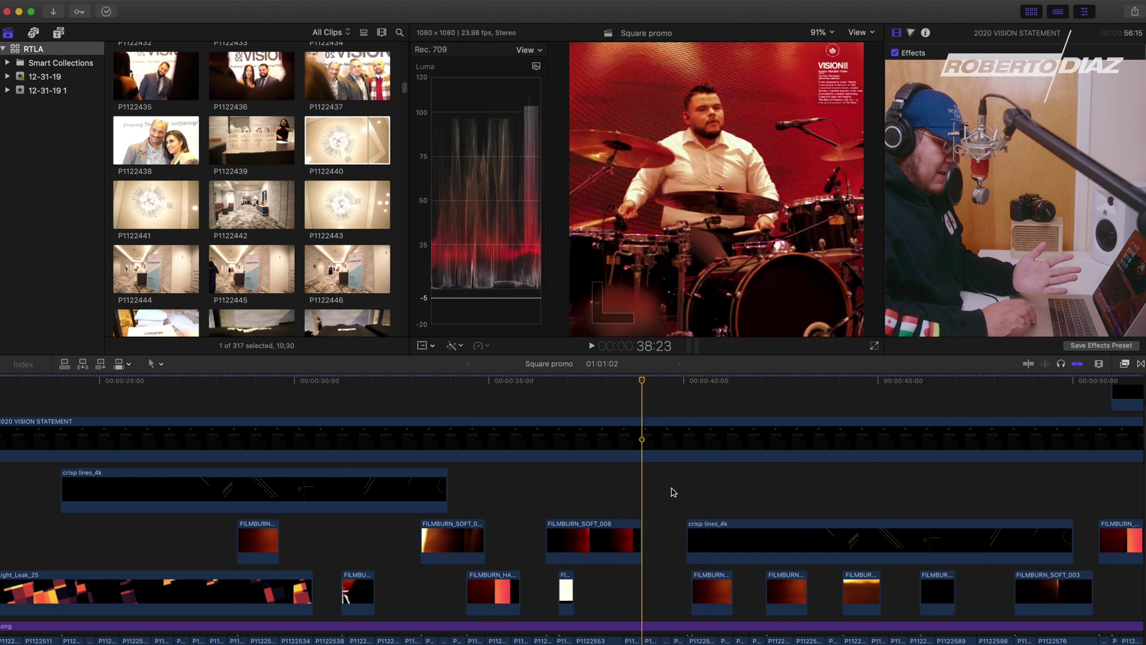
left_click(675, 492)
left_click(711, 492)
scroll(711, 492, "right", 7)
left_click(697, 492)
scroll(698, 491, "down", 5)
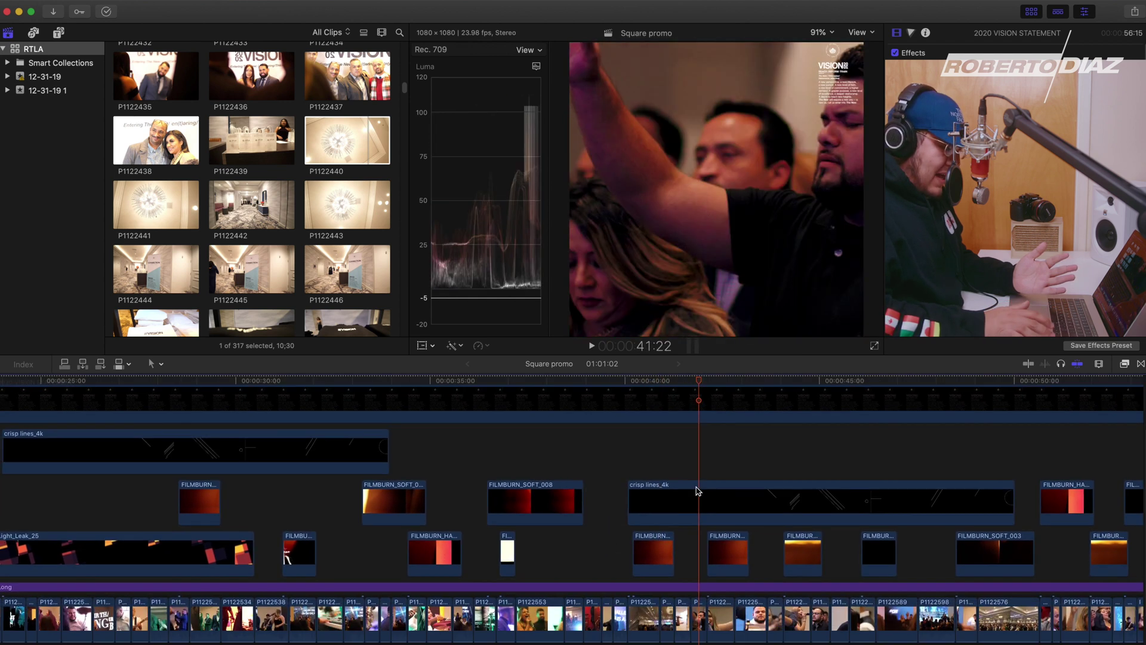
Advance frame by frame from the raised-arm audience shot to the singer's close-up at 42:07.
key("Right")
key("Right")
key("Right")
key("Right")
key("Right")
key("Right")
key("Right")
key("Right")
key("Right")
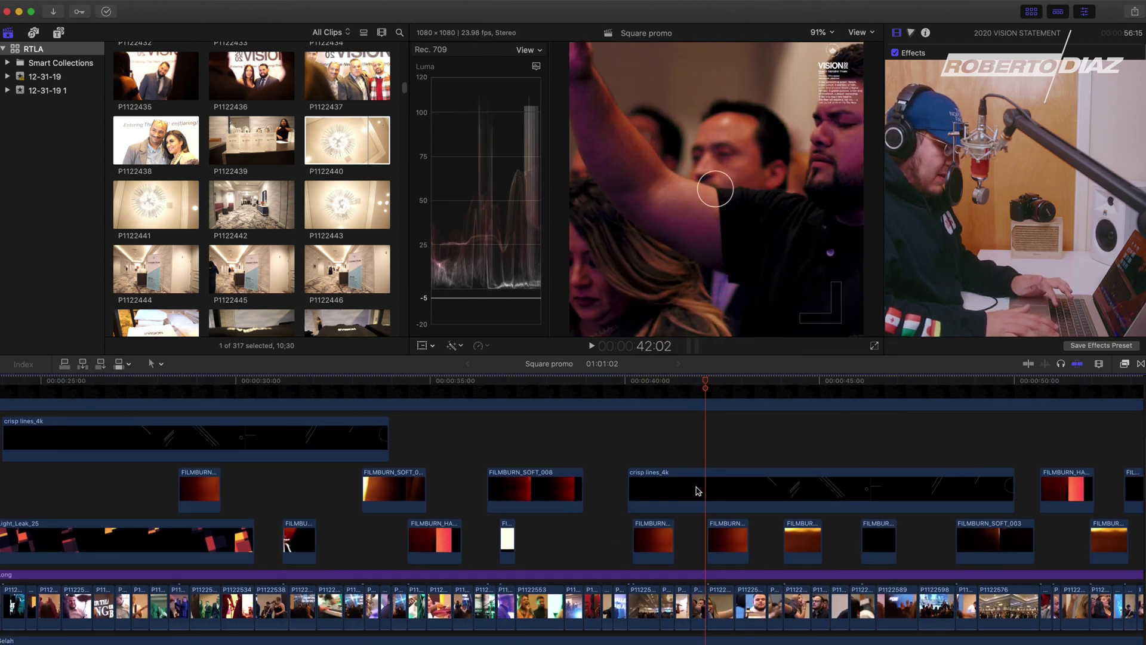
left_click(679, 487)
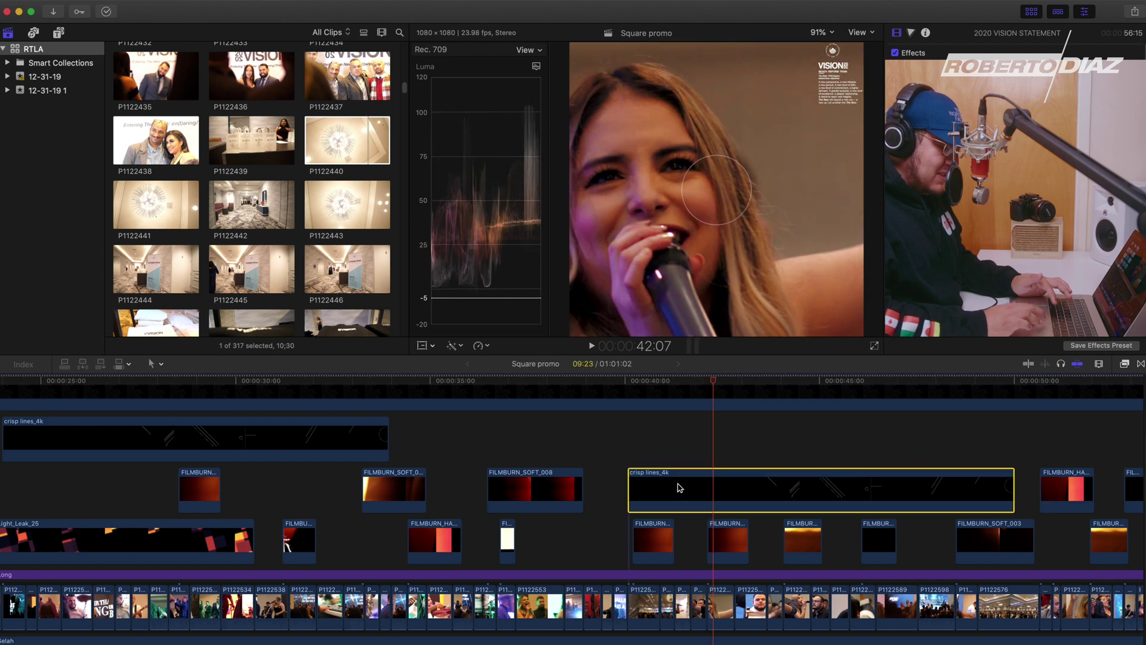
Replay the ballroom shot that moves from the chandelier to the crowd, starting at 40:05, and continue playing to 43:04.
left_click(666, 432)
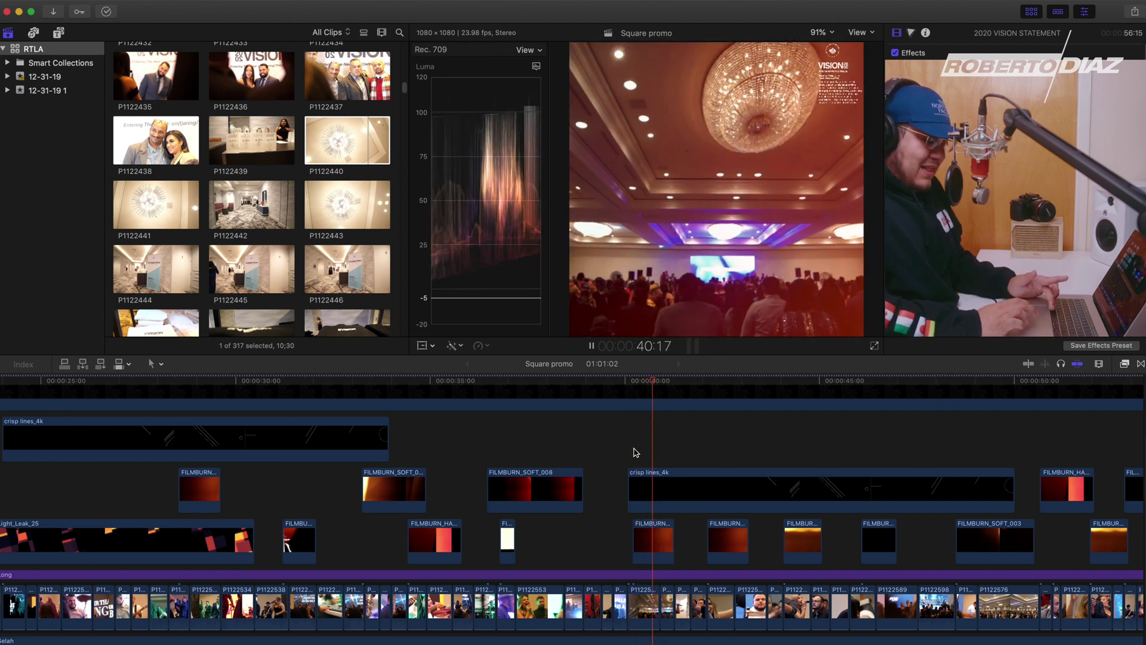
left_click(644, 429)
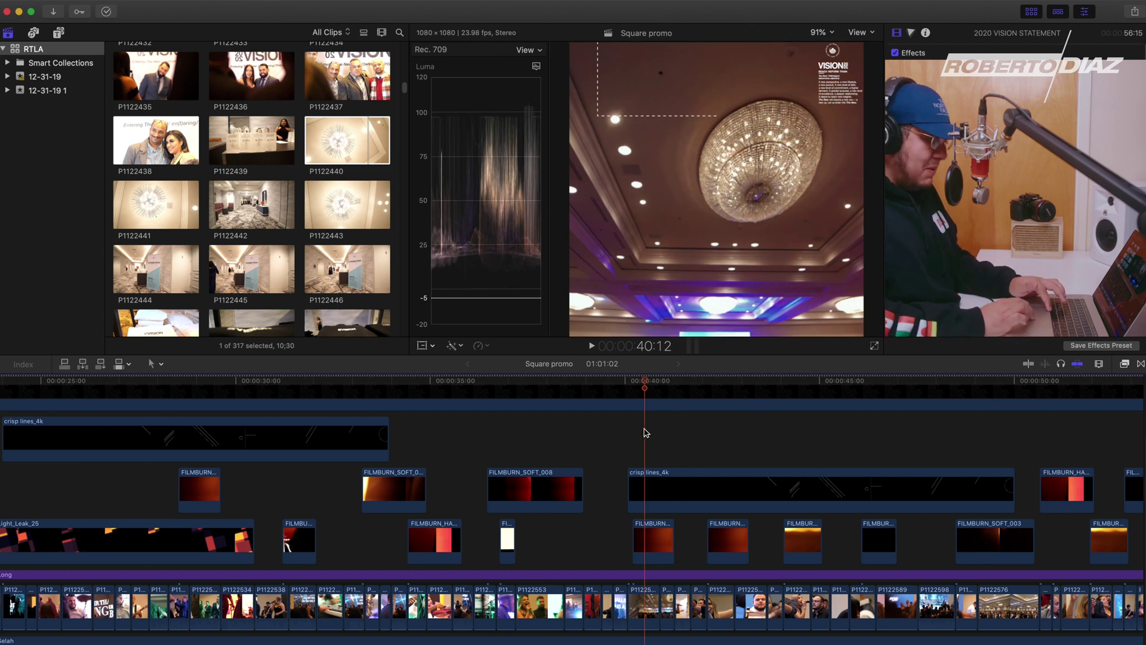
key("space")
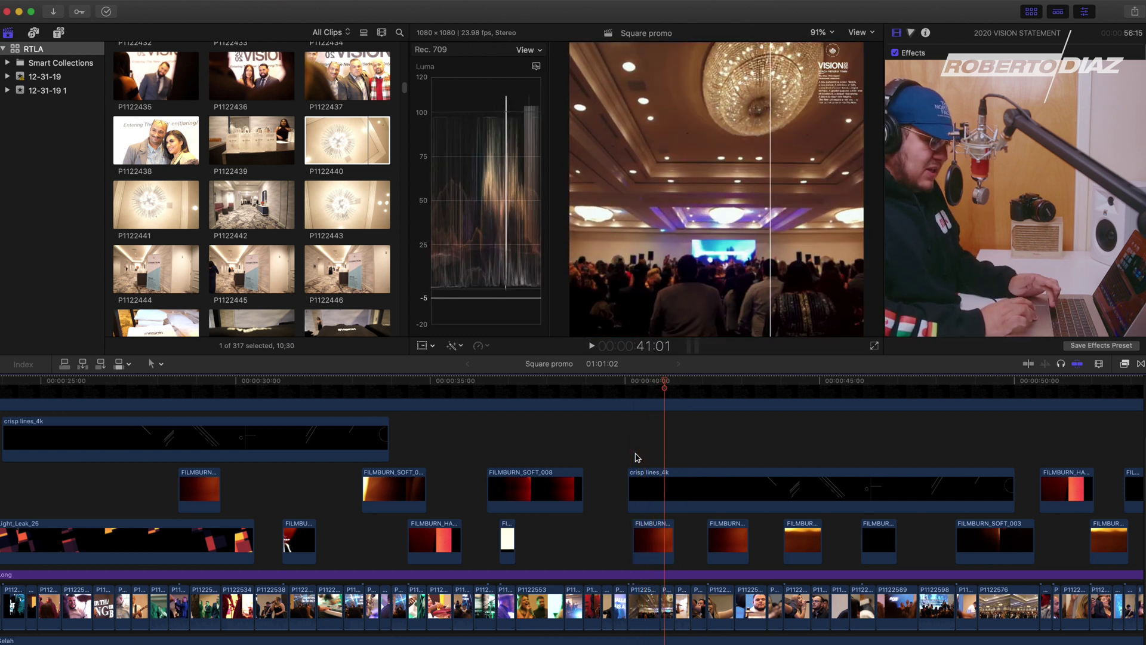
key("space")
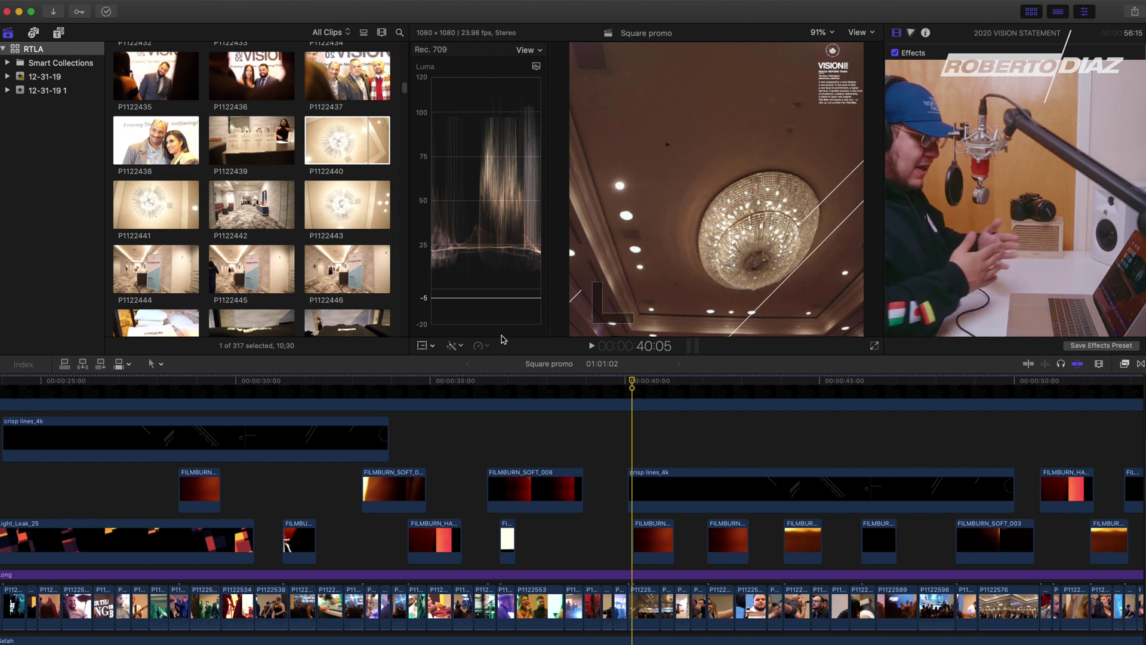
key("space")
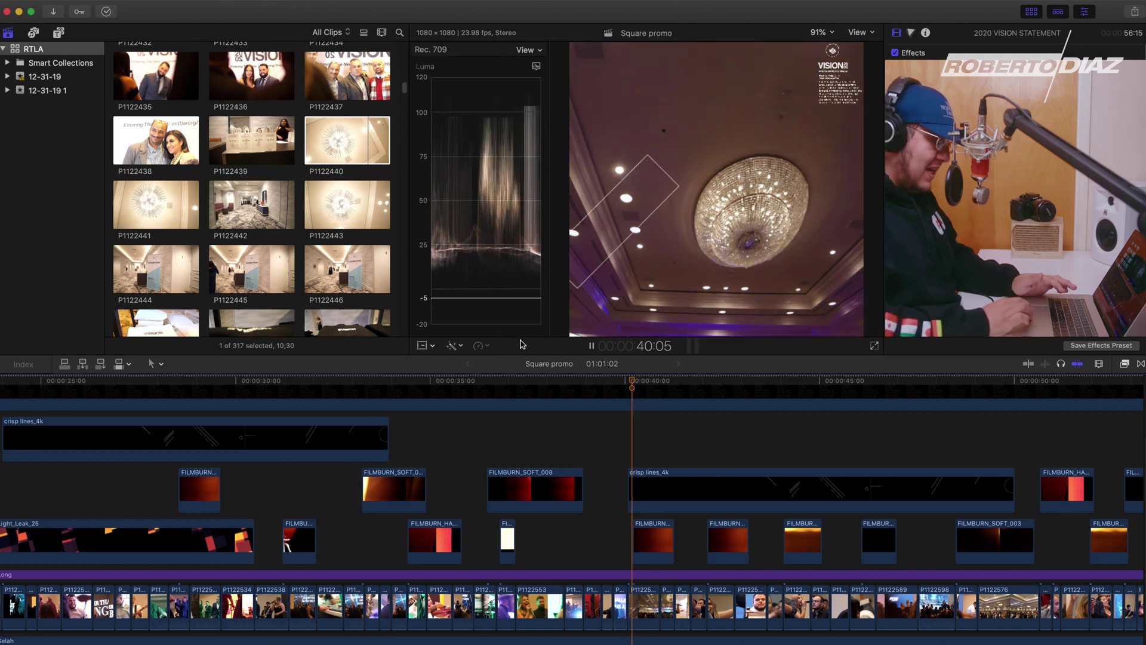
left_click(656, 481)
left_click(676, 464)
key("space")
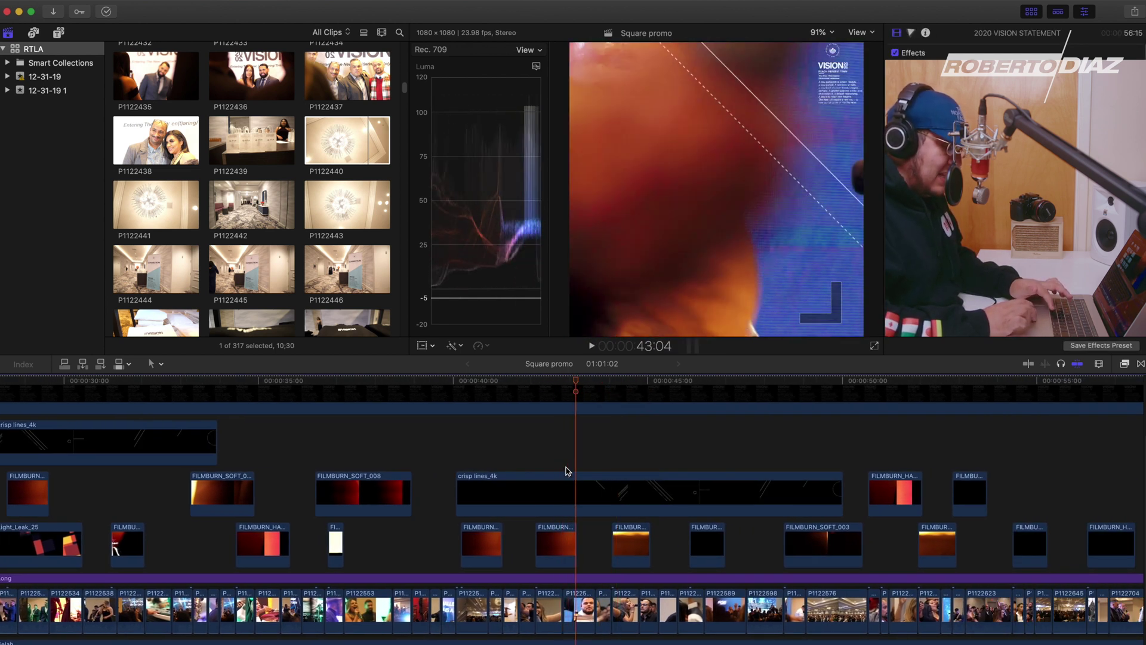
Replay the close-up of the drummer behind the cymbal around 43:05.
left_click(552, 463)
left_click(552, 463)
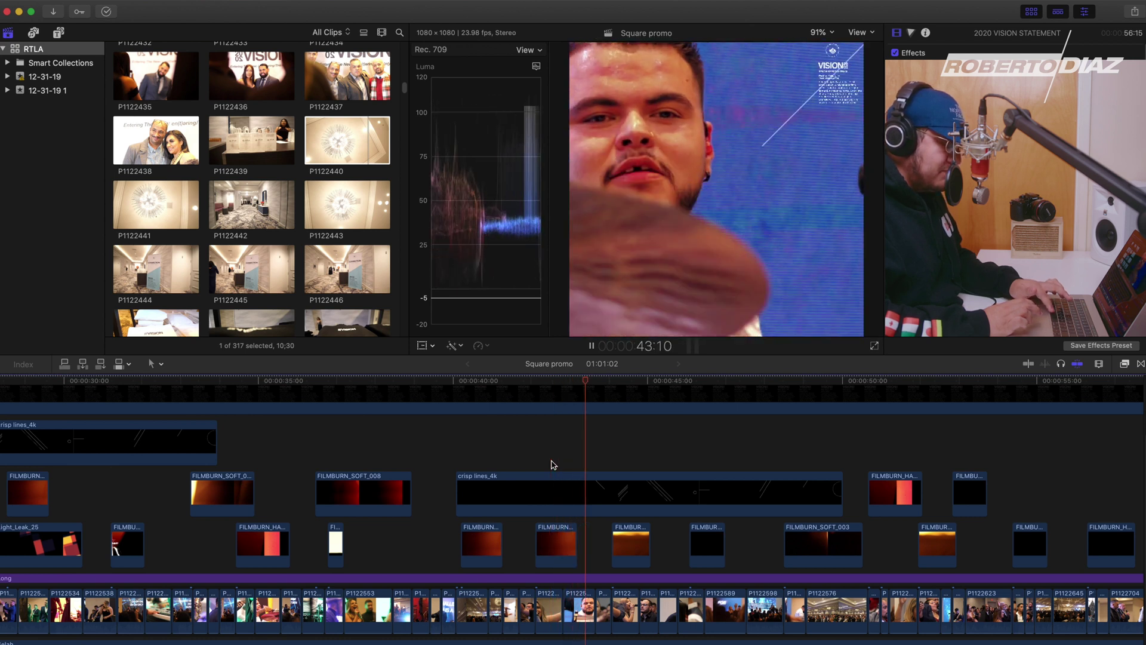
left_click(552, 464)
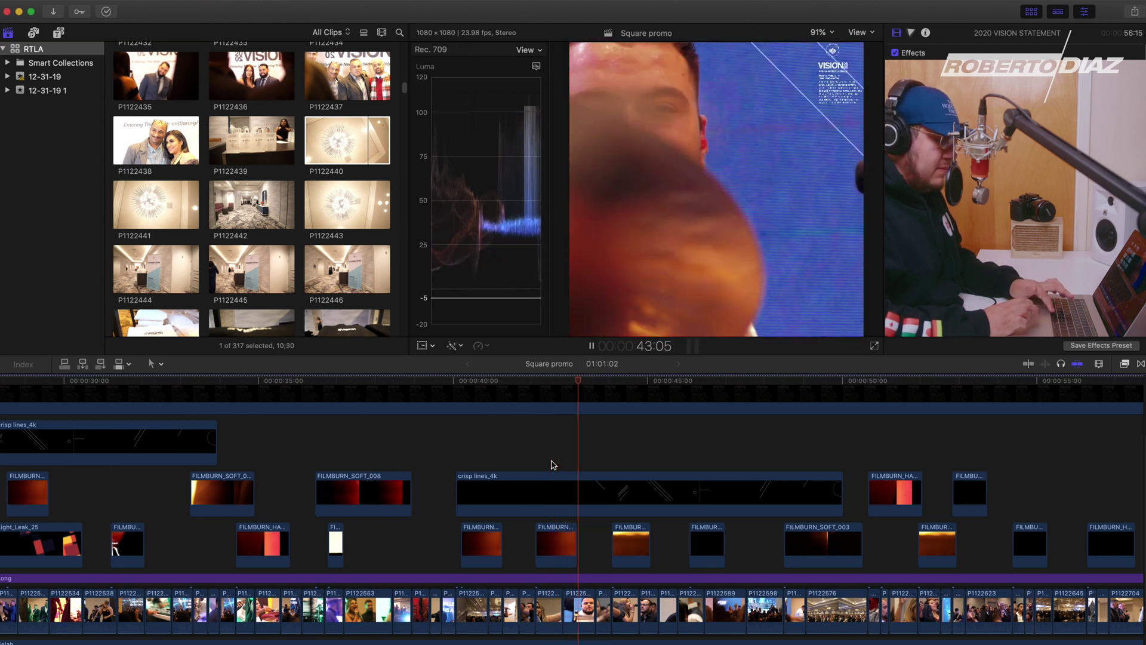
Play the rest of the promo from the drummer's close-up through the crowd shots, stopping on the RTLA logo at 59:22.
key("space")
key("space")
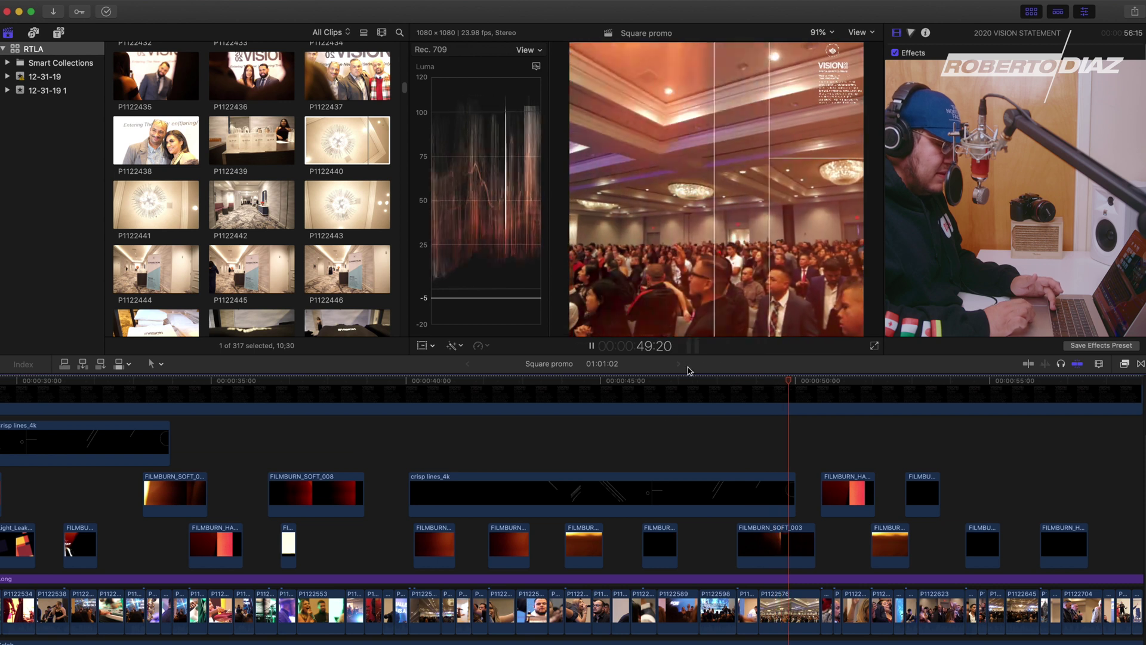
scroll(738, 444, "up", 1)
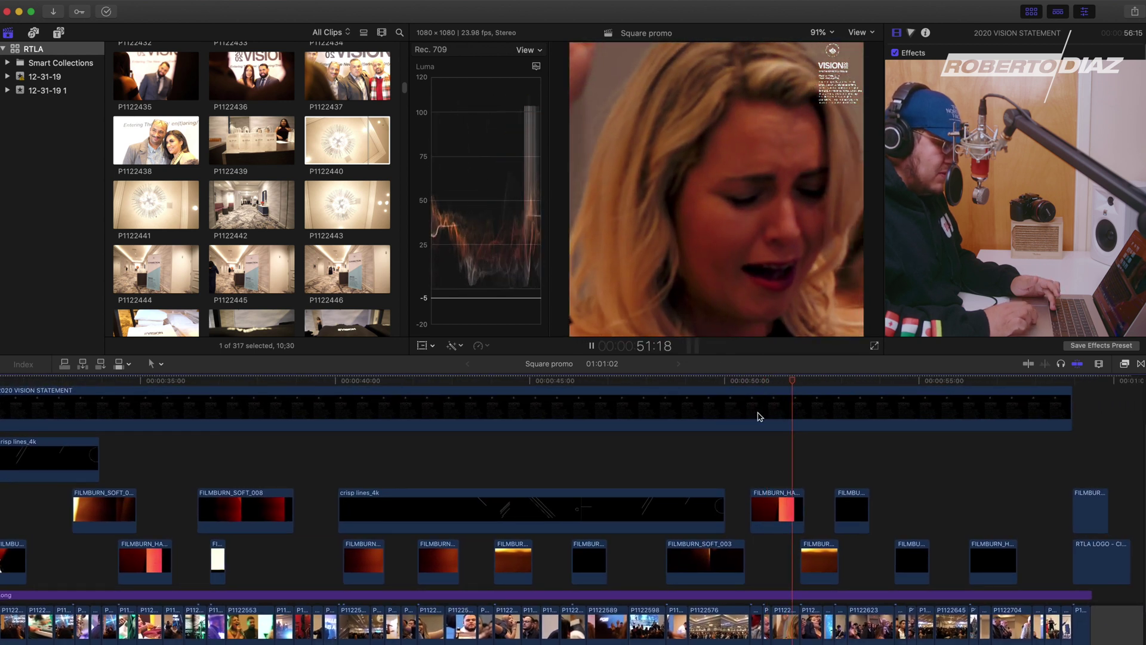
scroll(746, 424, "right", 5)
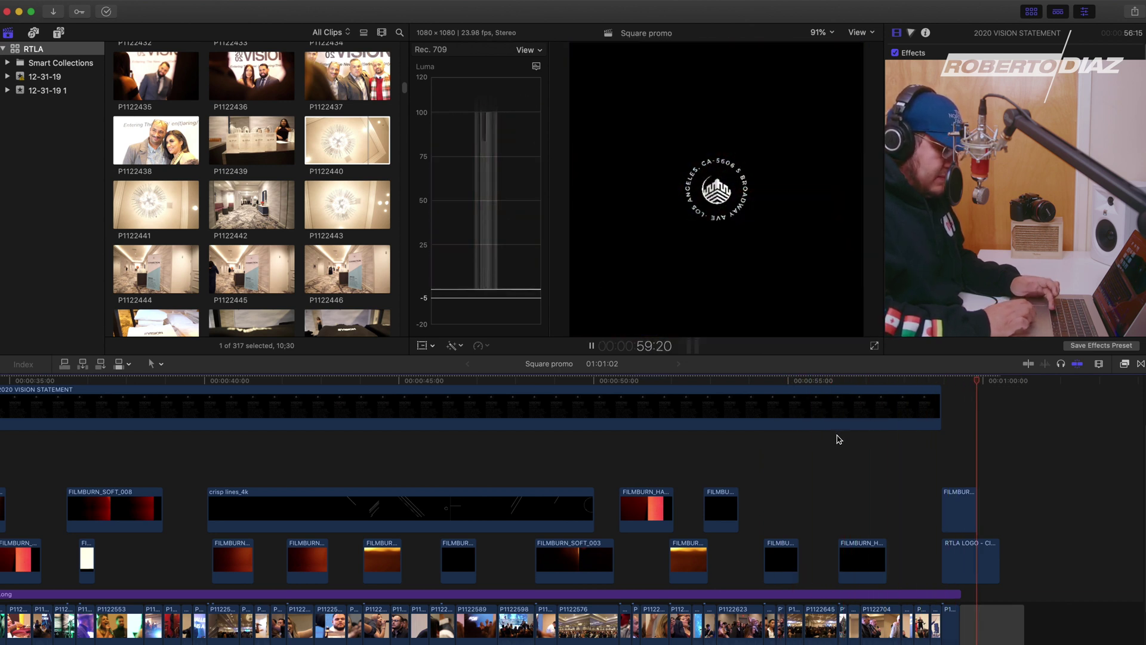
key("space")
Enlarge the timeline and examine the wide crowd shot P1122576 between 49:02 and 49:14.
scroll(858, 499, "down", 3)
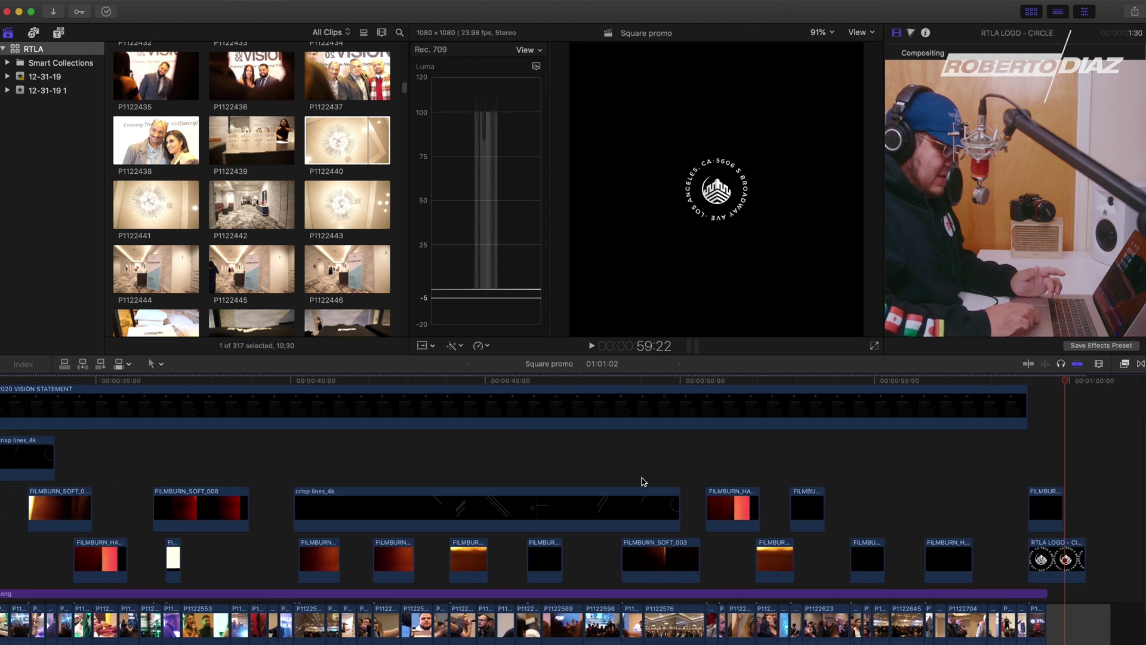
scroll(640, 478, "left", 3)
key("super+equal")
key("super+equal")
key("super+equal")
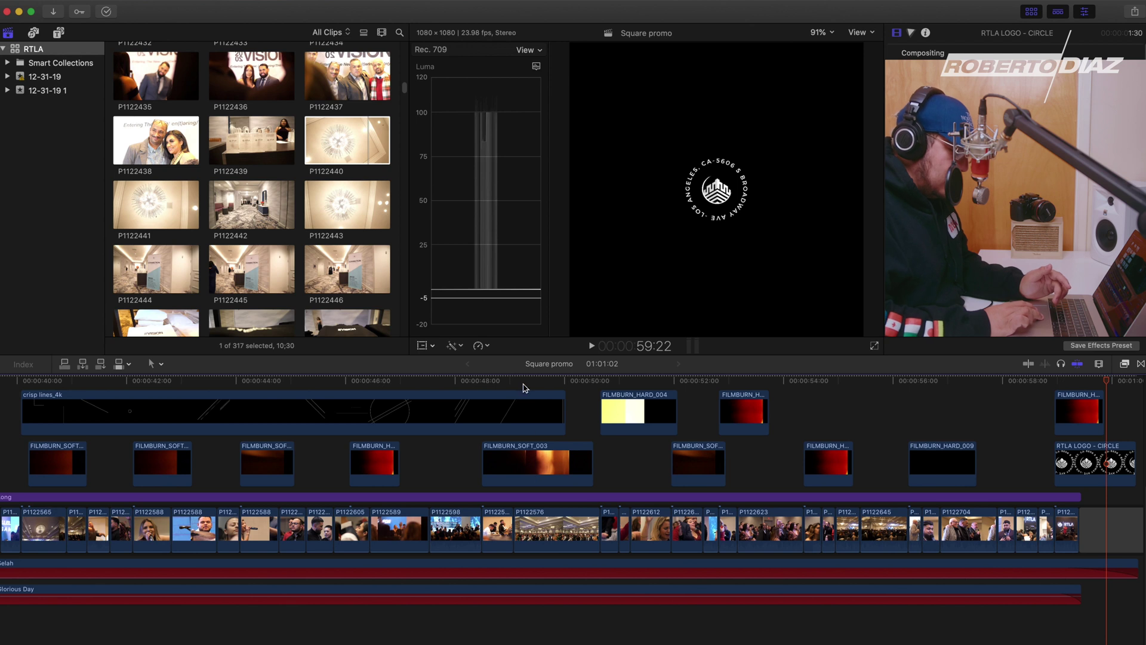
left_click(513, 386)
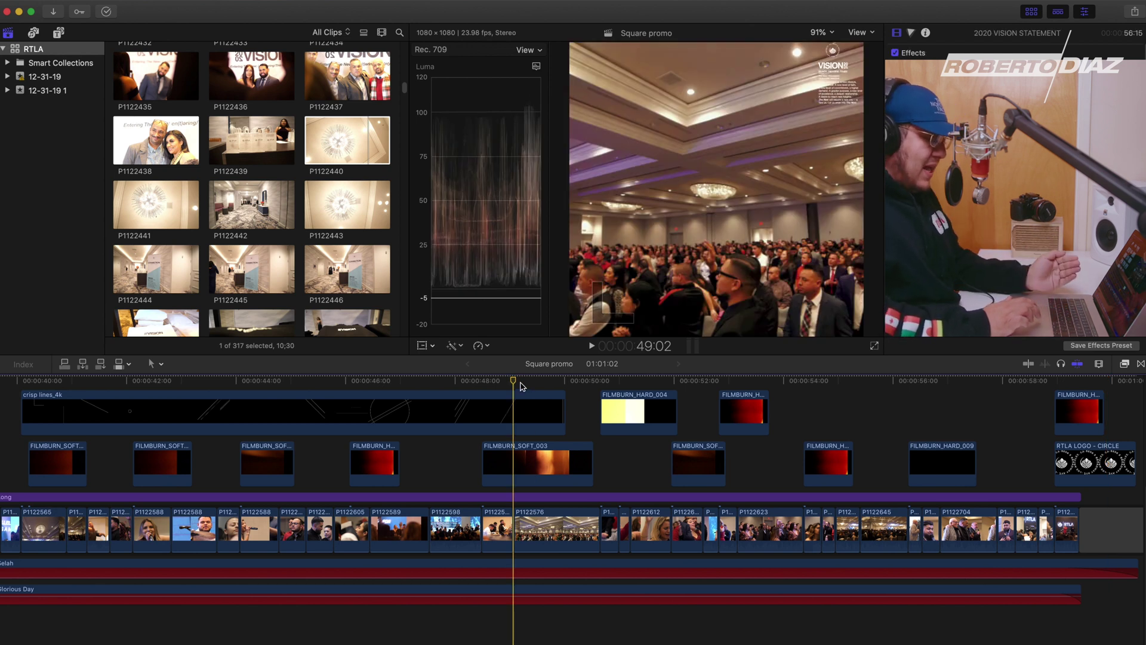
left_click(541, 383)
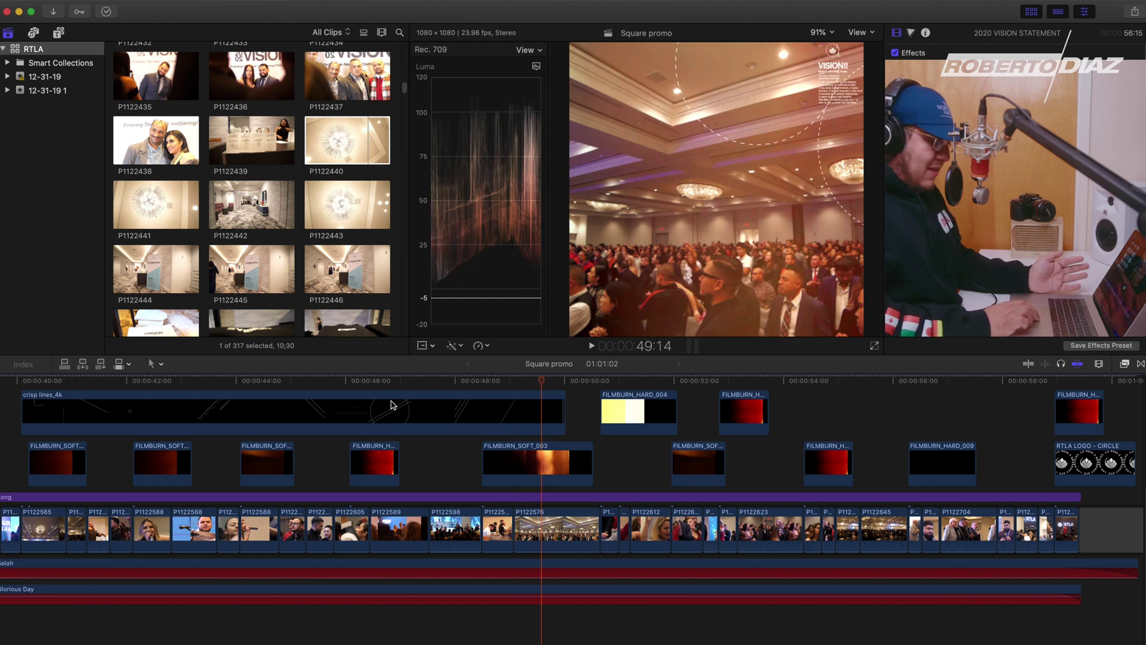
Compare the source clips around P1122459 to P1122476 with the clip order in the earlier part of the timeline.
scroll(395, 406, "left", 5)
scroll(353, 338, "down", 10)
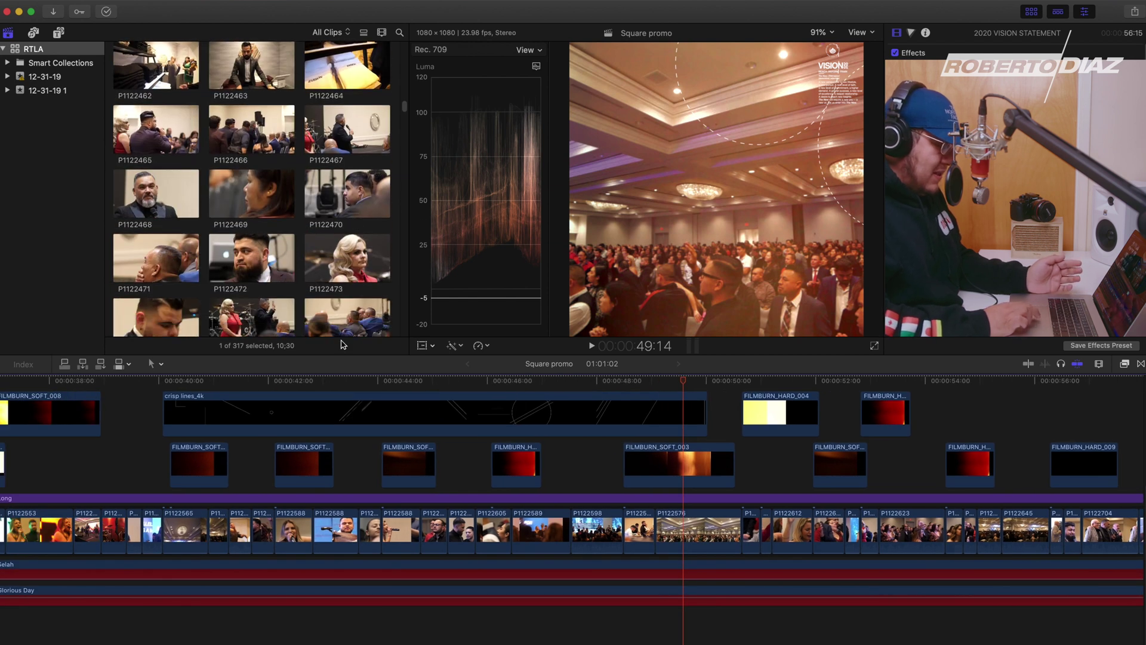
scroll(311, 246, "down", 10)
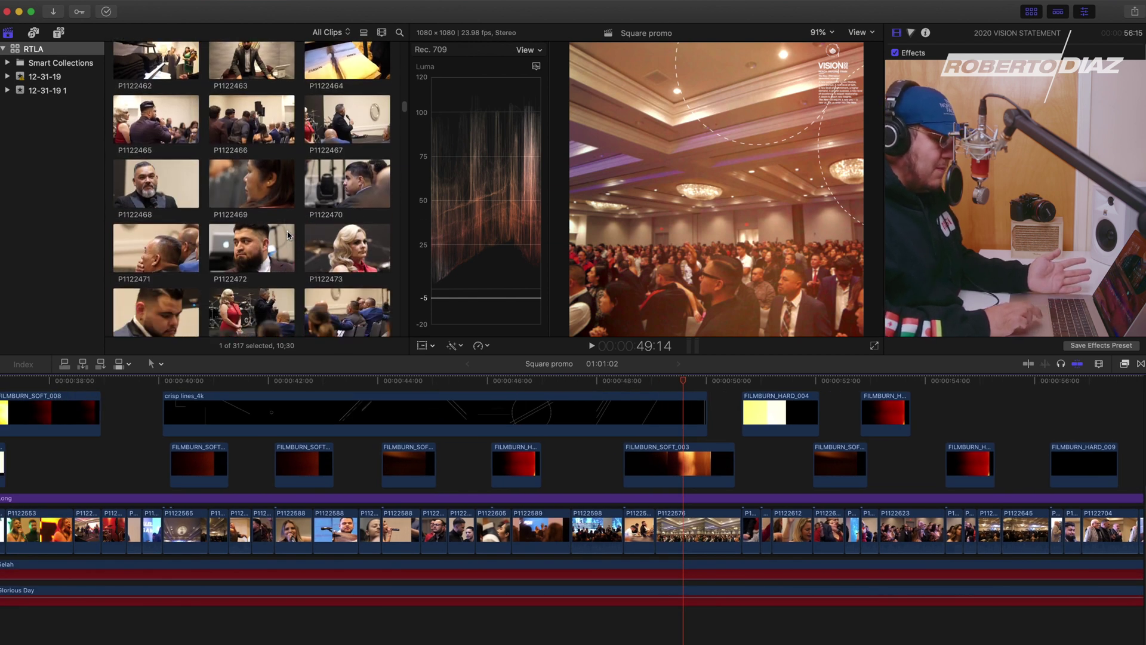
scroll(287, 235, "up", 10)
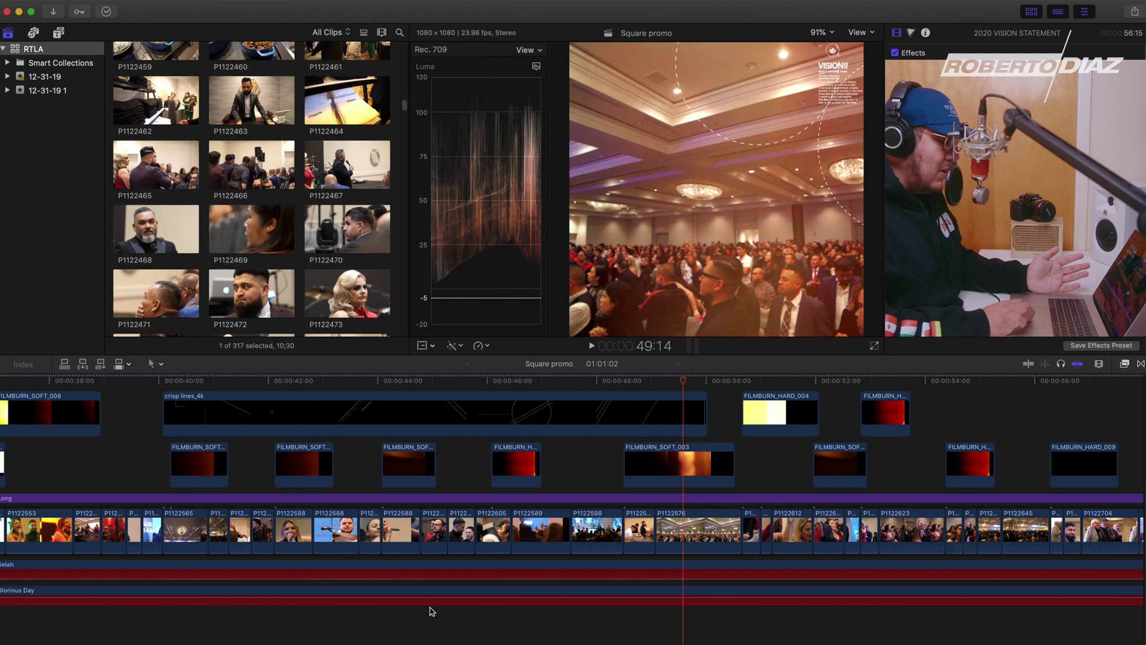
scroll(376, 583, "left", 15)
scroll(376, 579, "up", 3)
scroll(334, 298, "down", 10)
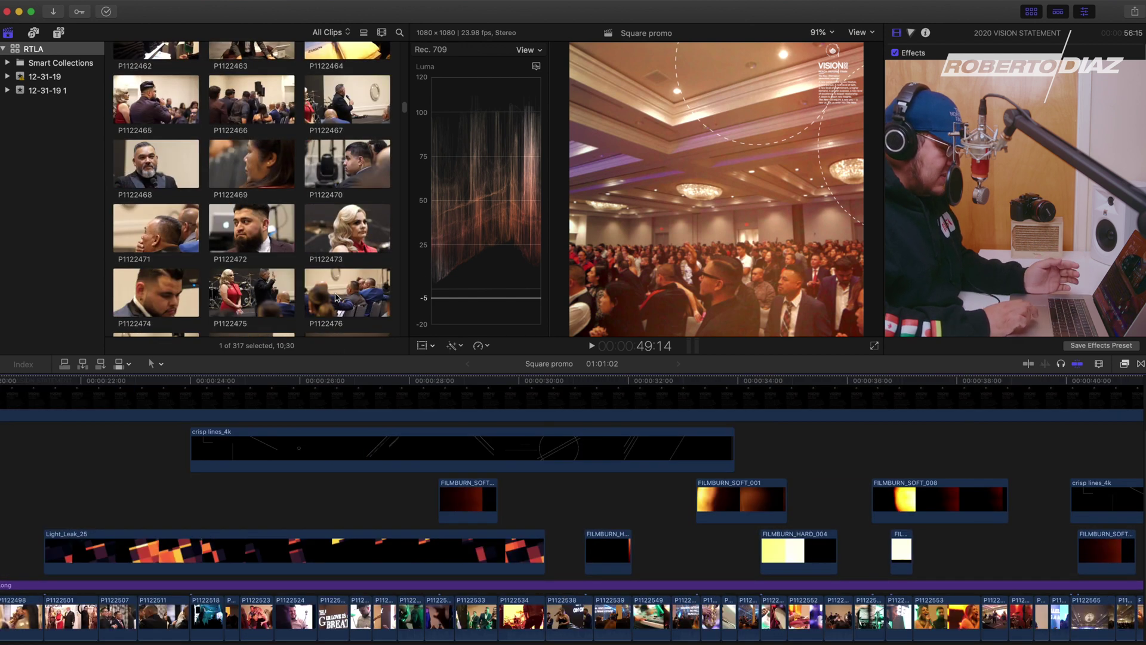
Delete everything in the Square promo timeline and return to the first source clips of Dec 29, 2019.
key("super+a")
key("Delete")
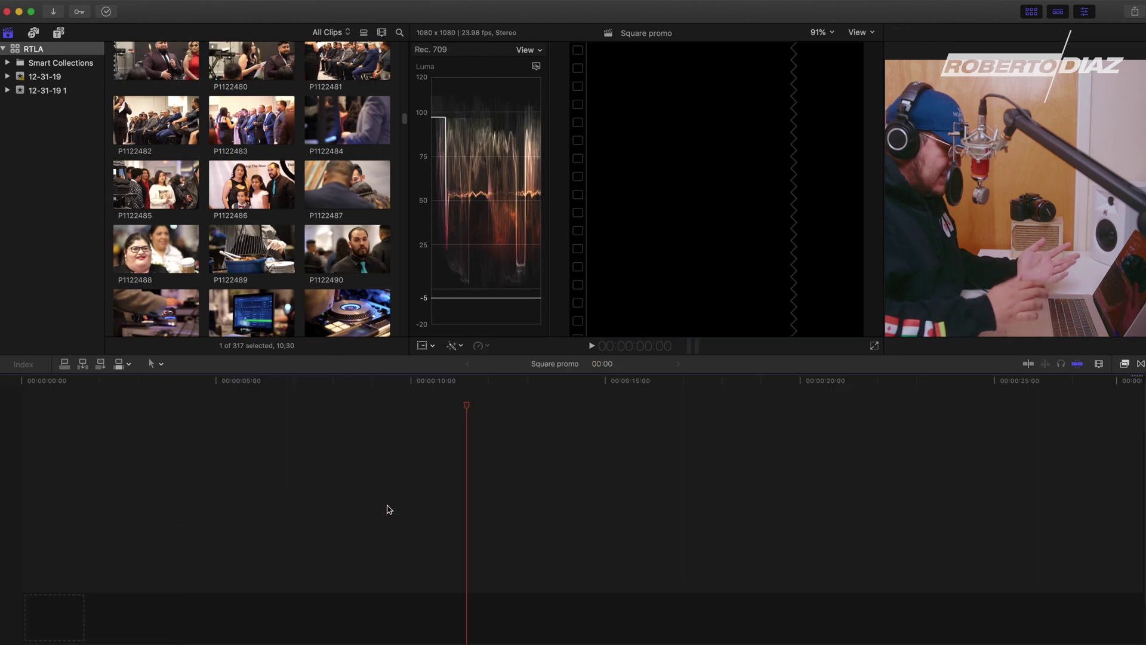
scroll(320, 312, "up", 15)
scroll(320, 312, "down", 10)
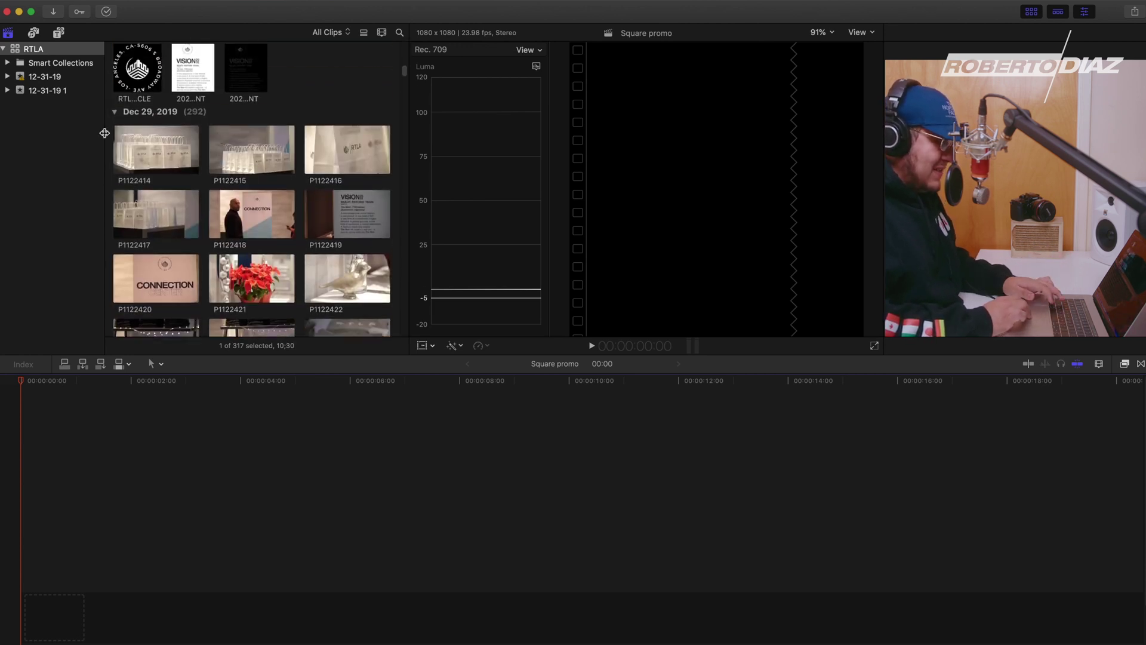
left_click(124, 145)
key("super+a")
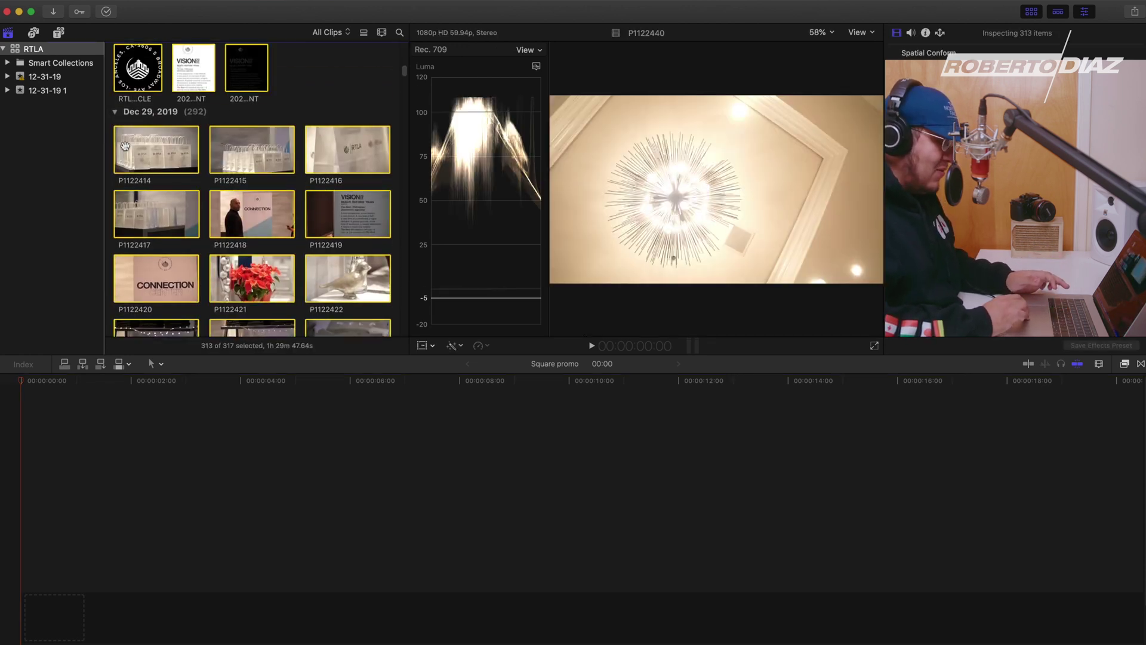
left_click(314, 122)
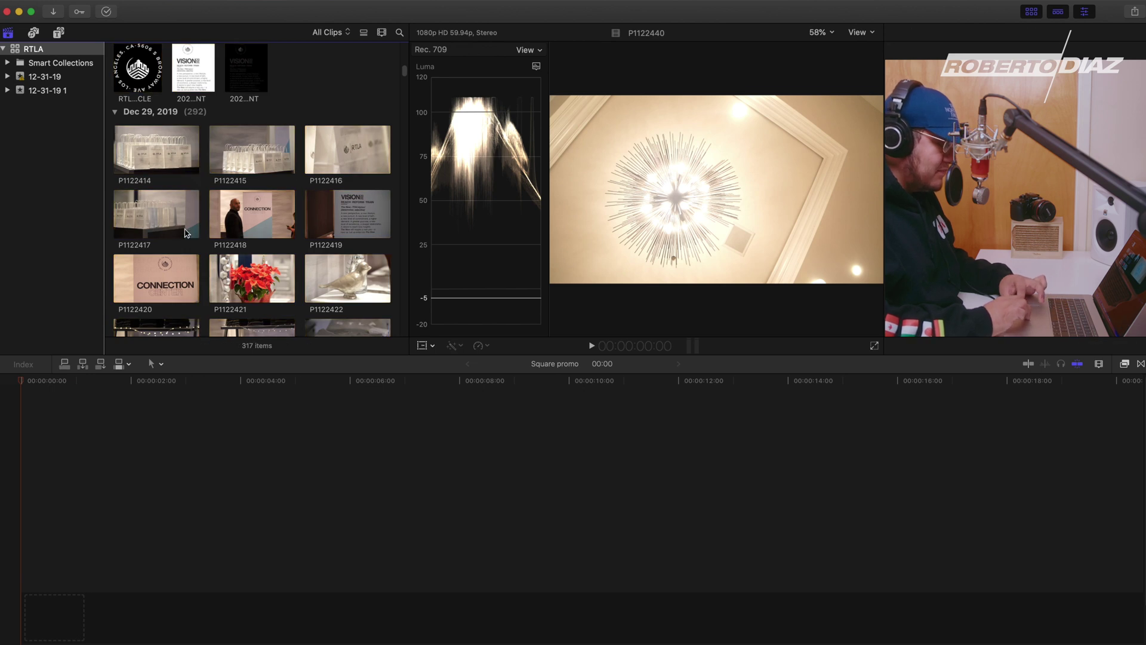
left_click_drag(320, 191, 215, 197)
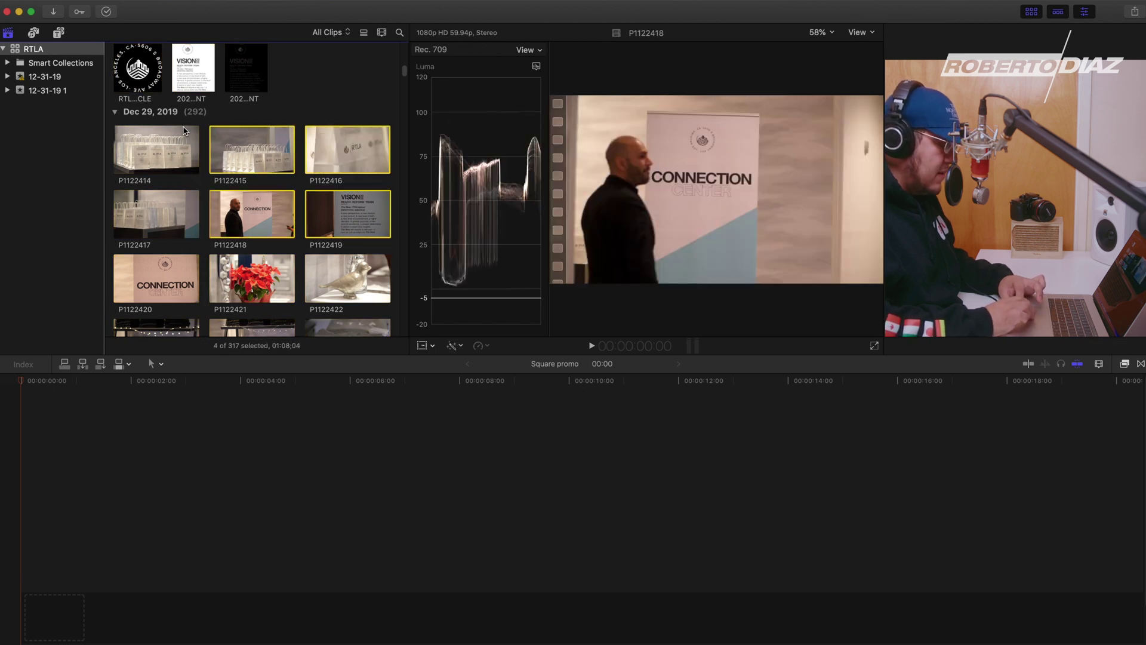
left_click(157, 116)
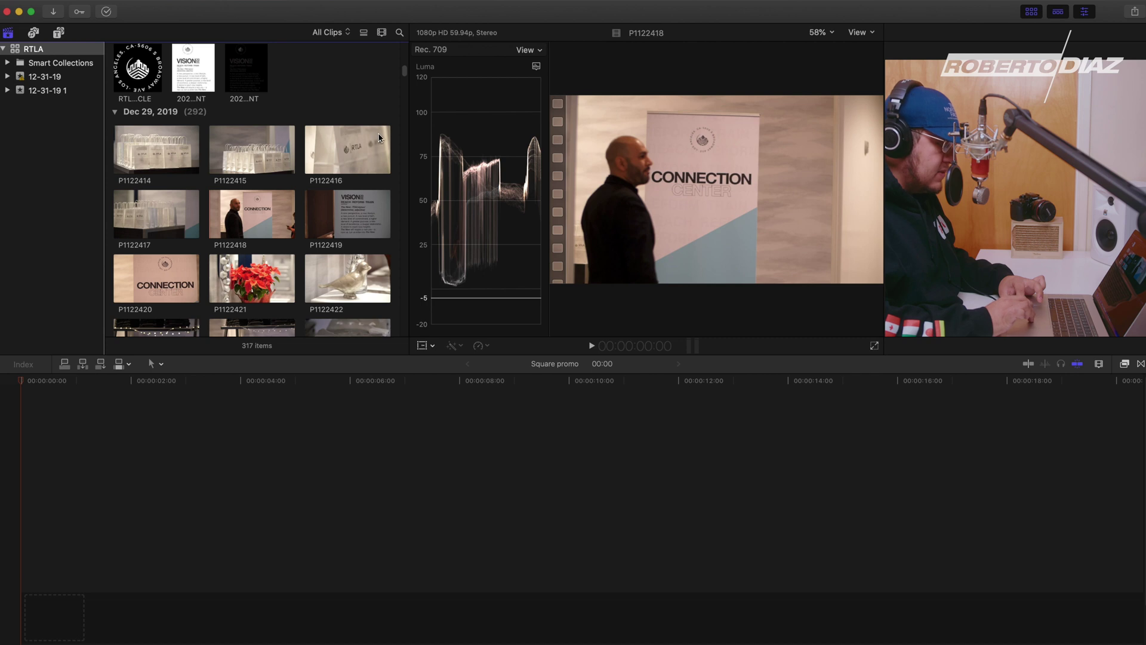
Browse the event's source clips down to P1122440 and return to the first clip, P1122414.
scroll(293, 275, "down", 10)
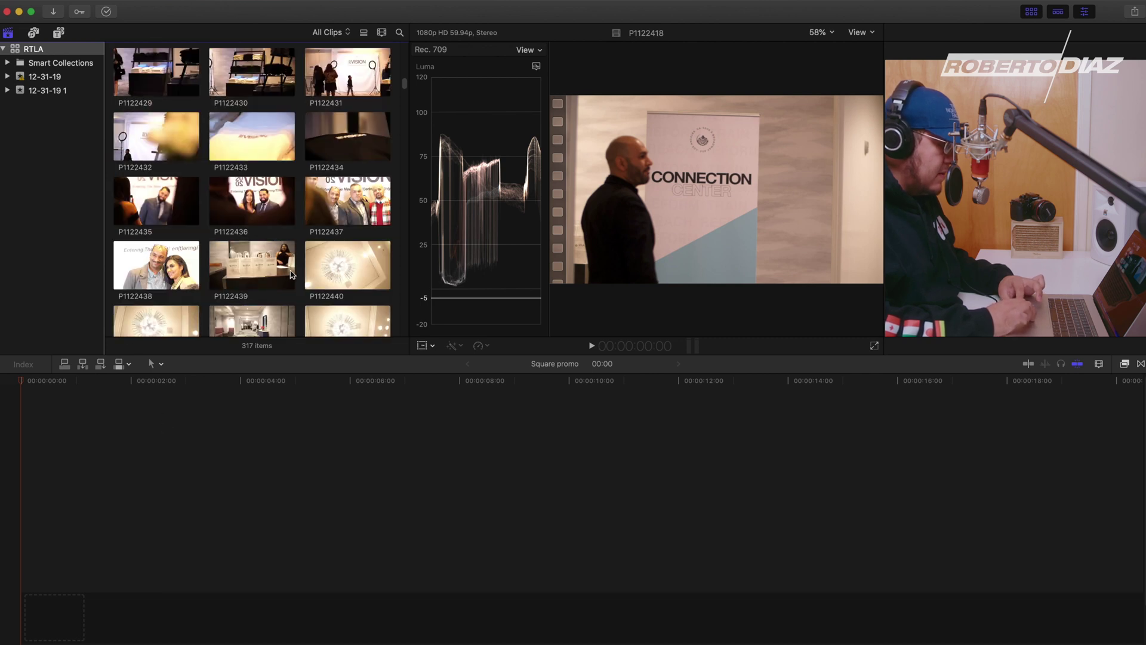
scroll(298, 279, "up", 10)
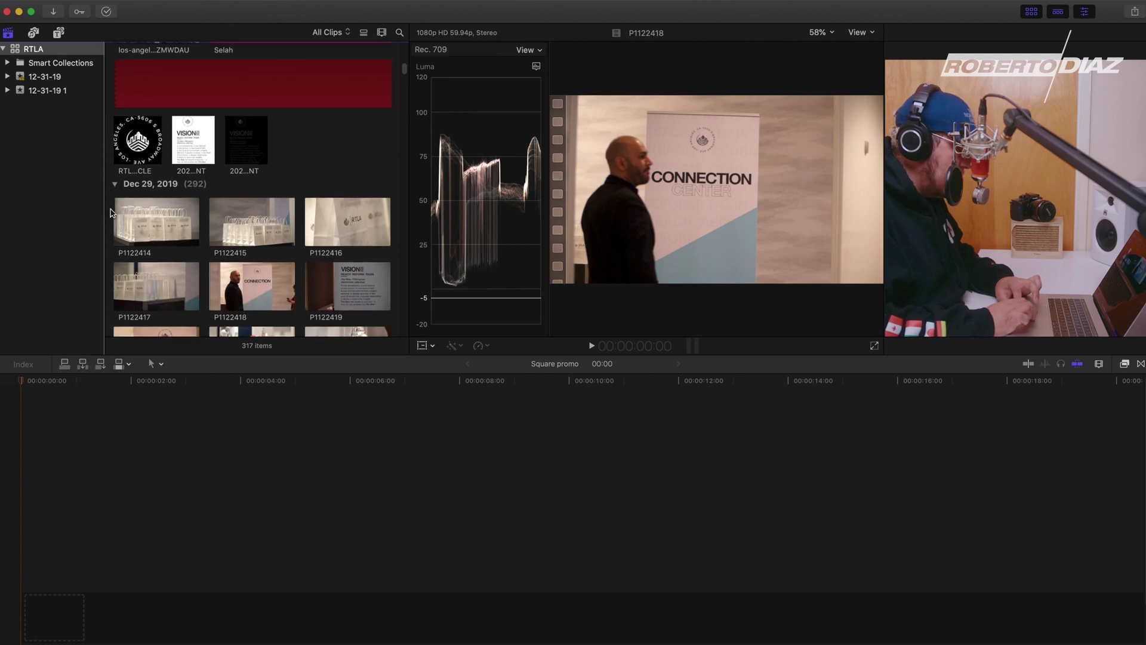
Select all source clips of Dec 29, 2019, starting with P1122414, and add them to the empty Square promo timeline.
left_click_drag(142, 222, 174, 222)
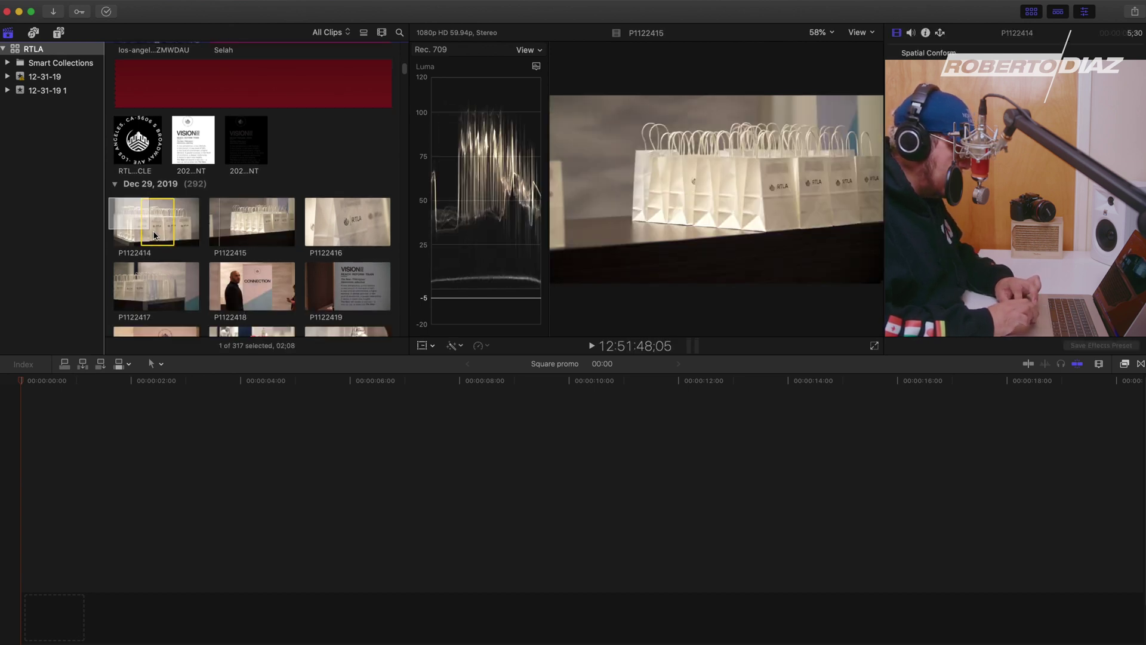
left_click_drag(242, 272, 351, 340)
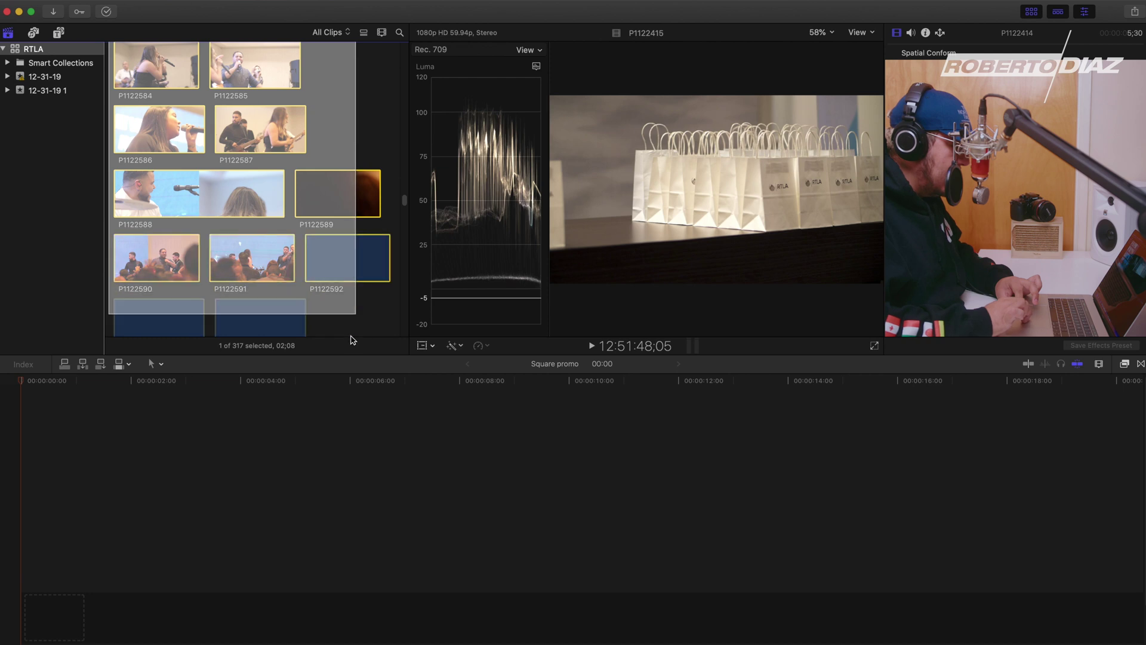
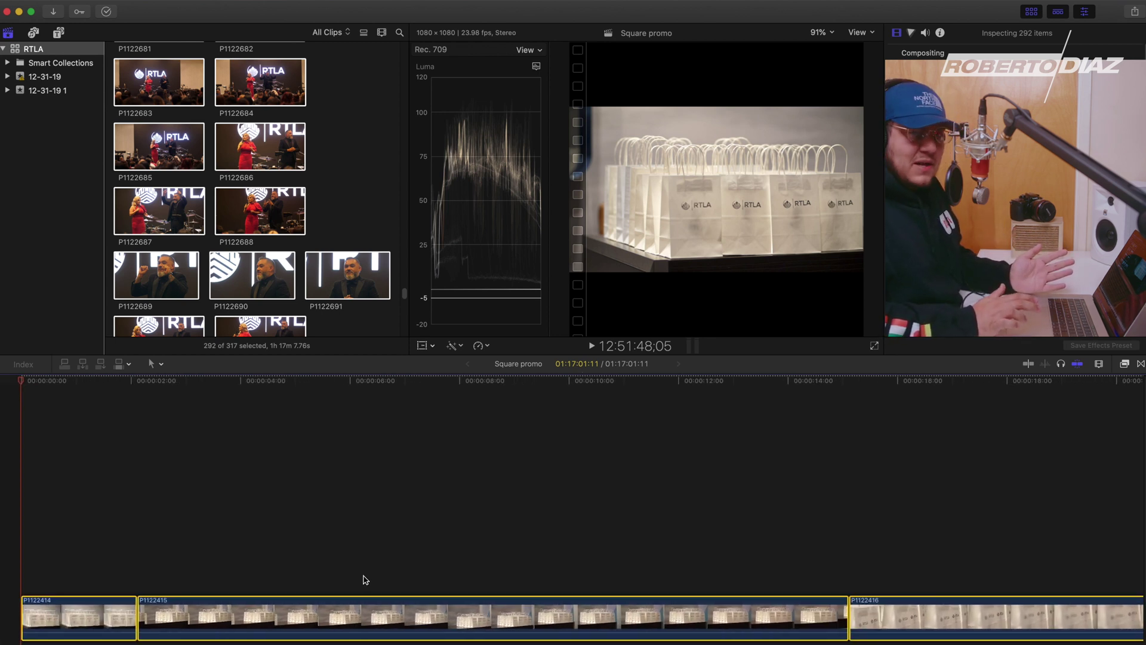
scroll(284, 549, "right", 3)
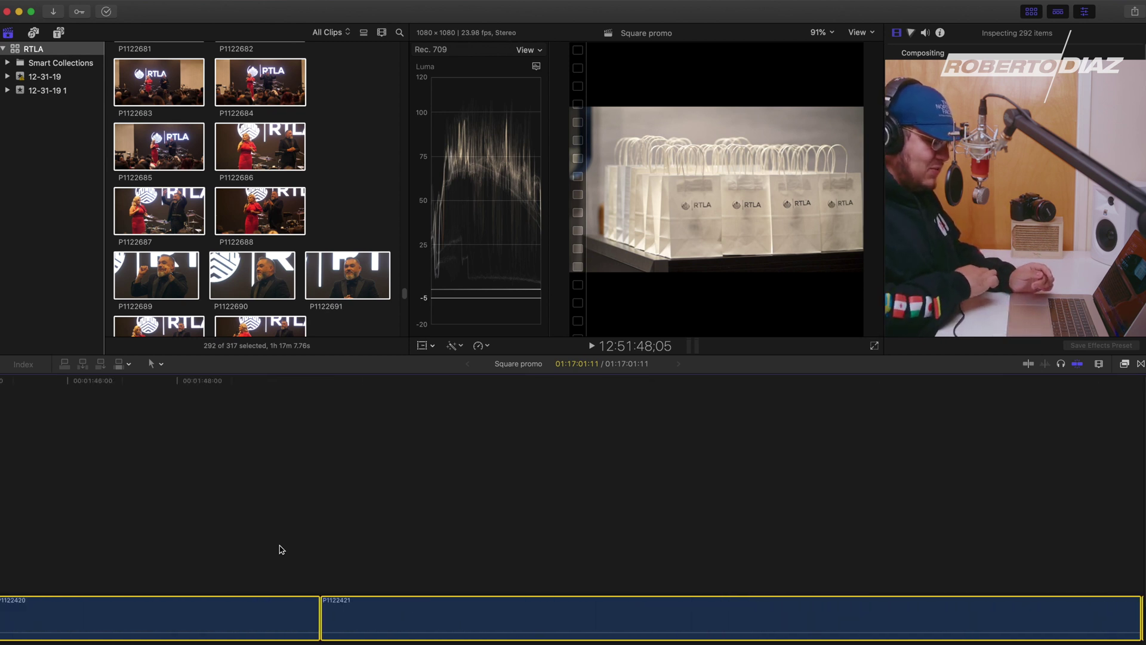
scroll(282, 550, "left", 10)
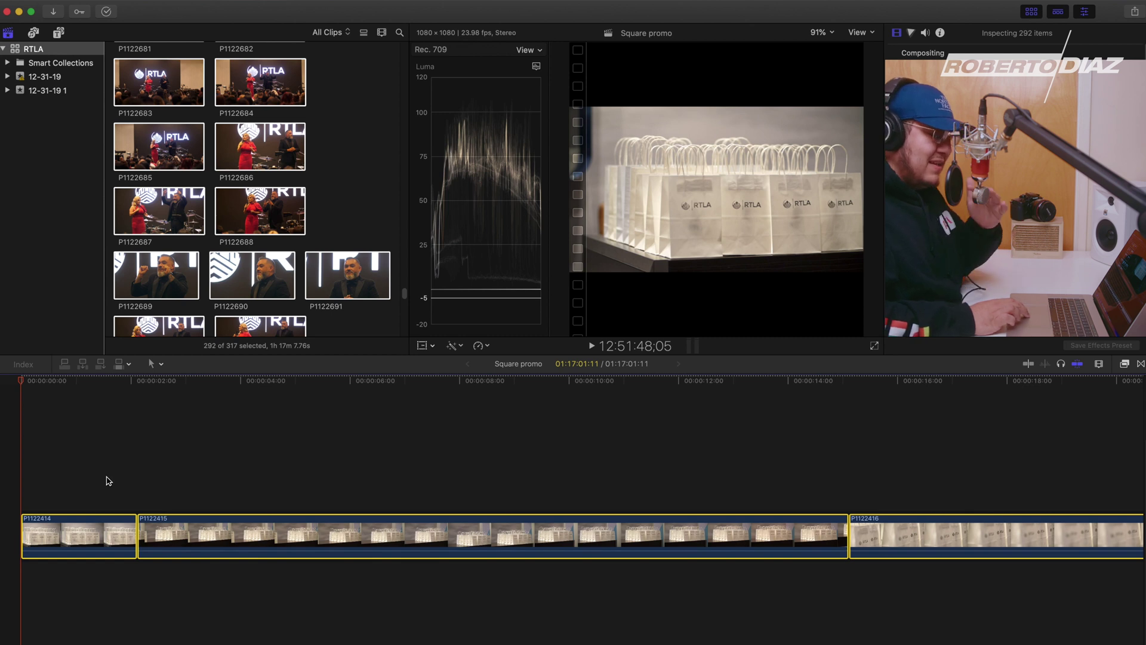
Delete clip P1122415, the second shot of the gift bags, from the timeline.
left_click(89, 481)
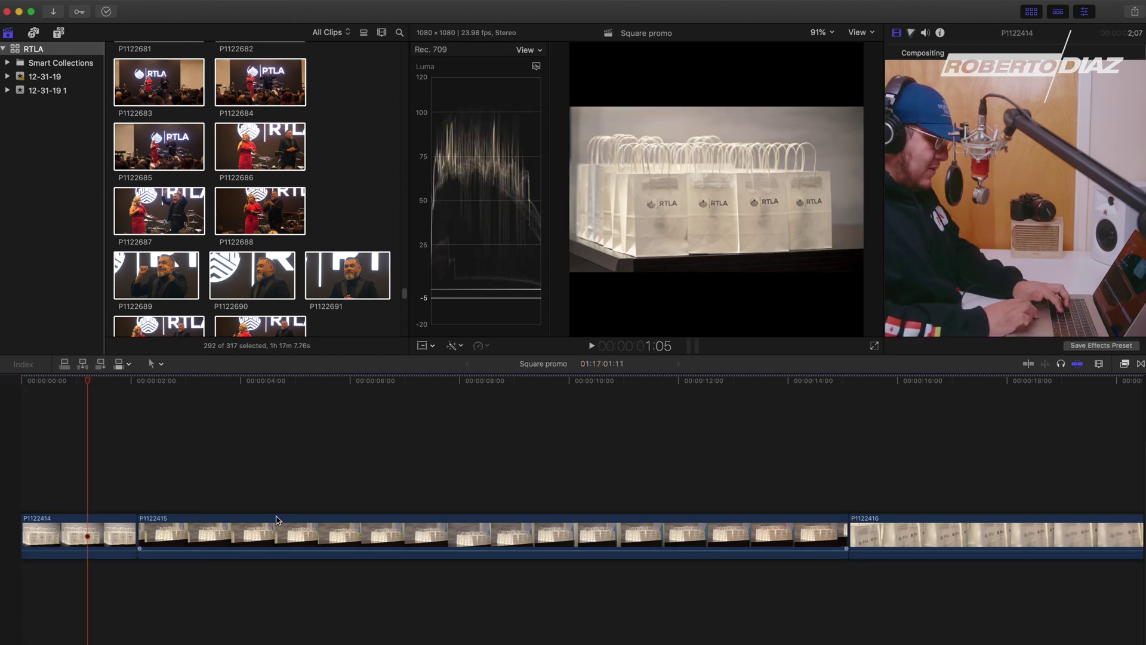
key("b")
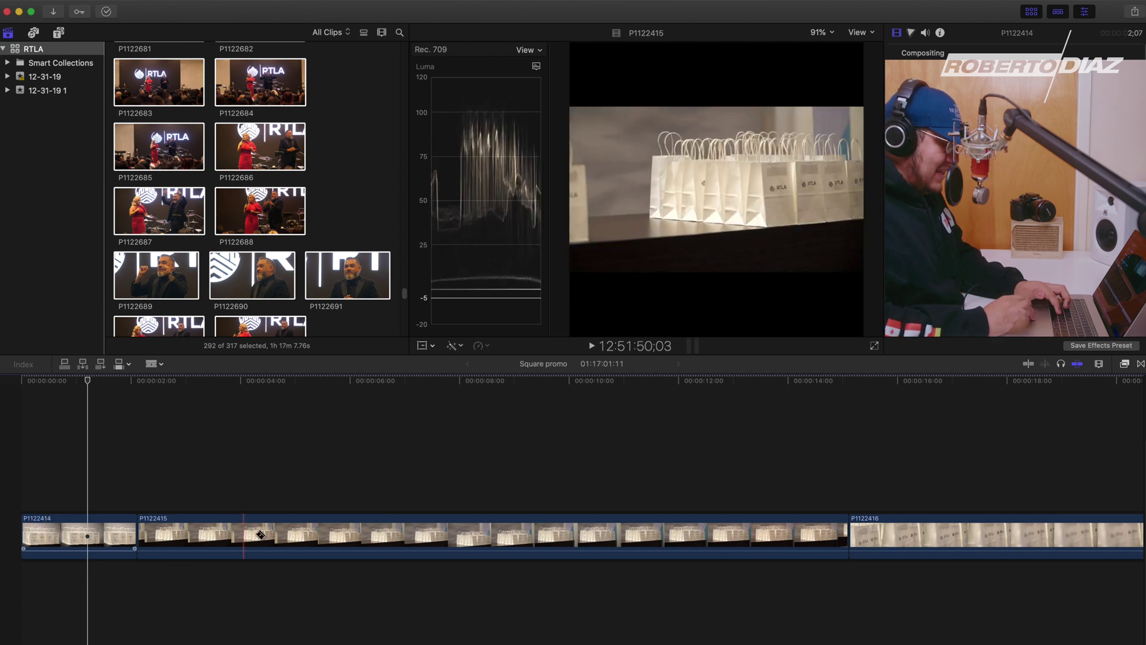
key("a")
left_click(341, 533)
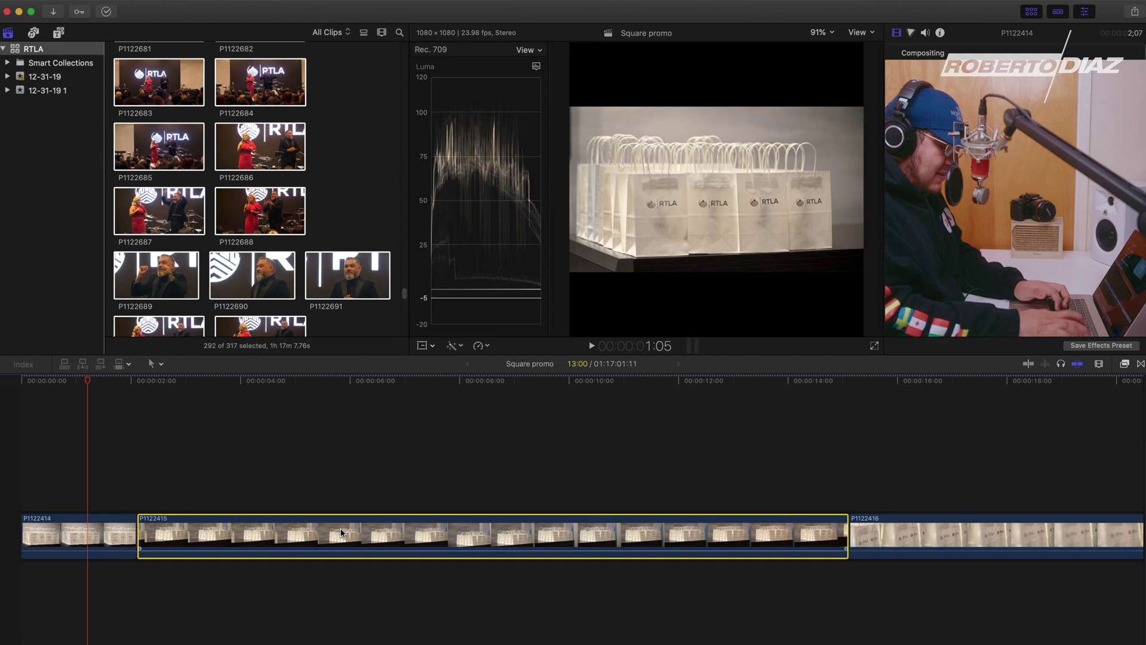
key("Delete")
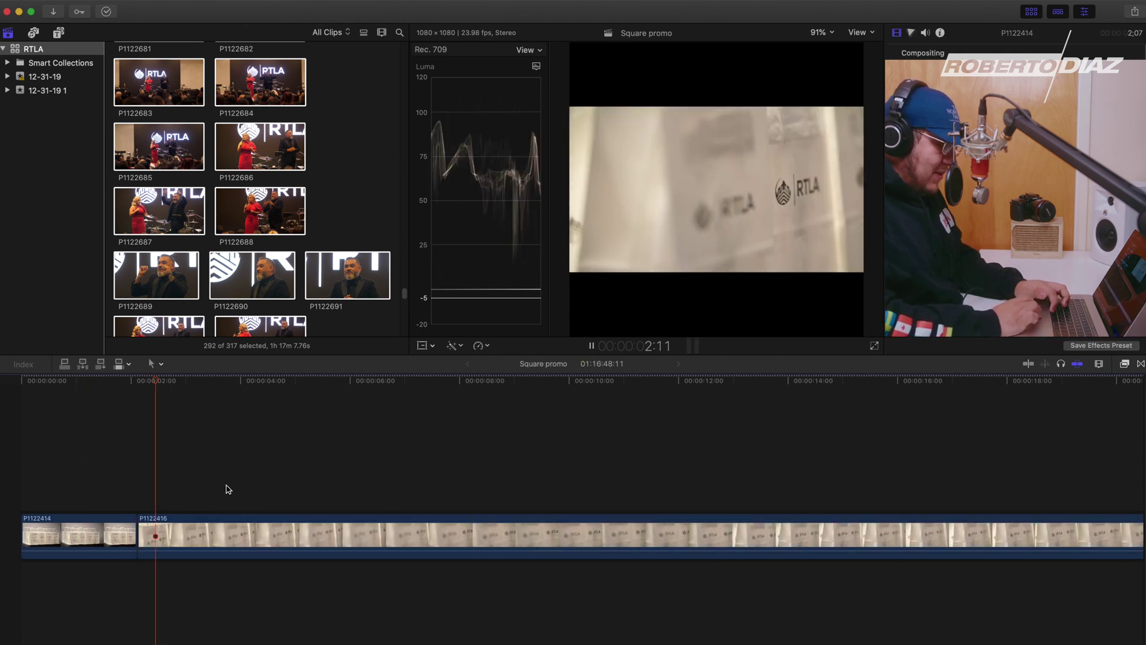
Cut P1122416 about one second after its start and delete the rest of the clip.
left_click(223, 486)
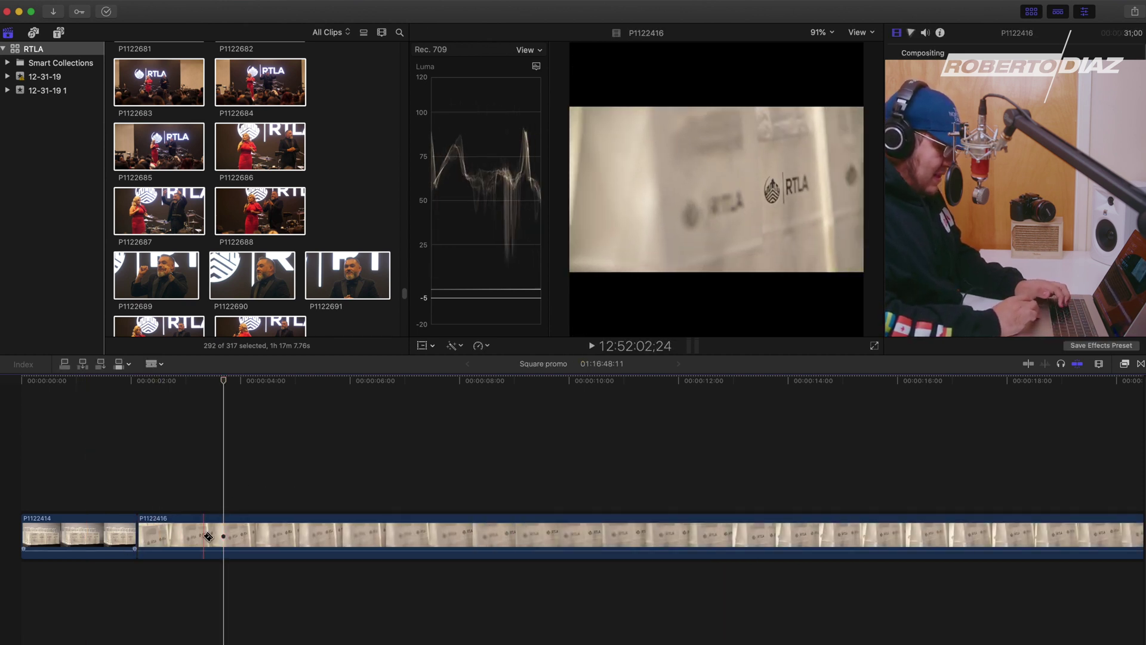
left_click(137, 495)
key("r")
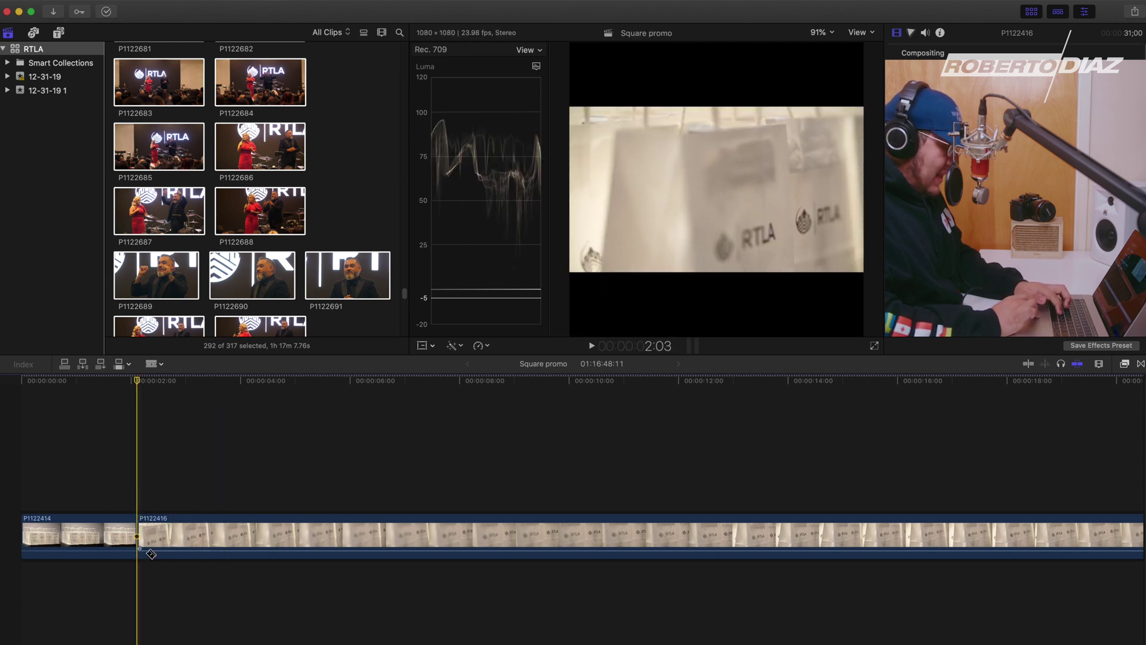
left_click(196, 540)
key("a")
left_click(294, 539)
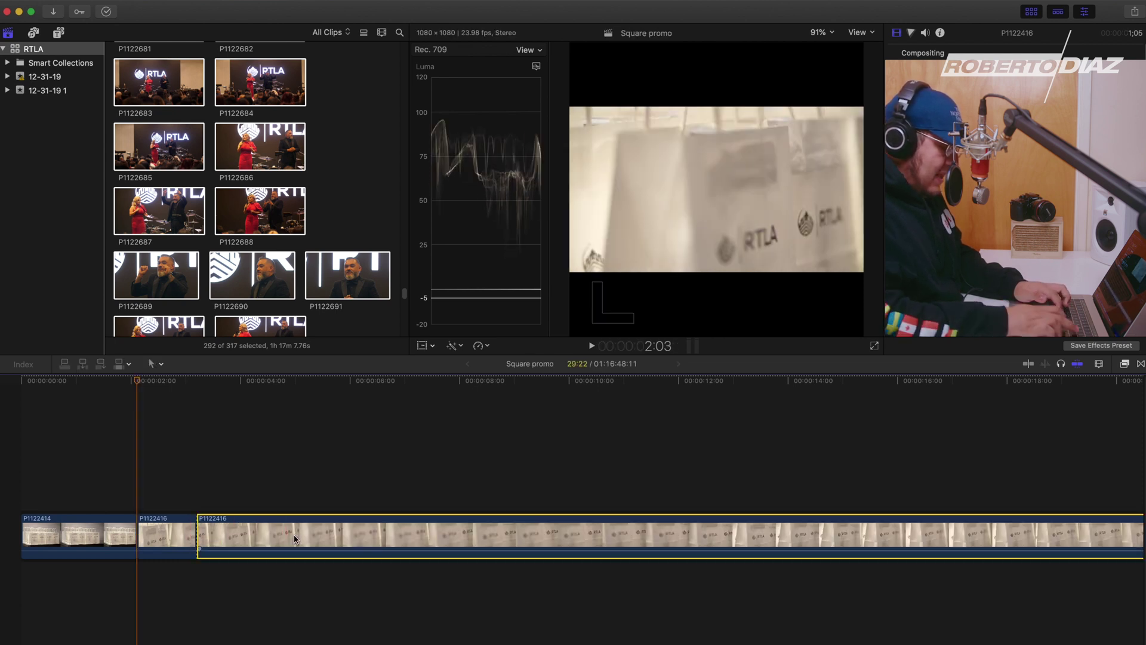
key("Delete")
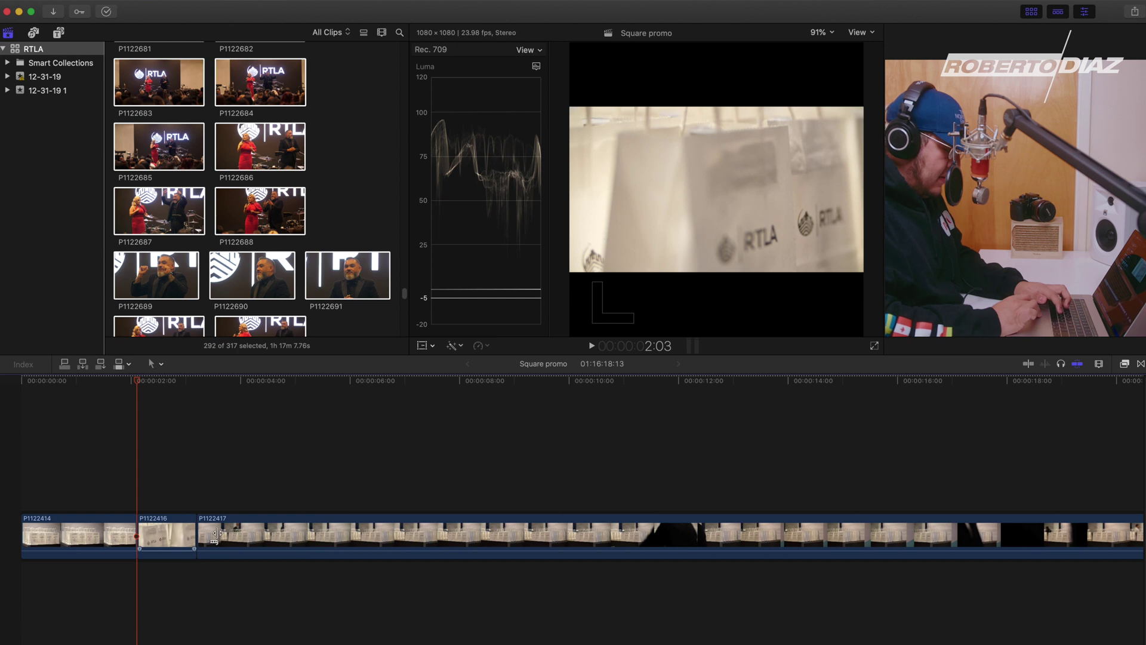
Cut P1122417 a little over one second after its start and delete its remaining part.
key("b")
left_click(267, 537)
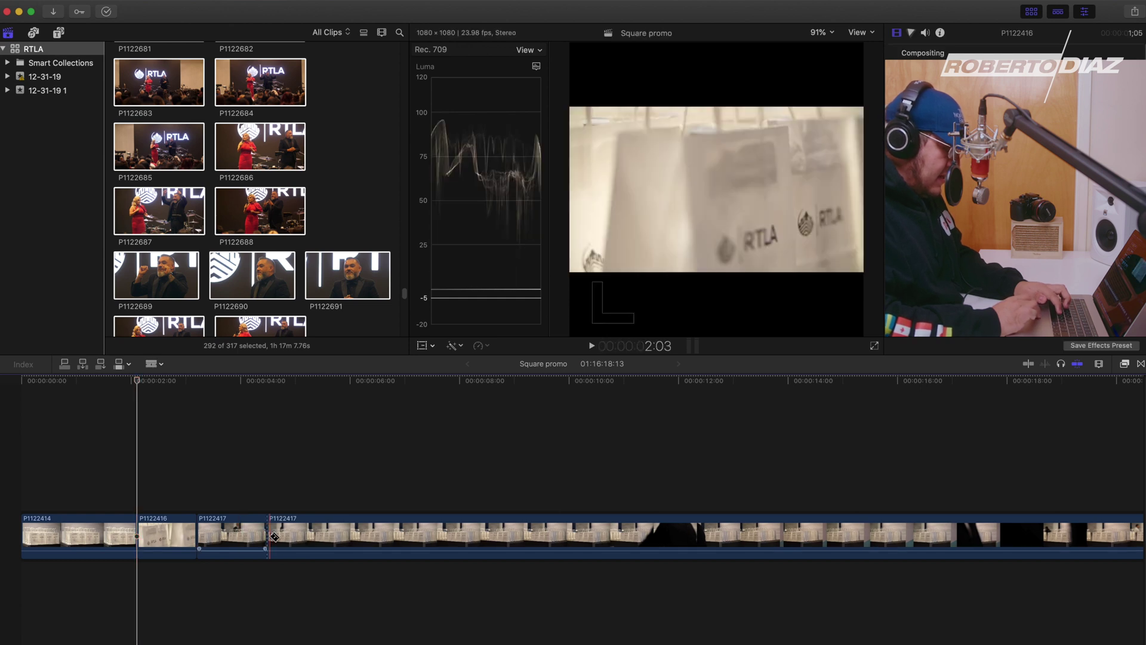
key("a")
left_click(357, 539)
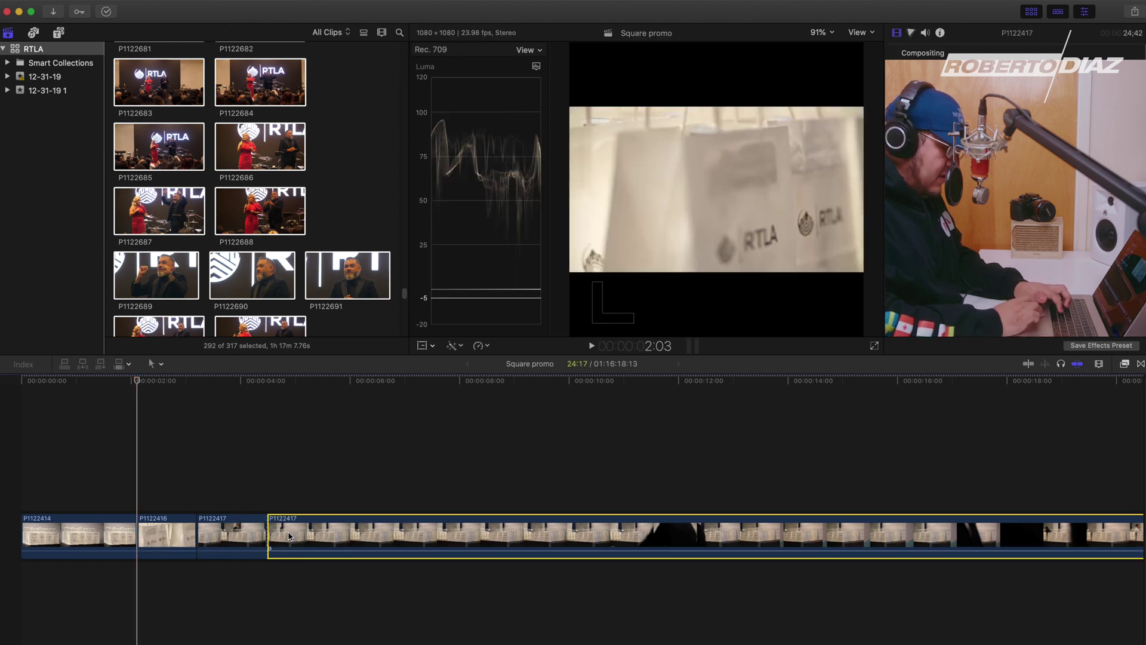
key("Delete")
Delete clips P1122418 and P1122419 from the timeline so that P1122420 follows P1122417.
key("r")
key("super+4")
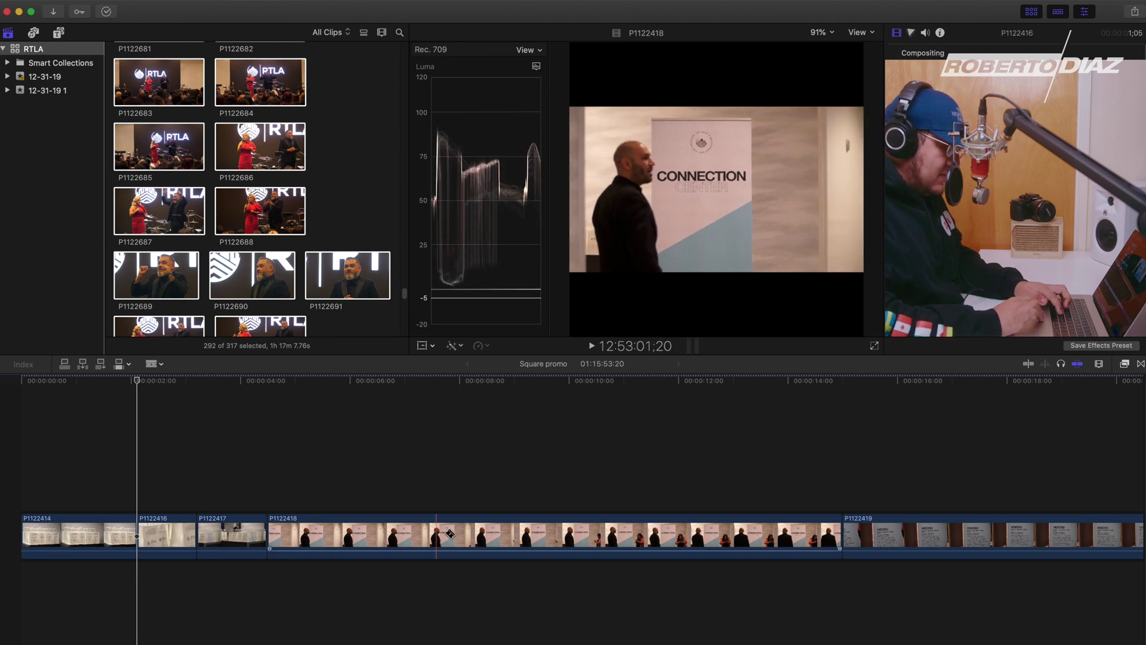
key("a")
left_click(727, 530)
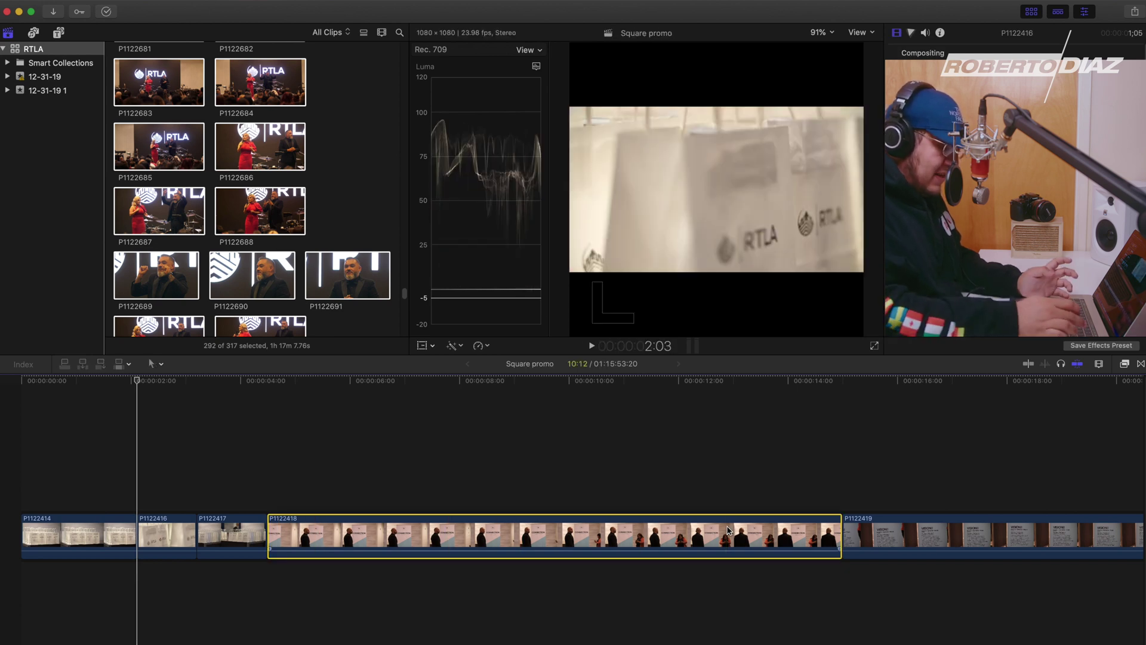
key("Delete")
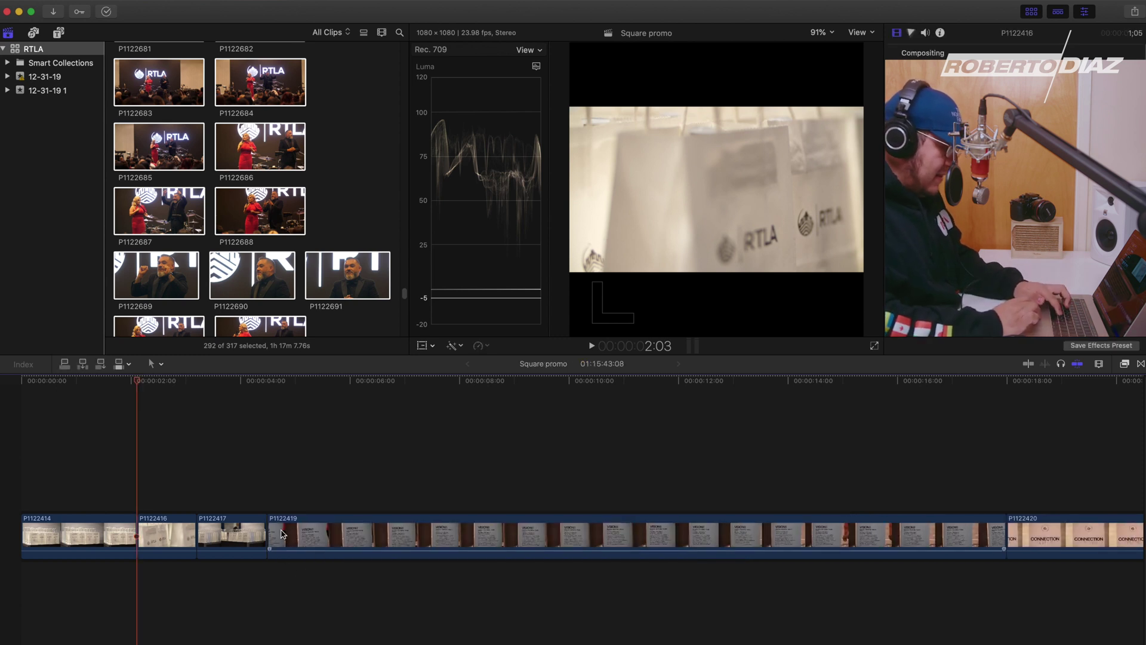
left_click(284, 533)
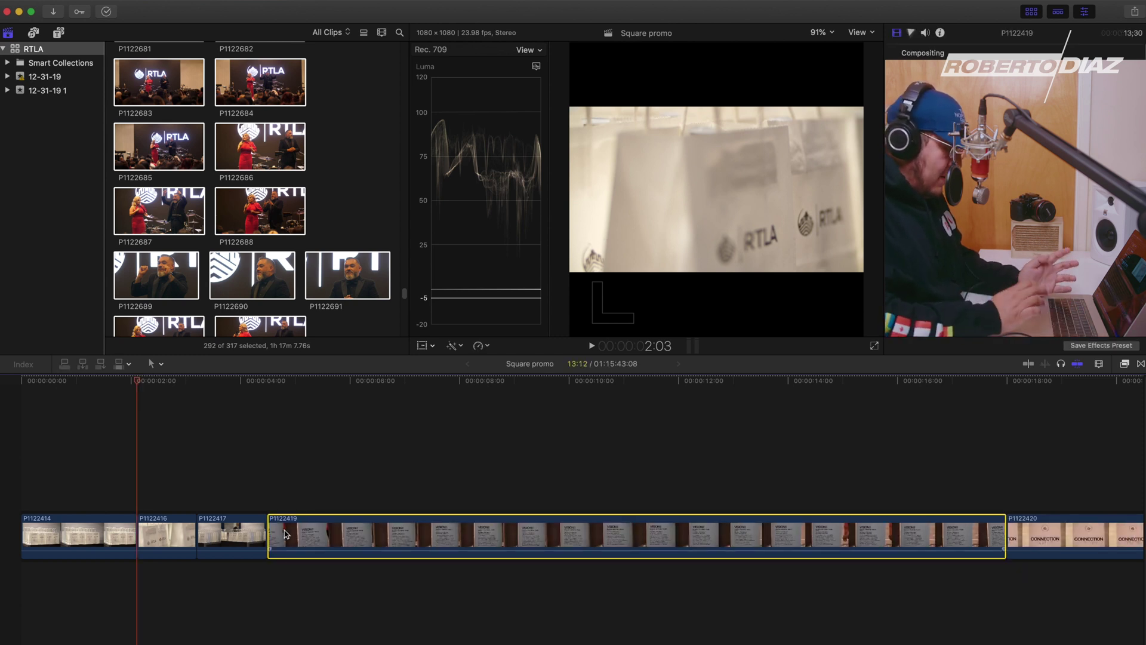
key("Delete")
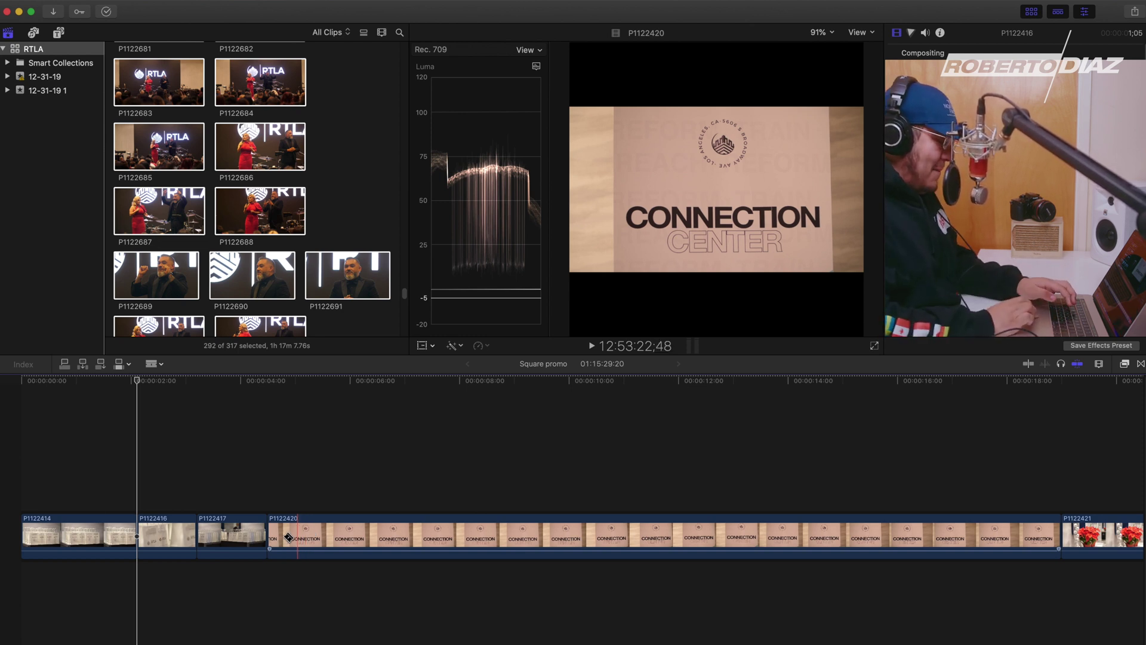
Delete clip P1122420, the close-up of the Connection Center sign, from the timeline.
scroll(601, 526, "right", 3)
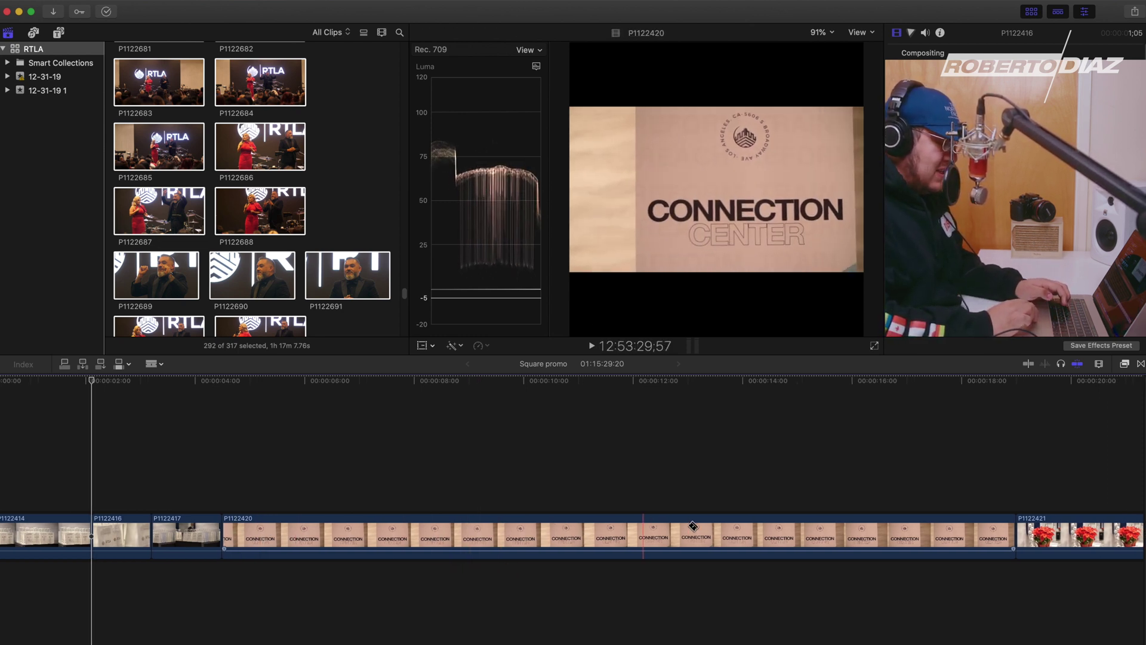
scroll(601, 526, "left", 3)
key("super+alt+s")
key("space")
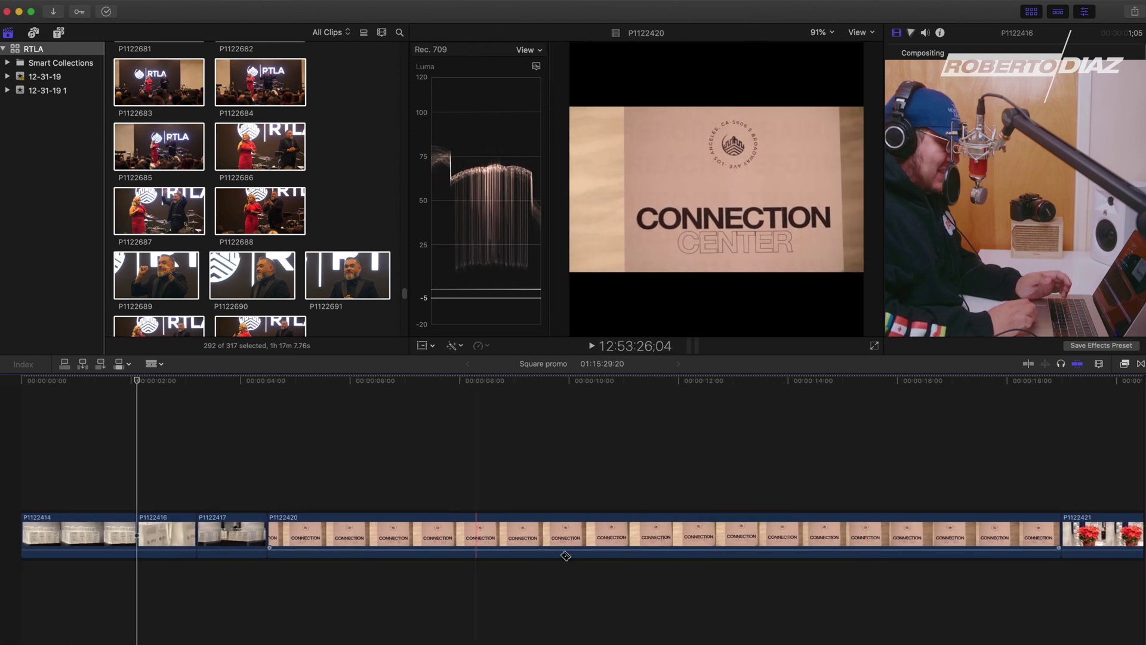
left_click(420, 540)
key("BackSpace")
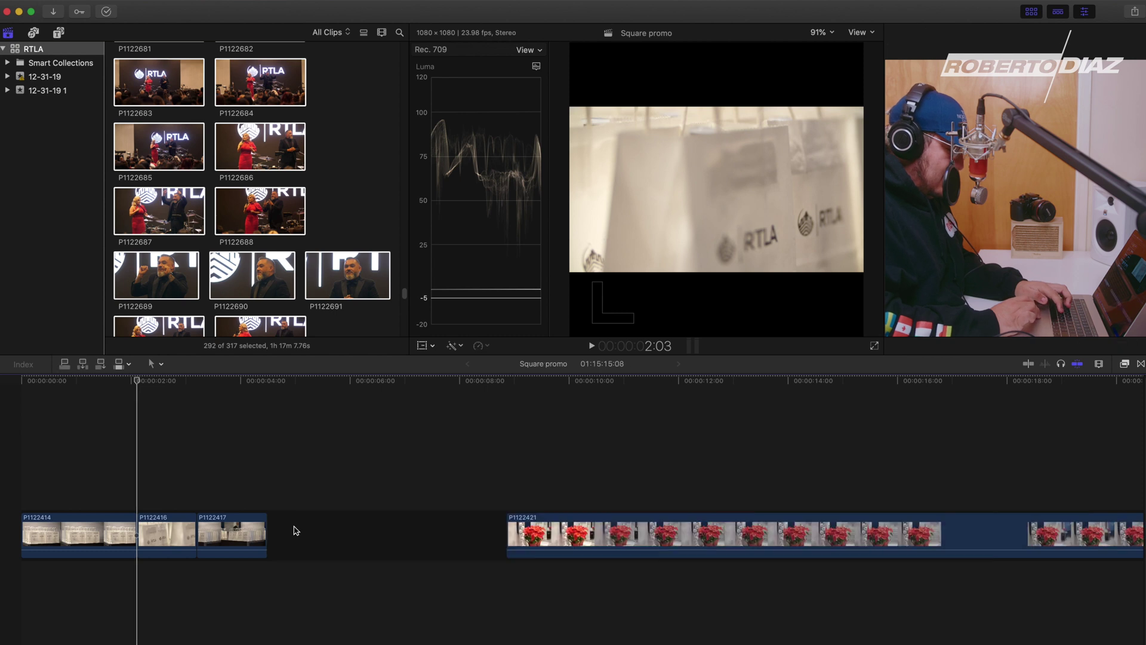
Delete the poinsettia clip P1122421 and the bird figurine clip P1122422 from the timeline.
left_click(542, 532)
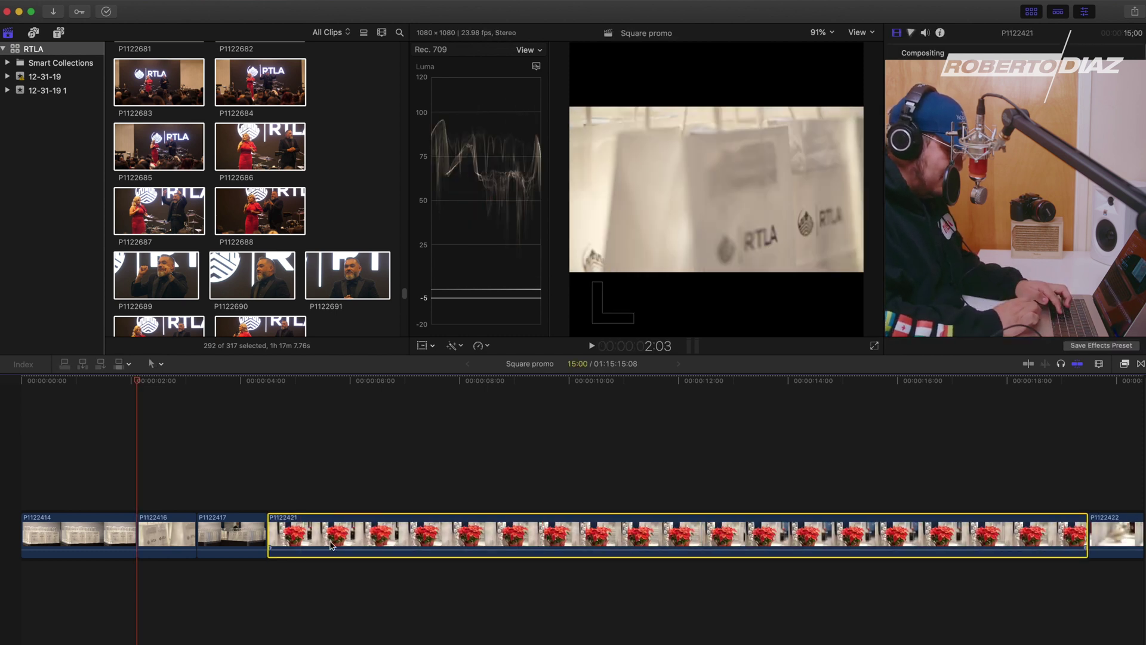
key("BackSpace")
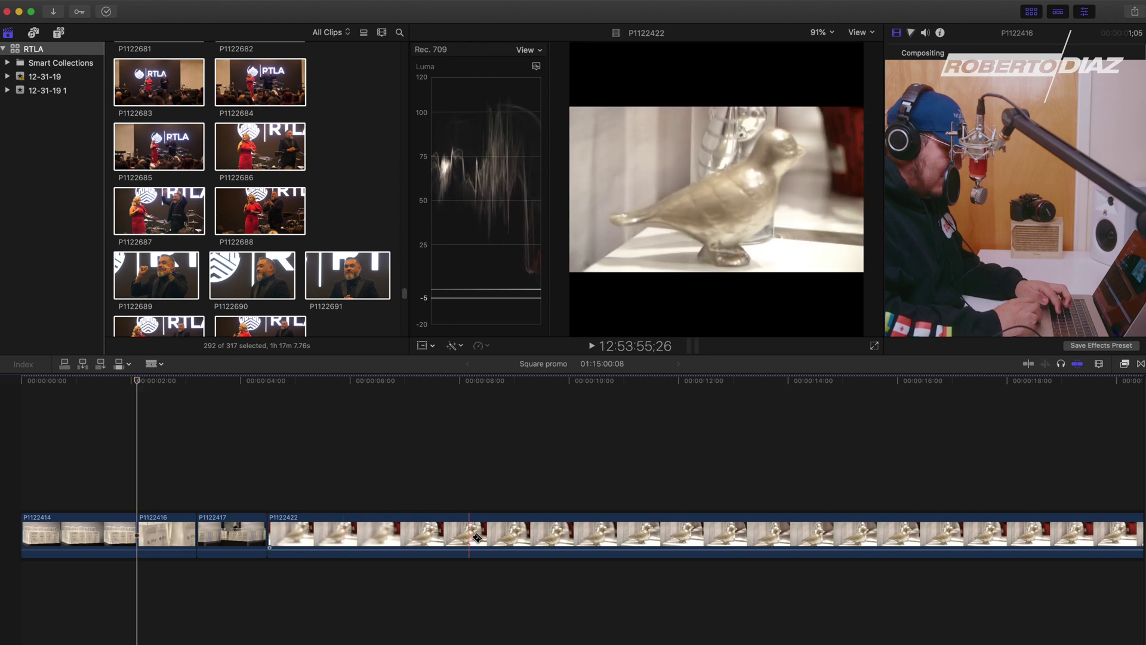
left_click(493, 540)
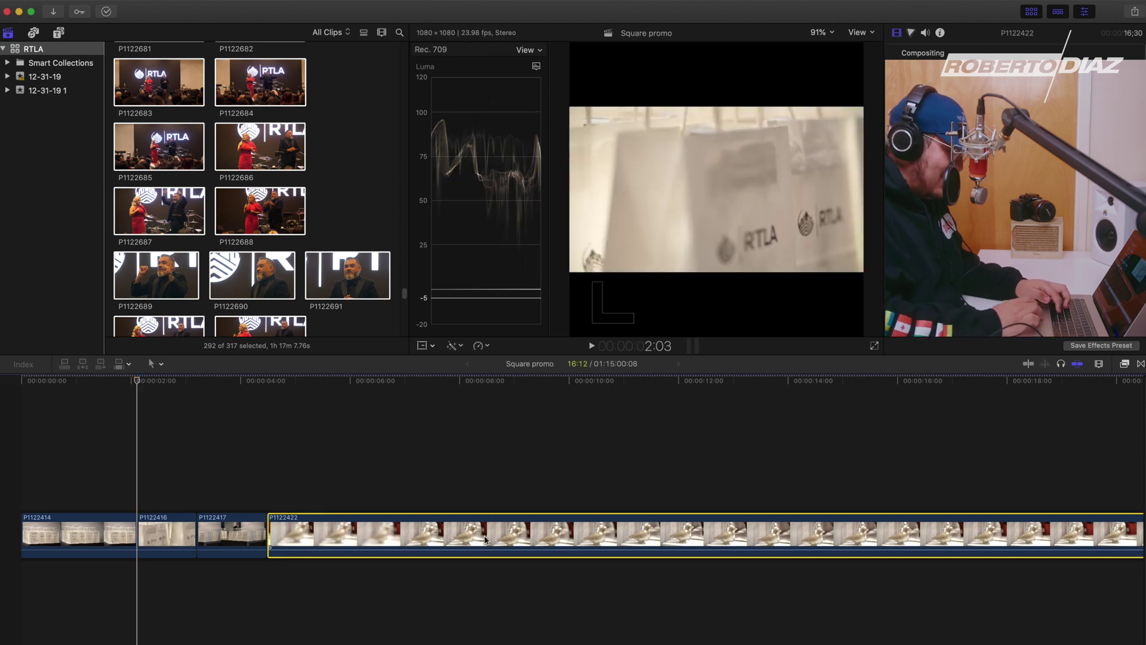
key("BackSpace")
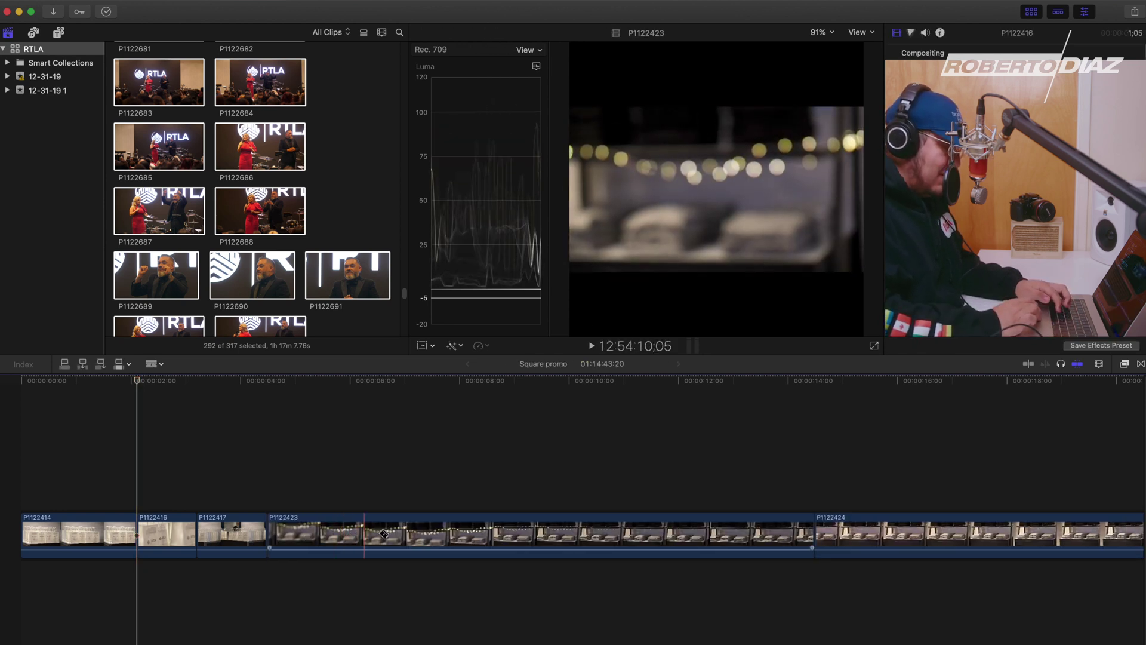
Cut P1122423 about one second before its end and delete everything before the cut.
scroll(400, 533, "right", 10)
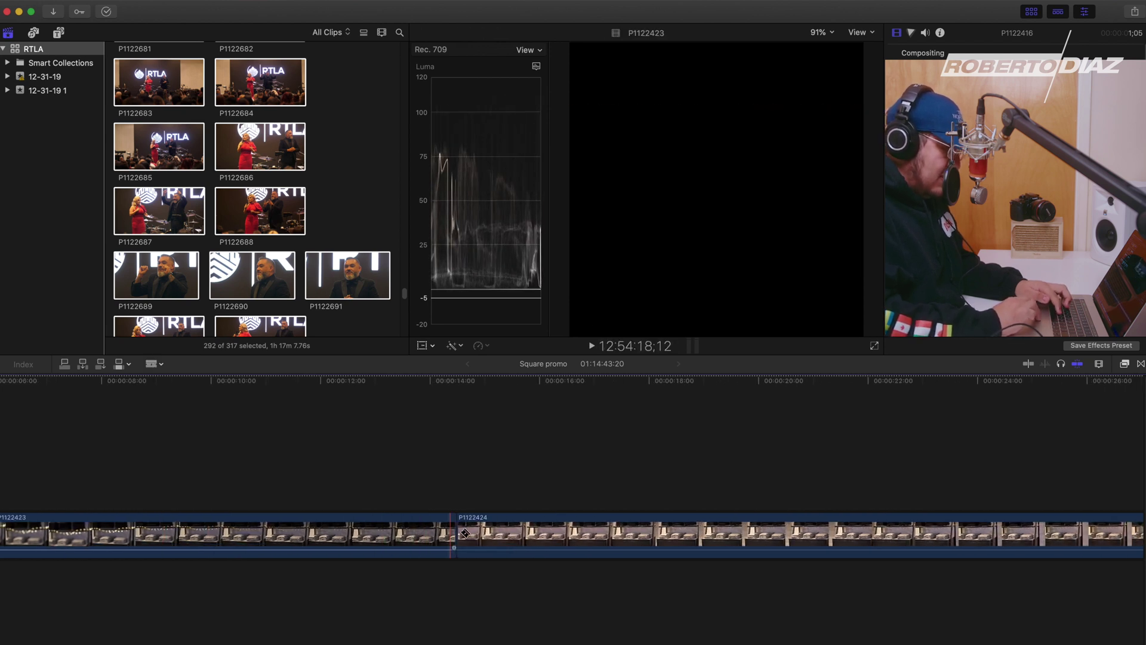
key("a")
left_click(400, 533)
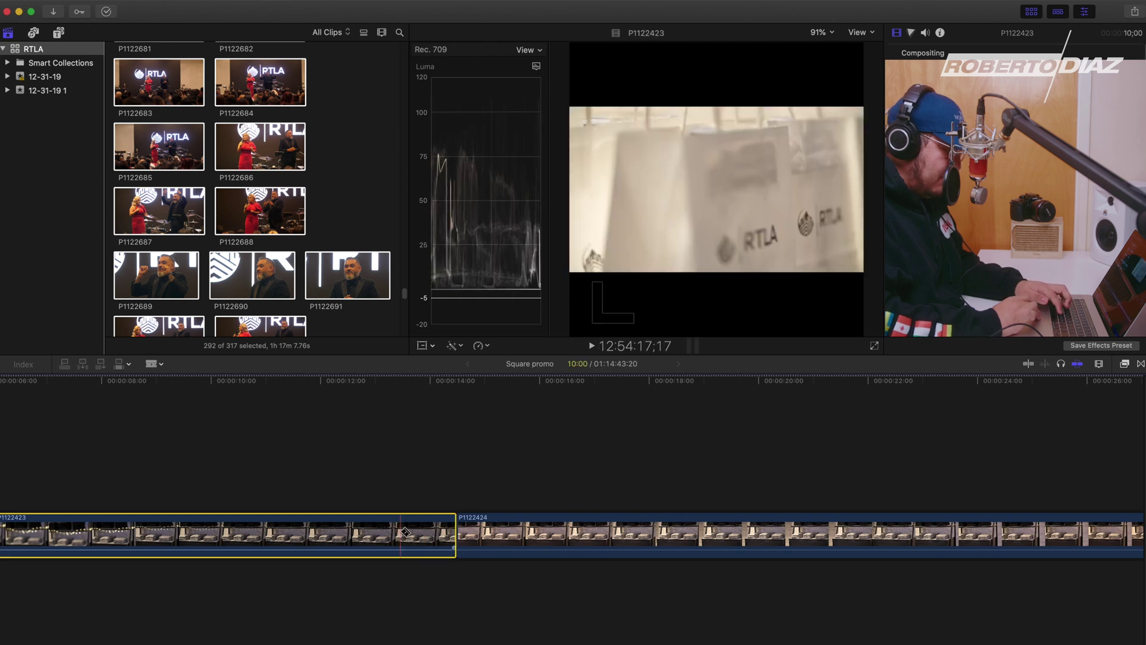
key("Delete")
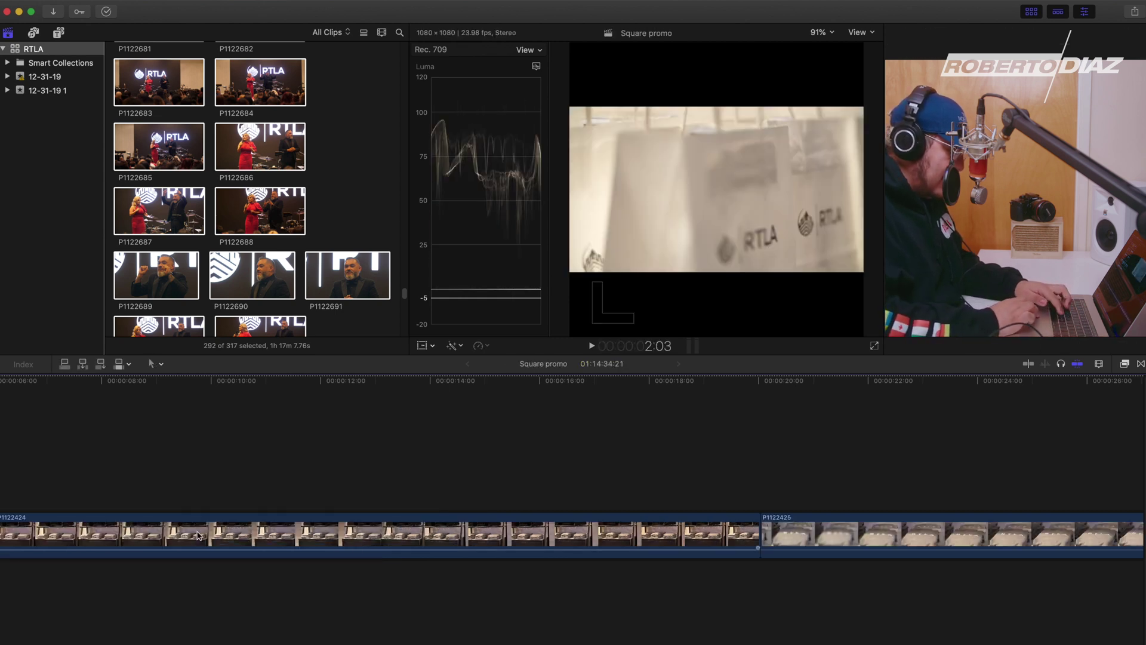
Delete the whole clip P1122424, the shot of the clothing shelves, from the timeline.
scroll(269, 531, "left", 10)
key("b")
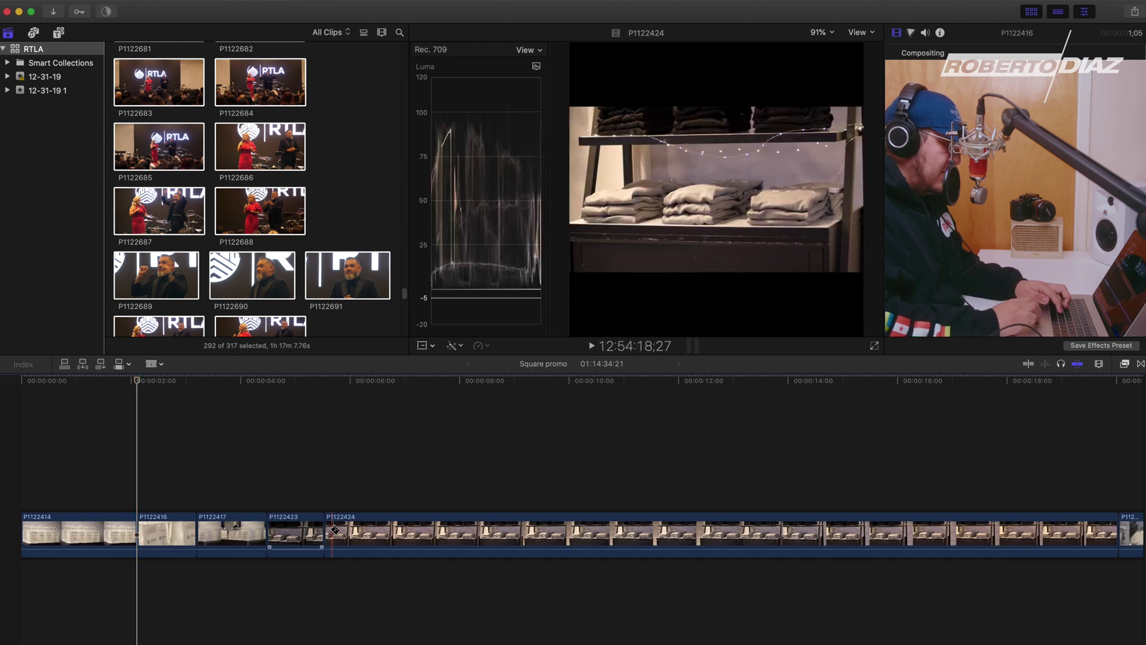
scroll(645, 531, "right", 5)
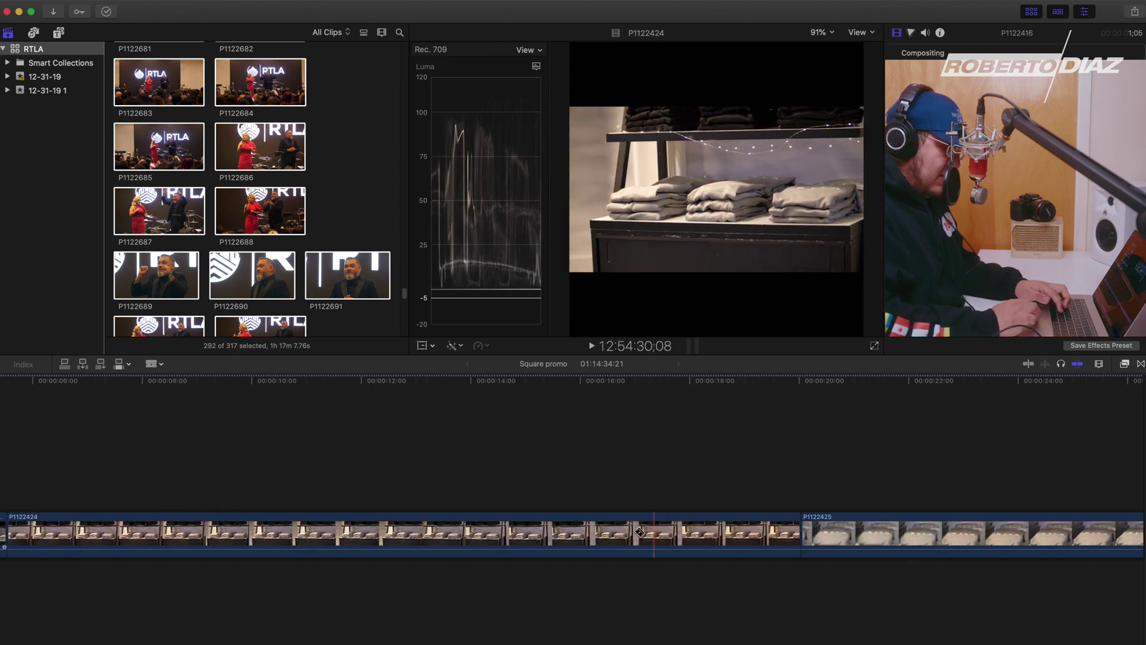
key("a")
left_click(757, 538)
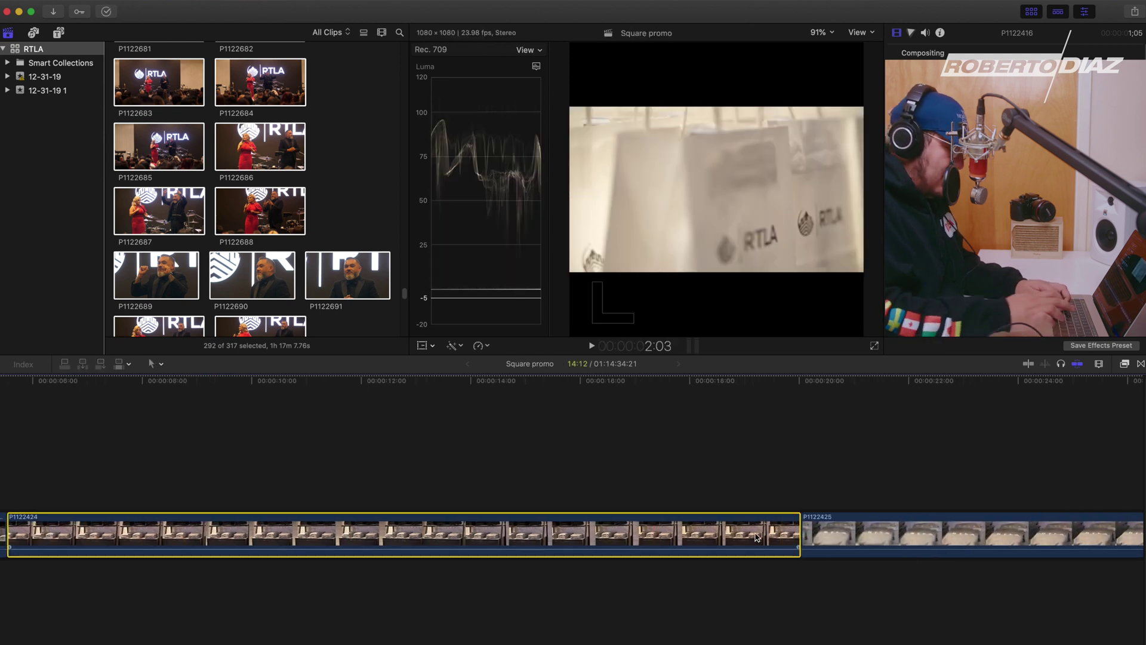
key("Delete")
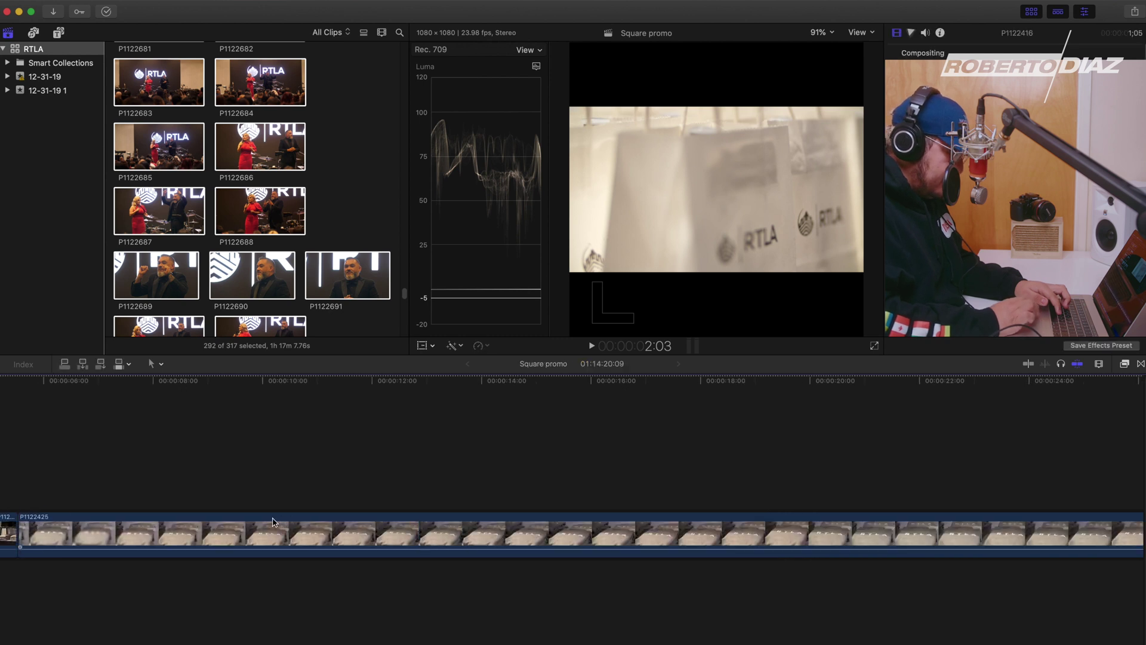
Cut clip P1122425, the folded grey RTLA shirts, at two points and delete both outer pieces, keeping about 1.7 seconds.
scroll(323, 531, "left", 5)
key("b")
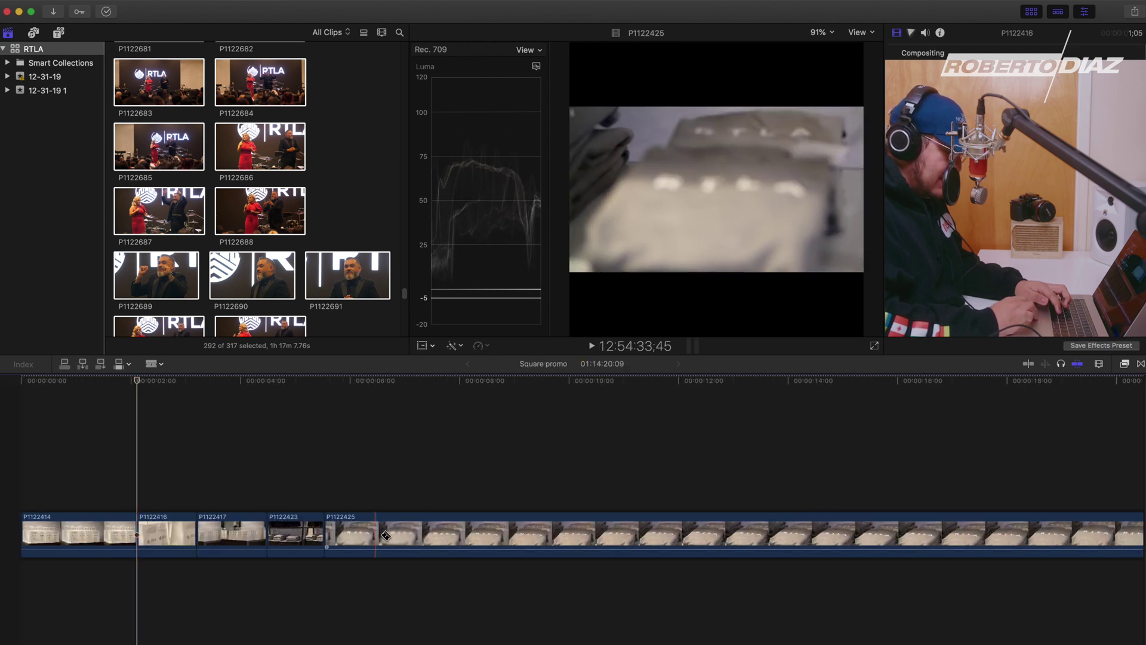
left_click(458, 544)
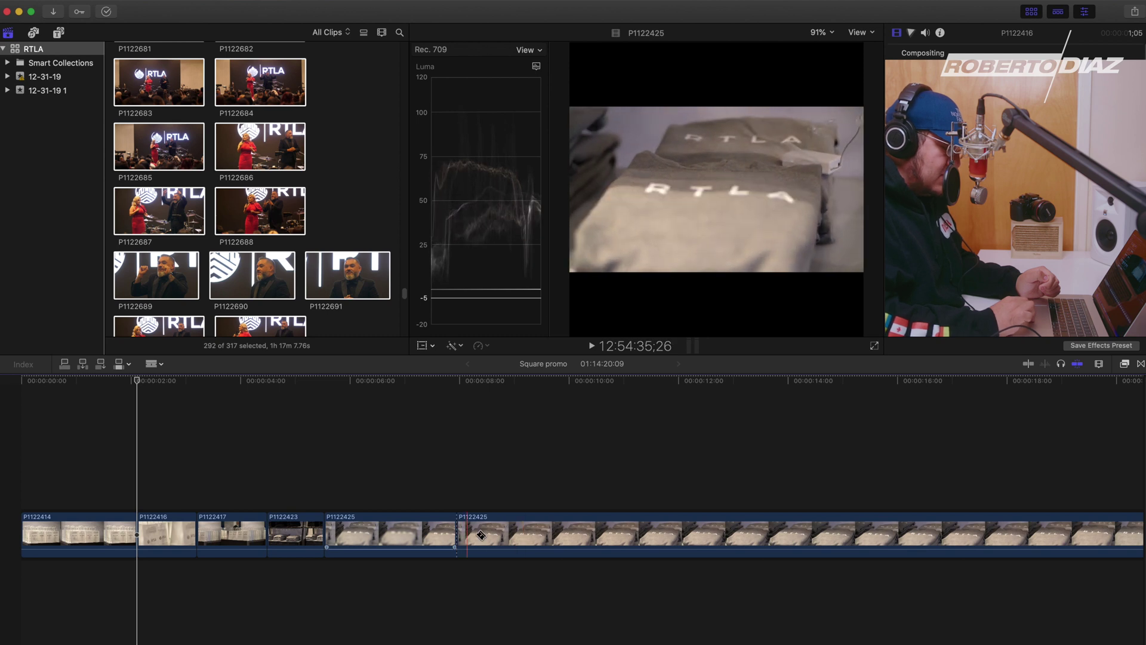
left_click(550, 526)
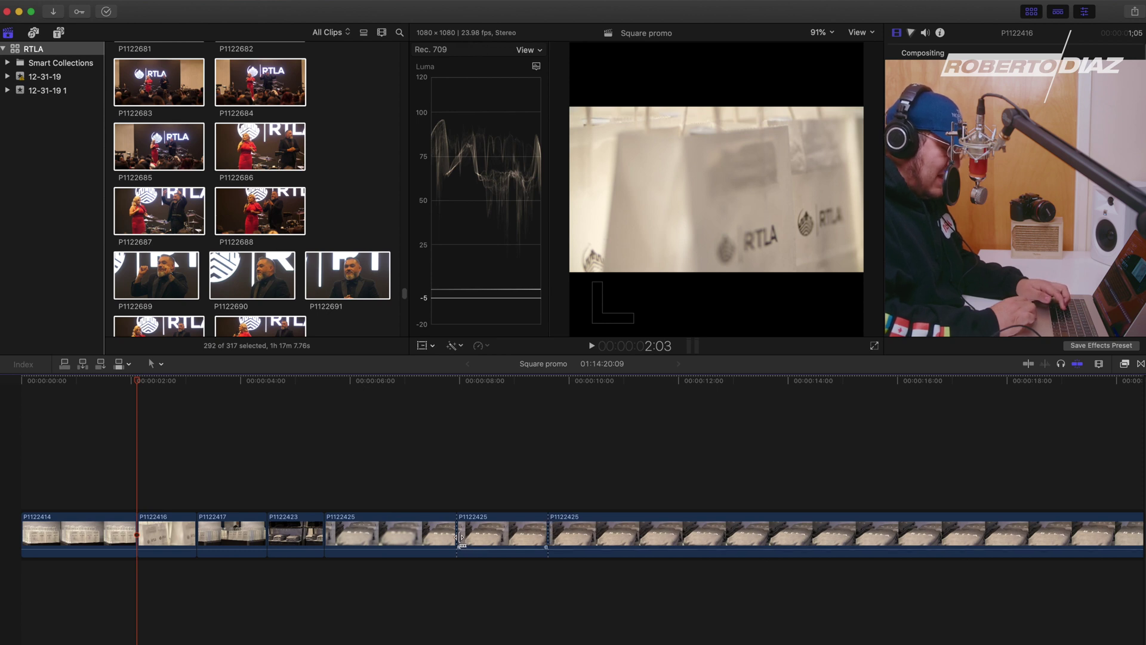
left_click(406, 537)
key("Delete")
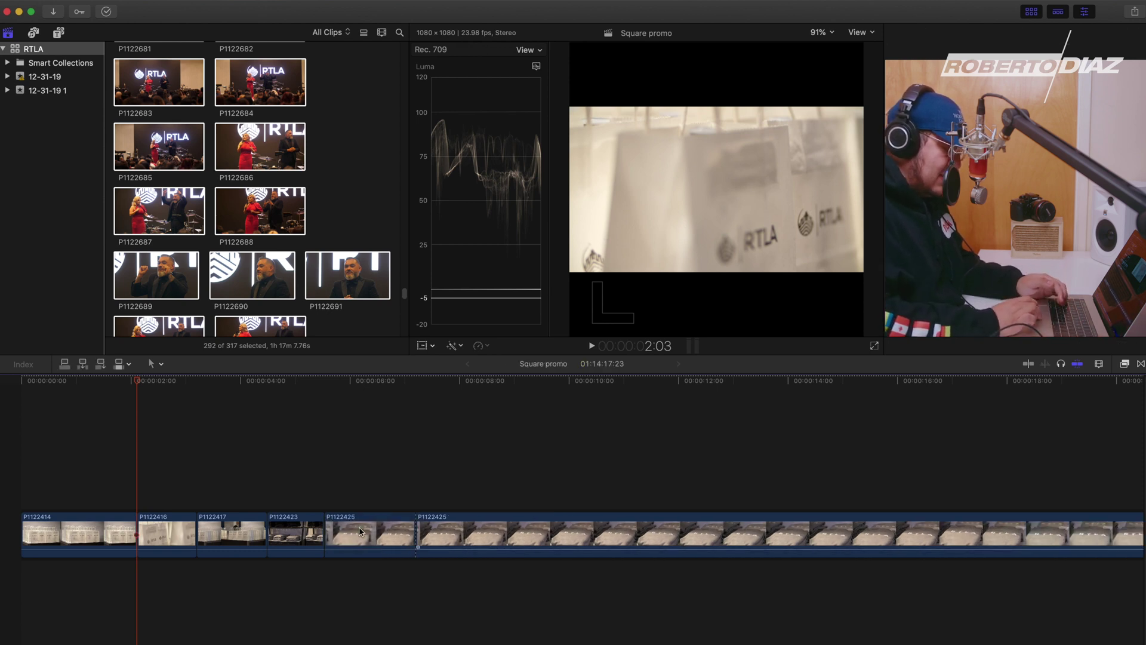
left_click_drag(325, 481, 382, 553)
left_click(482, 529)
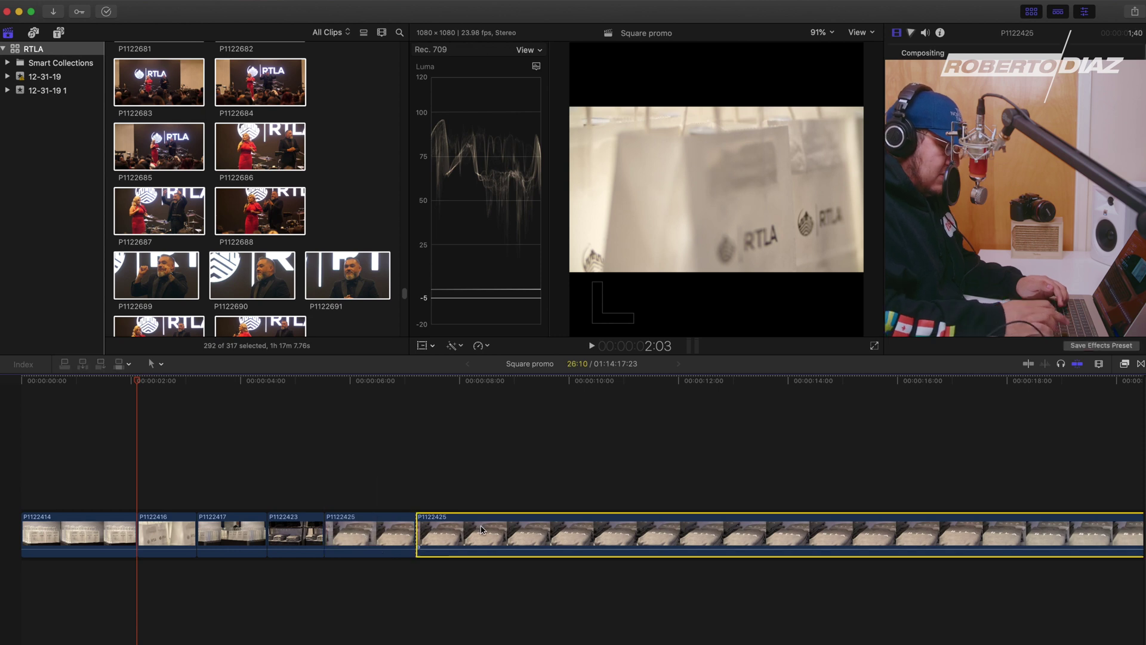
key("Delete")
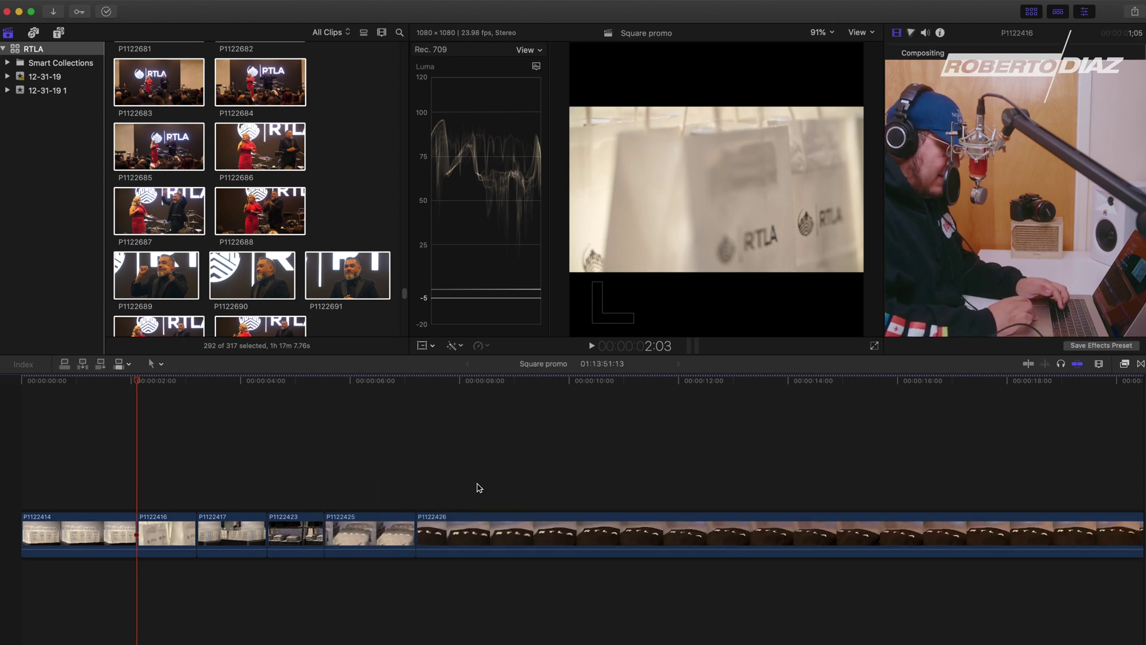
Cut clip P1122426, the black RTLA shirt, at two points and delete both outer pieces, keeping 1 second 18 frames.
left_click(478, 529)
key("r")
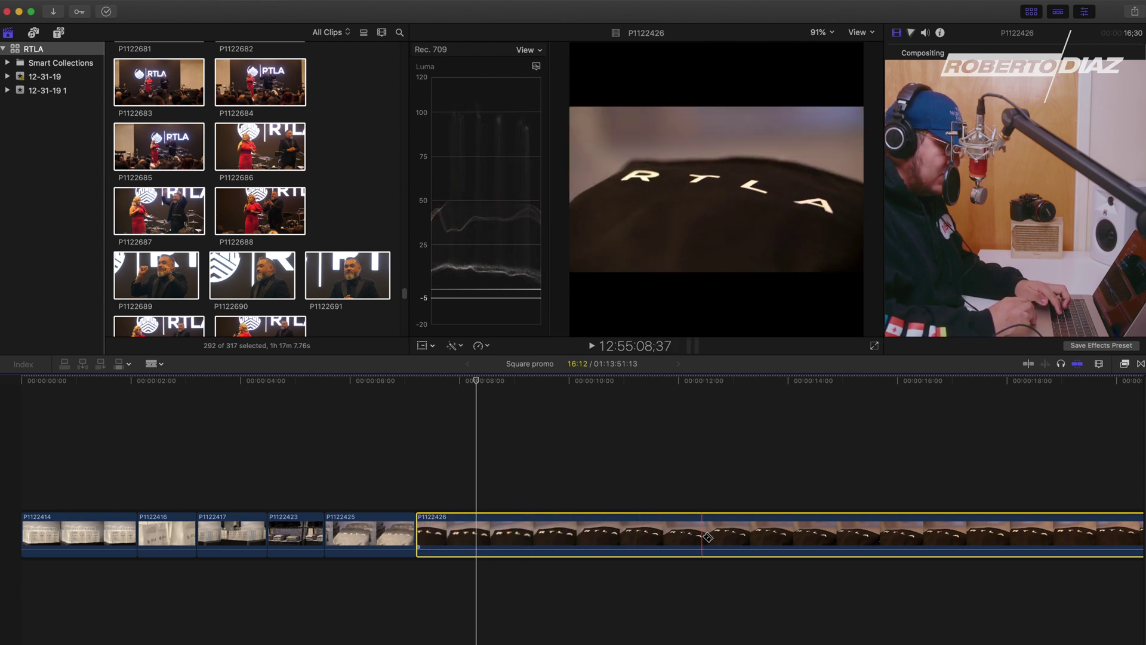
left_click(658, 541)
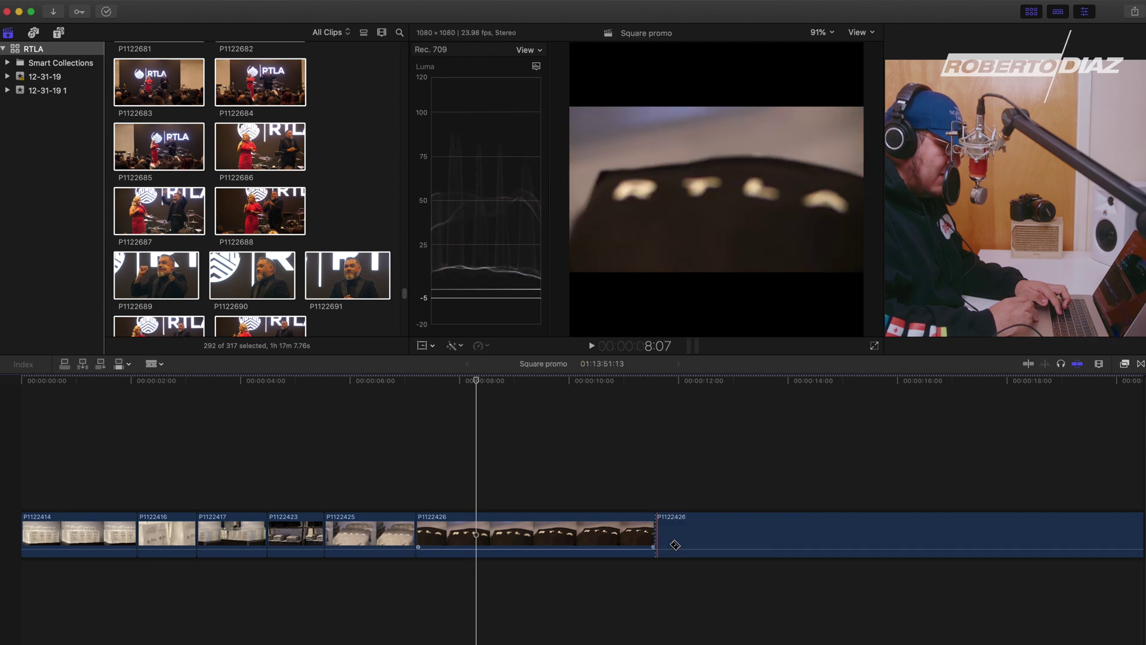
left_click(751, 539)
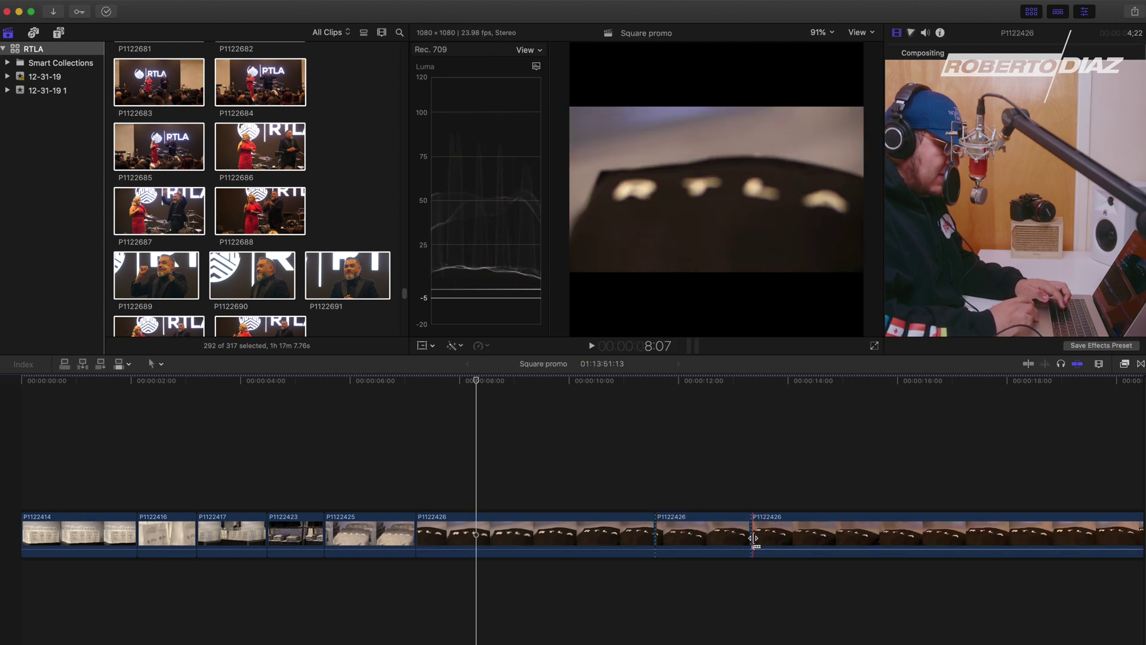
key("a")
left_click(629, 543)
key("Delete")
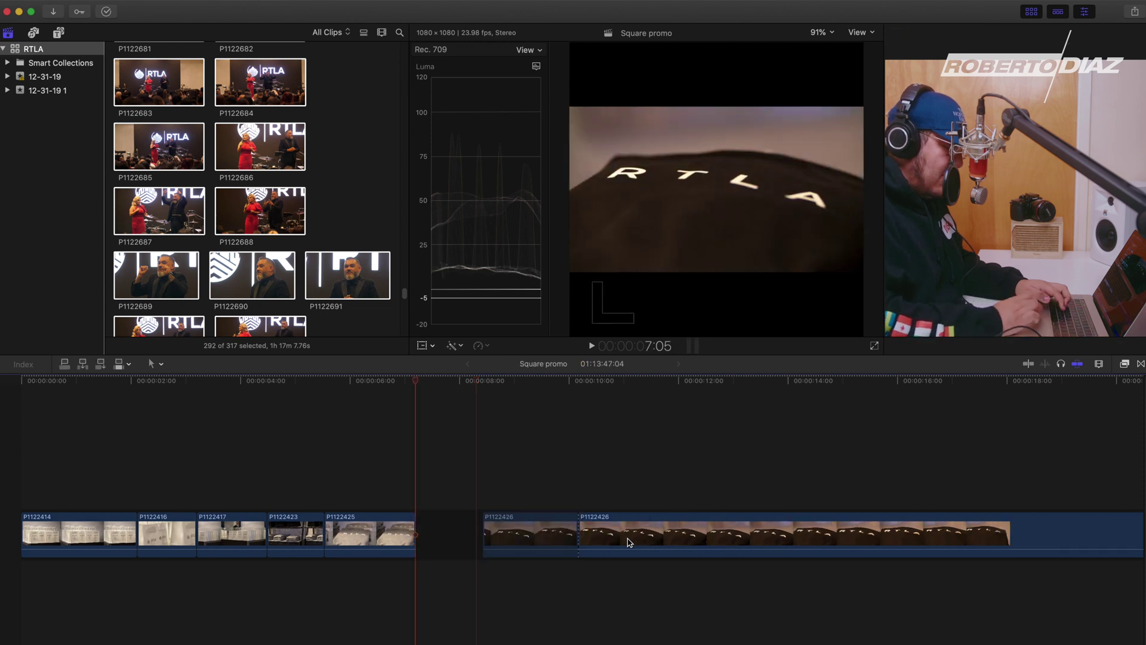
left_click(629, 542)
key("Delete")
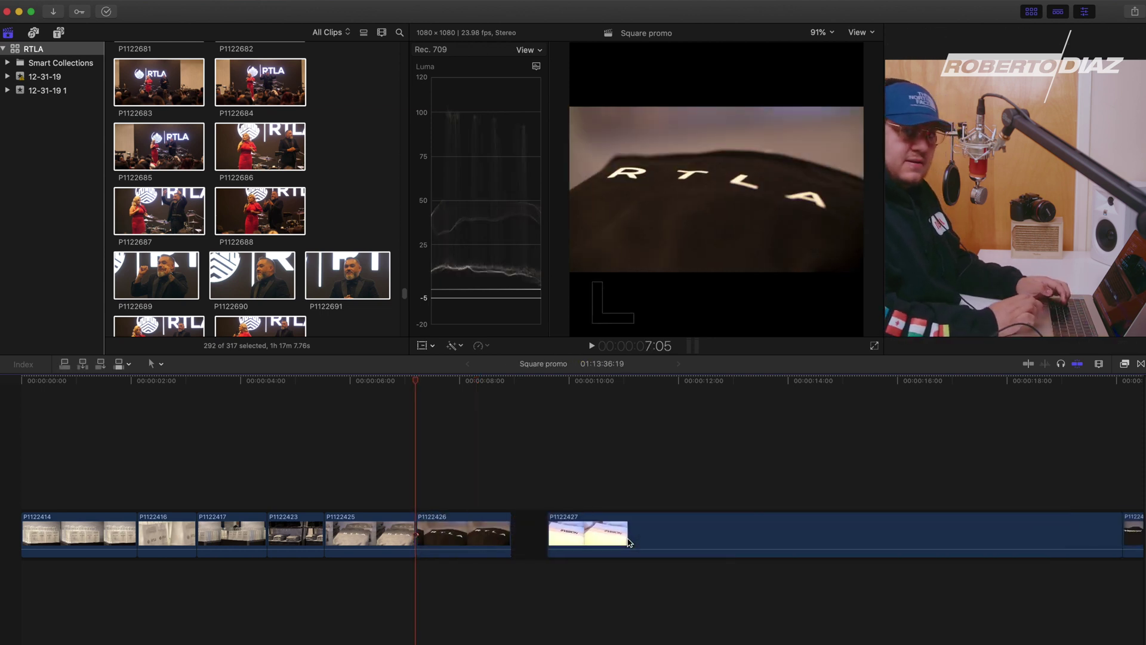
left_click(442, 524)
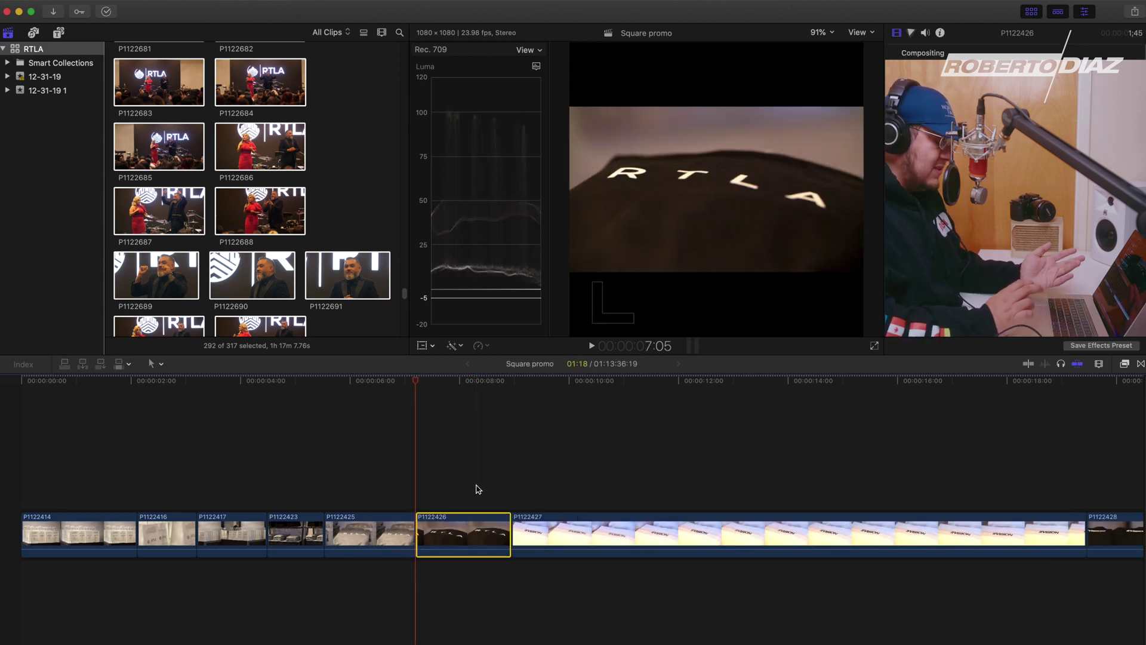
Cut clip P1122427, the white Vision shirt, at two points and delete the outer pieces, keeping about one second.
left_click(513, 484)
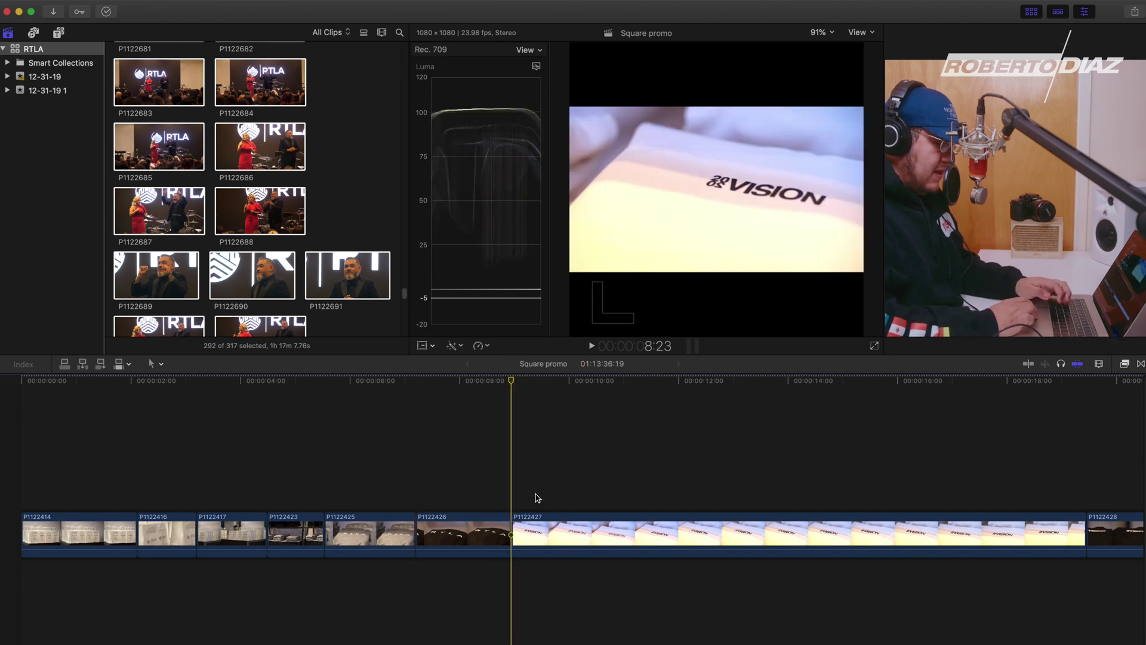
key("space")
key("b")
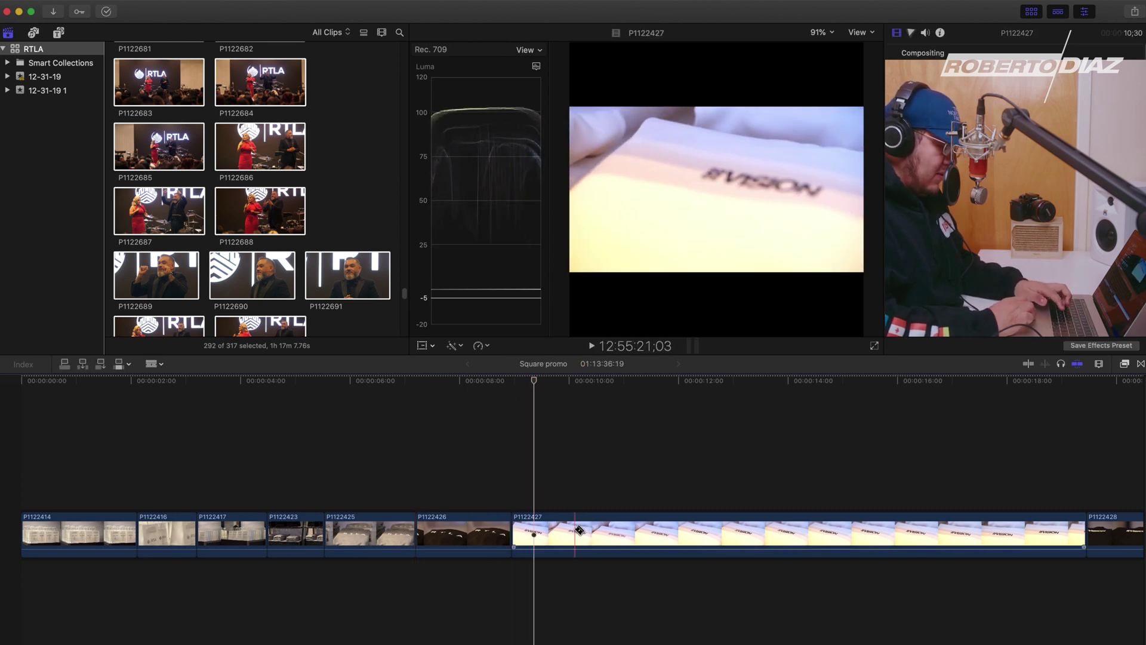
left_click(675, 539)
left_click(727, 539)
key("a")
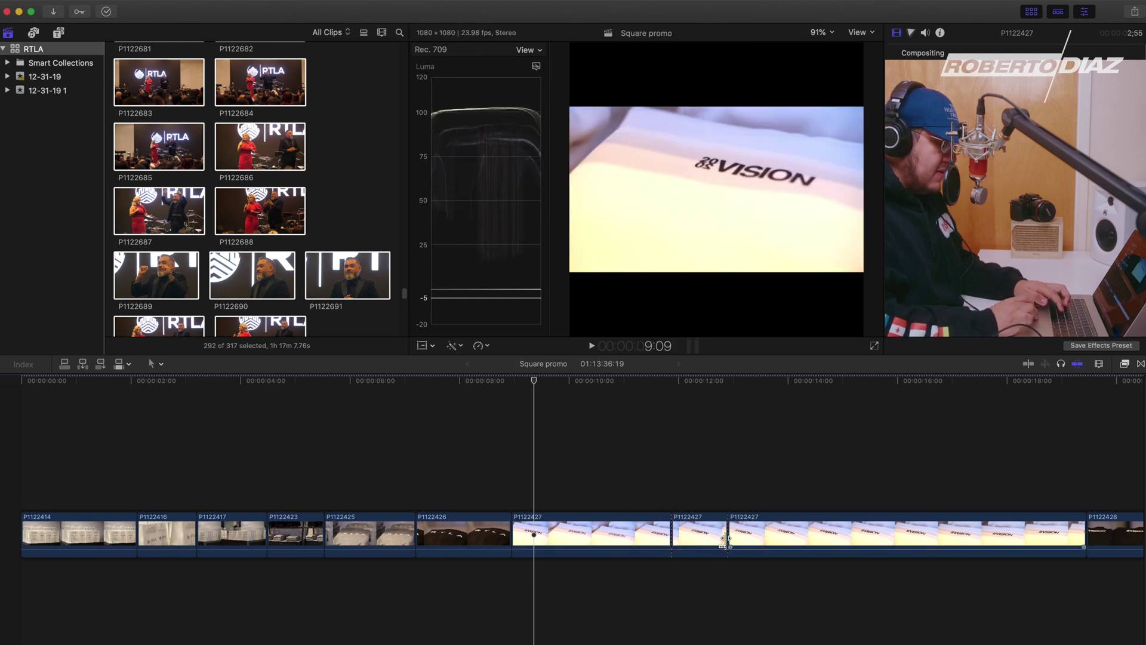
left_click(641, 536)
key("Delete")
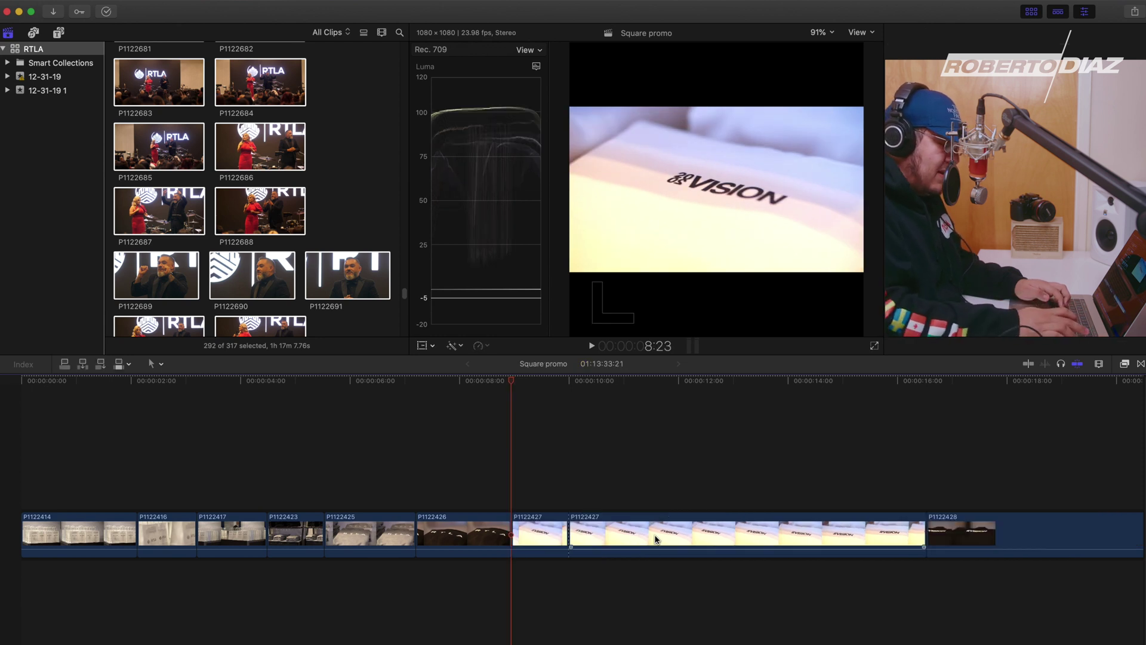
left_click(655, 540)
key("Delete")
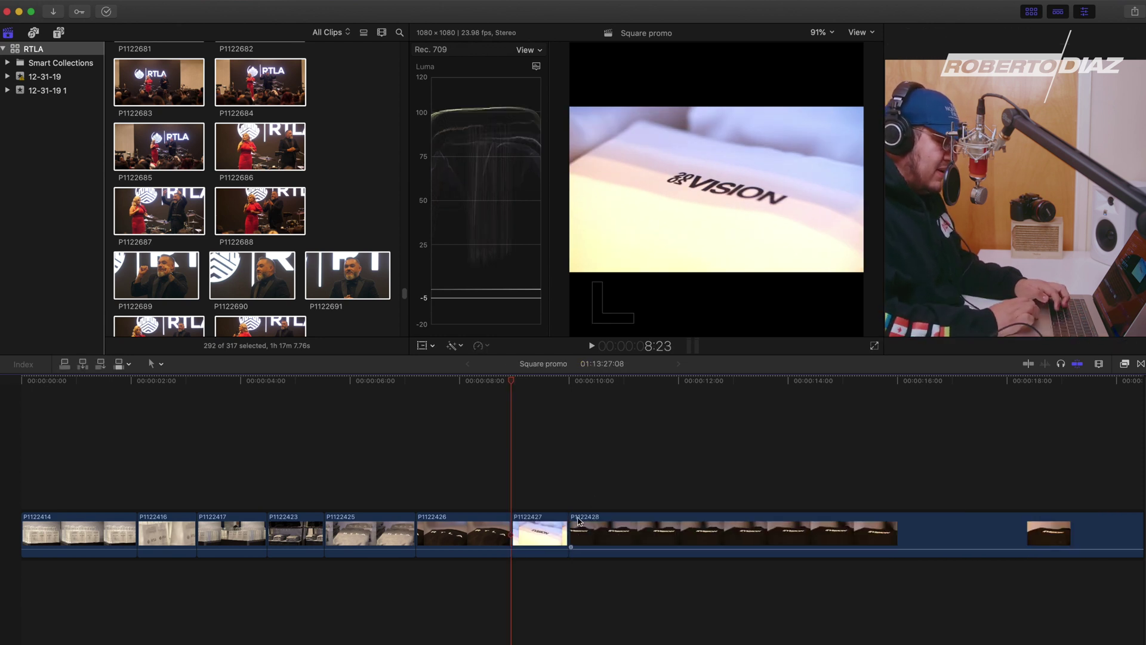
Cut clip P1122428, the black Vision shirt, at two points and delete the outer pieces, keeping about 1.6 seconds.
left_click(602, 491)
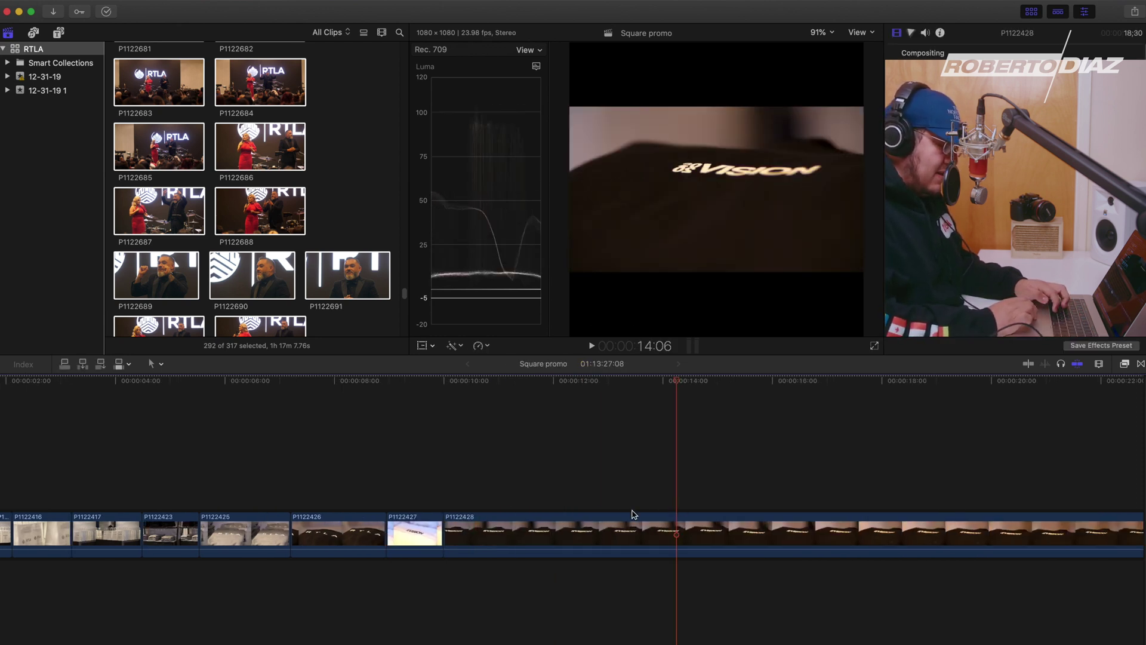
key("b")
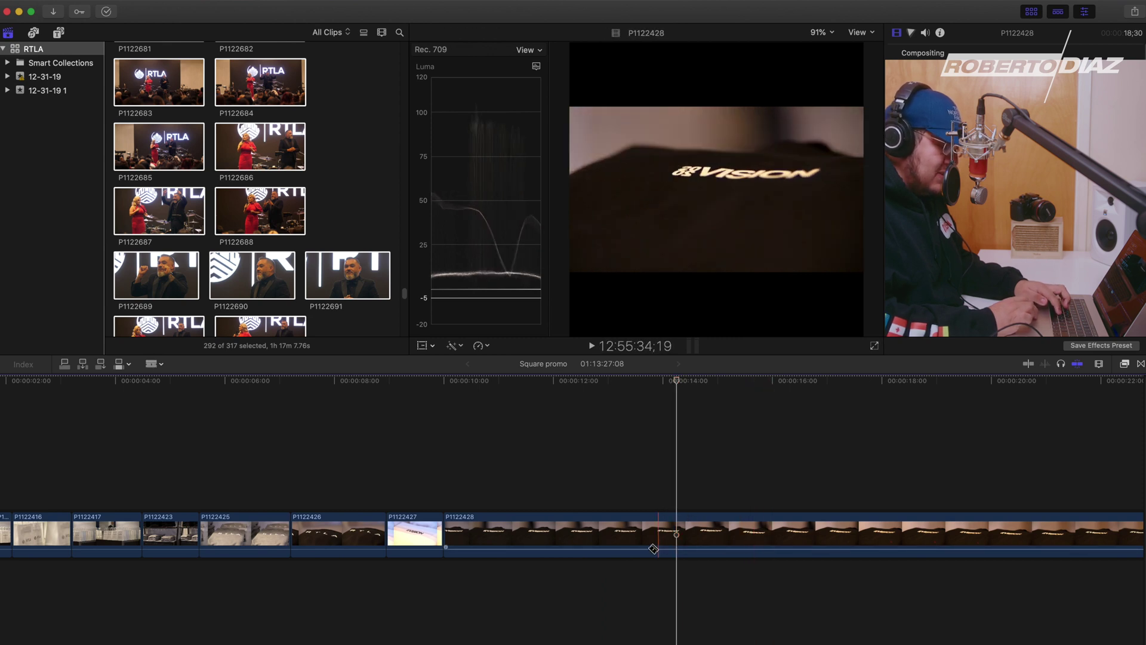
left_click(615, 546)
key("a")
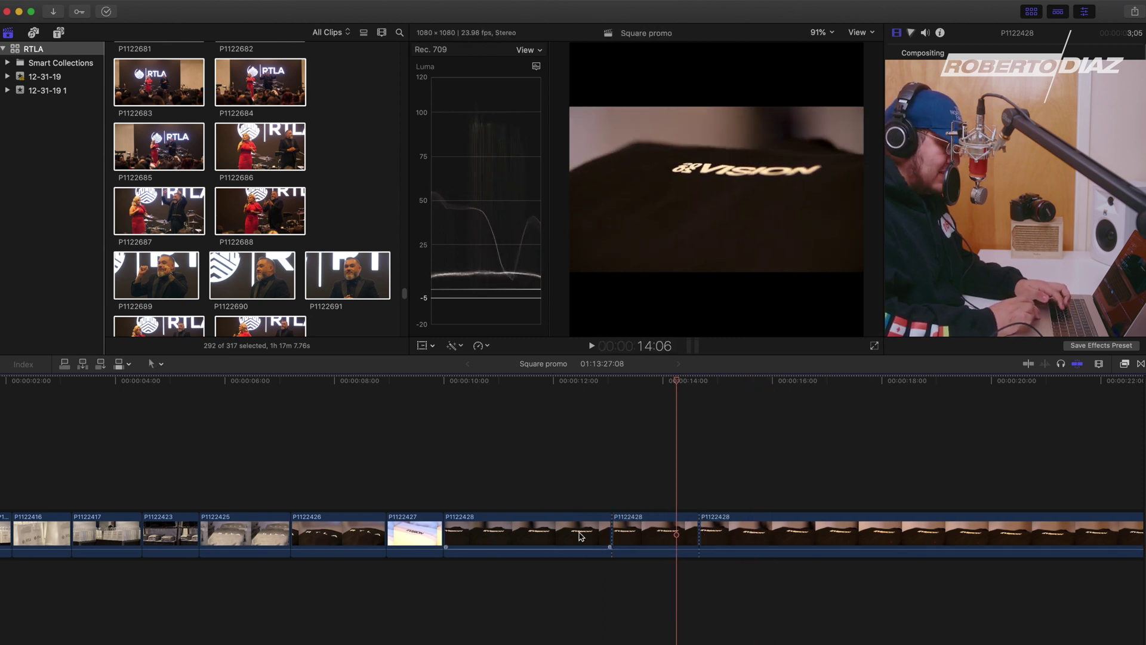
left_click(581, 537)
key("Delete")
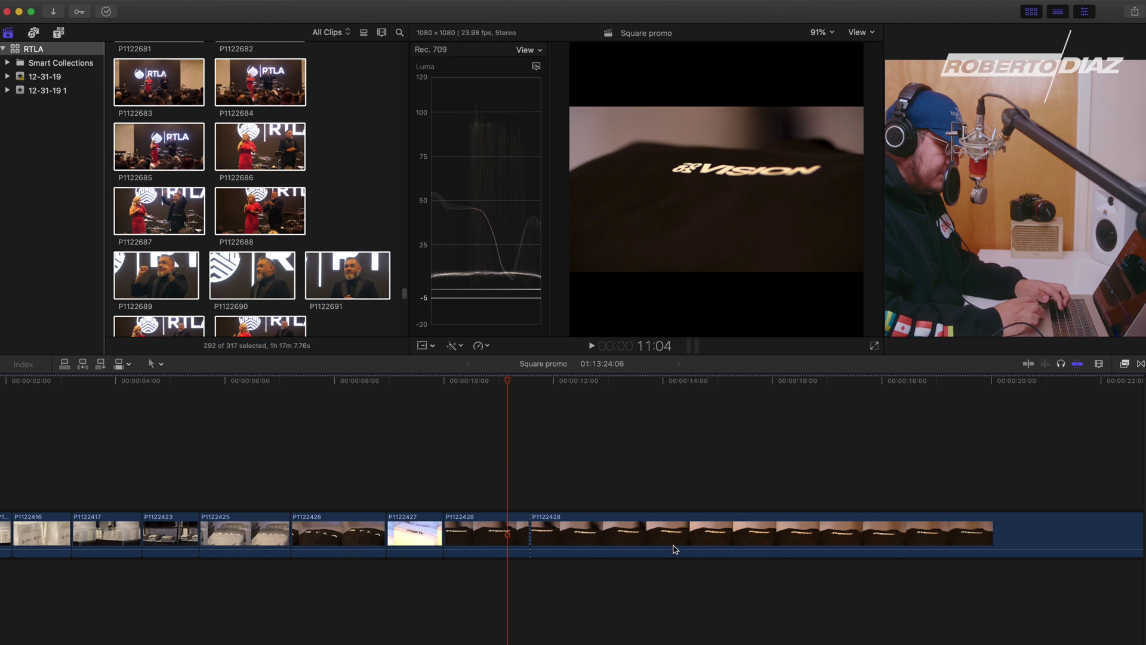
left_click(639, 540)
key("Delete")
Look through the remaining uncut event clips along the timeline, up to about the 38-minute mark, for usable shots.
scroll(639, 540, "right", 10)
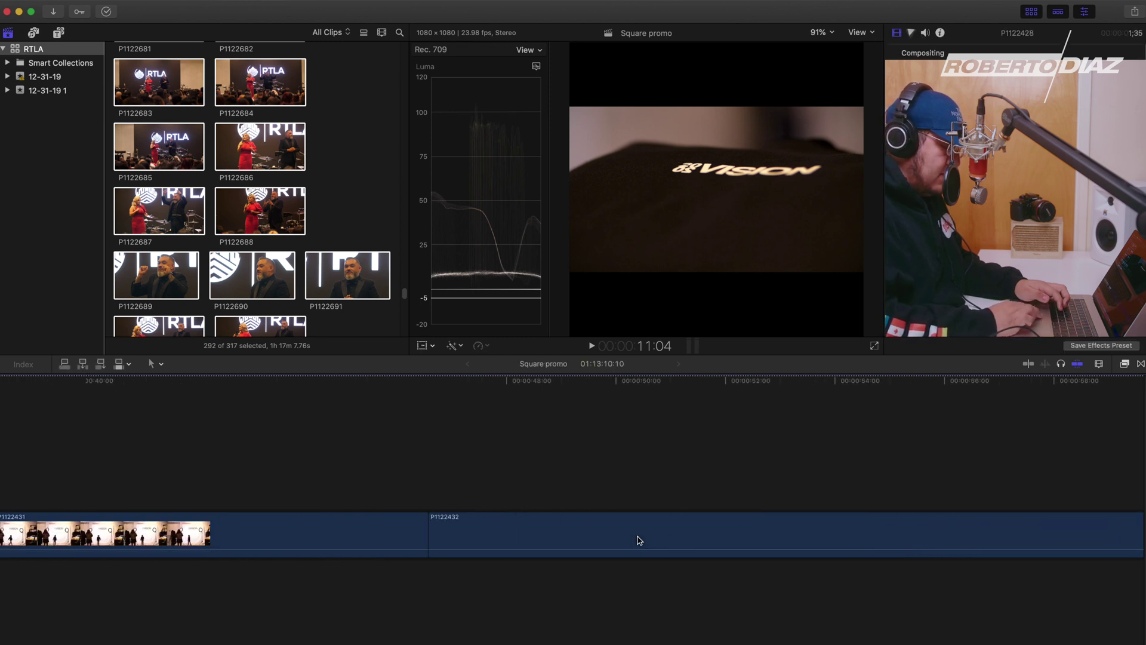
scroll(639, 540, "right", 20)
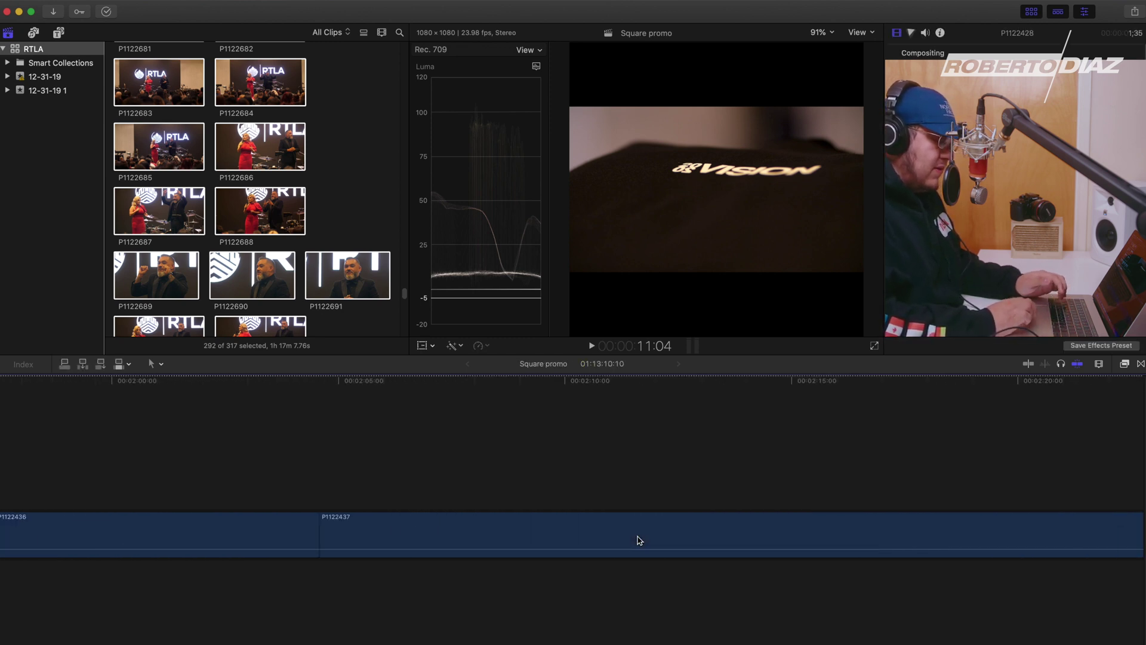
scroll(639, 541, "right", 8)
scroll(697, 460, "right", 10)
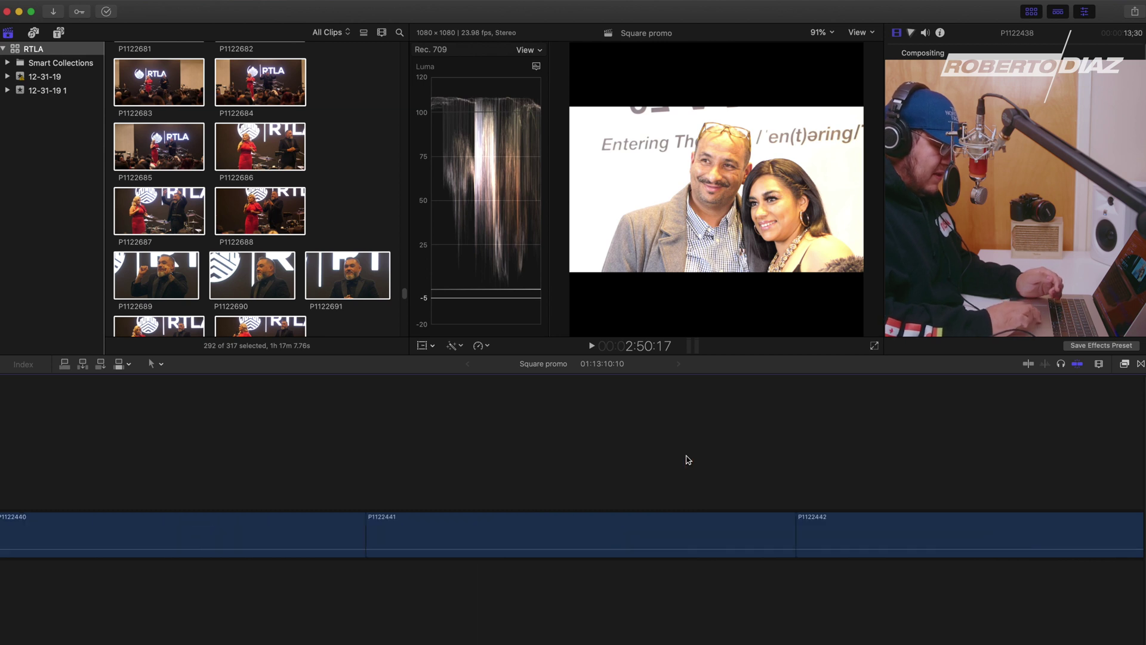
scroll(689, 460, "right", 2)
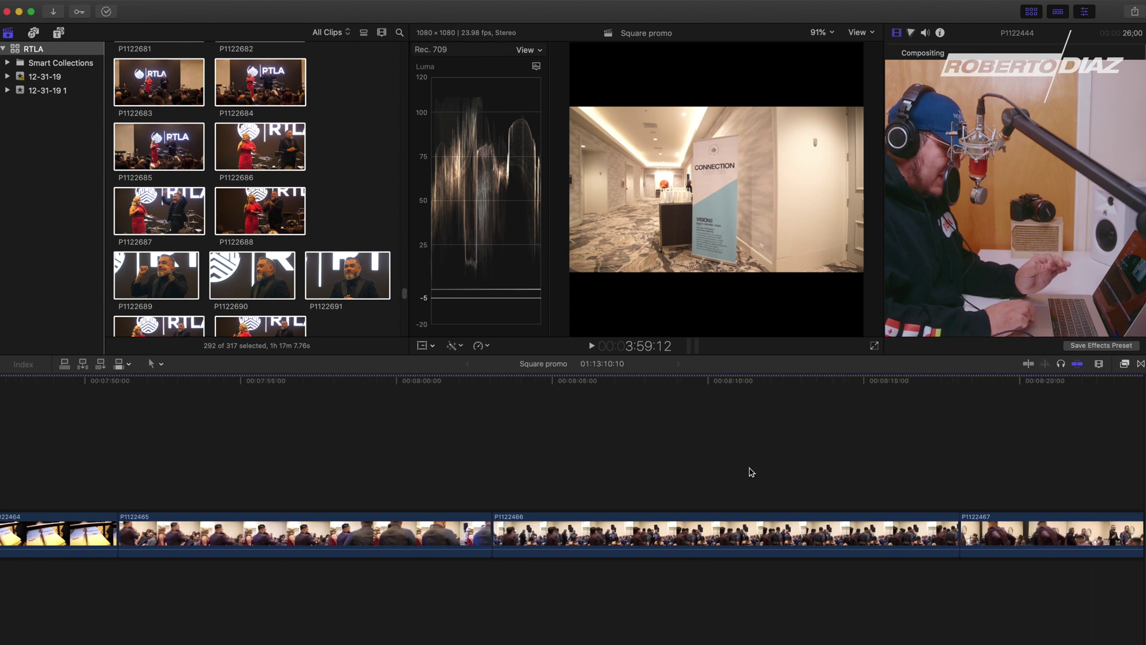
left_click(584, 481)
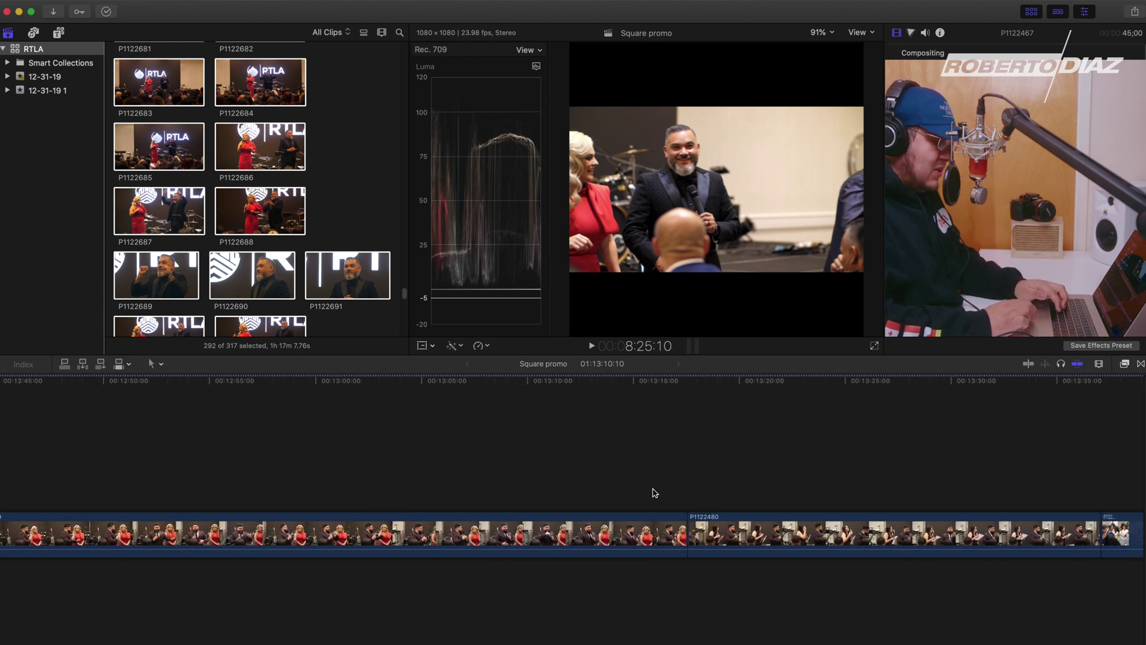
left_click(695, 494)
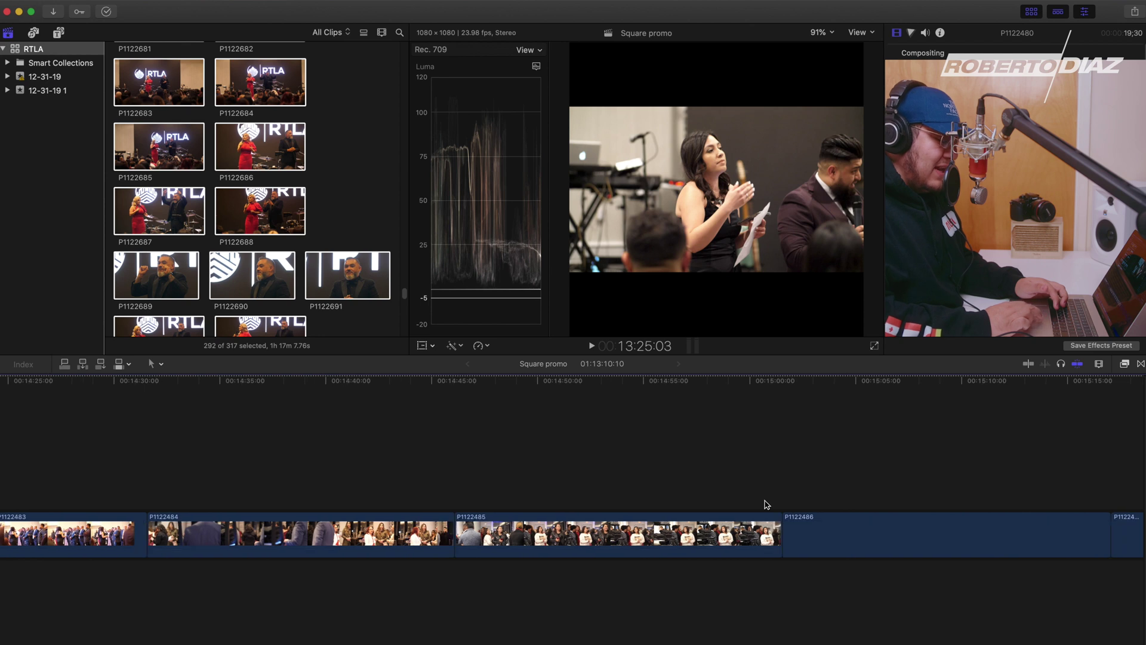
scroll(727, 519, "right", 3)
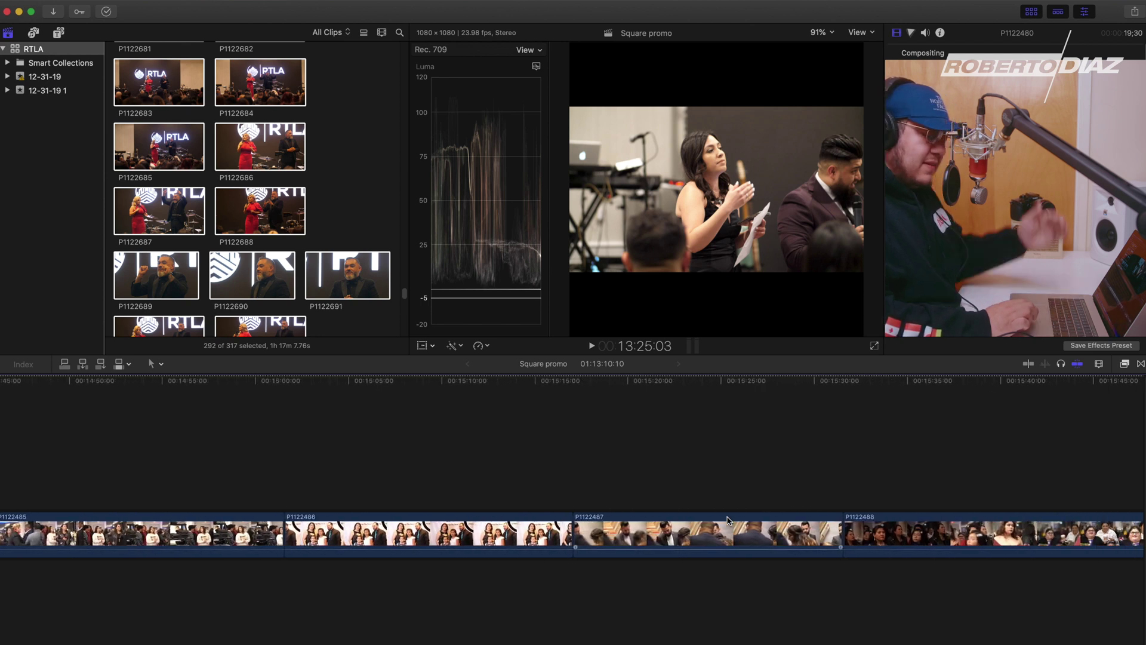
scroll(716, 524, "right", 1)
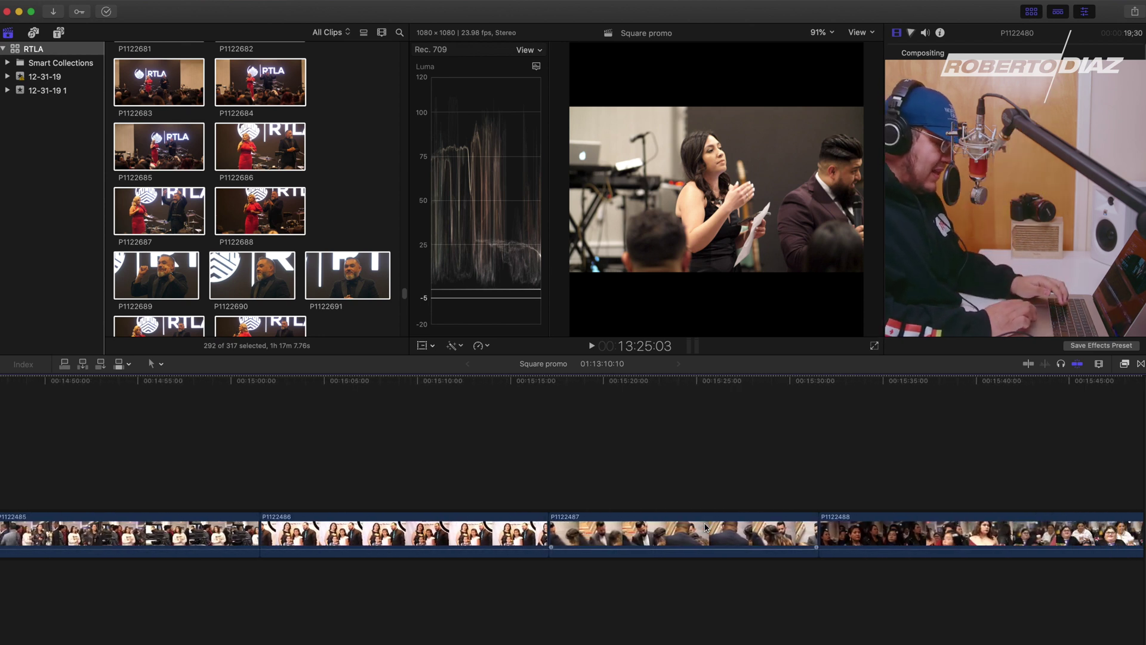
left_click(664, 500)
scroll(705, 502, "right", 5)
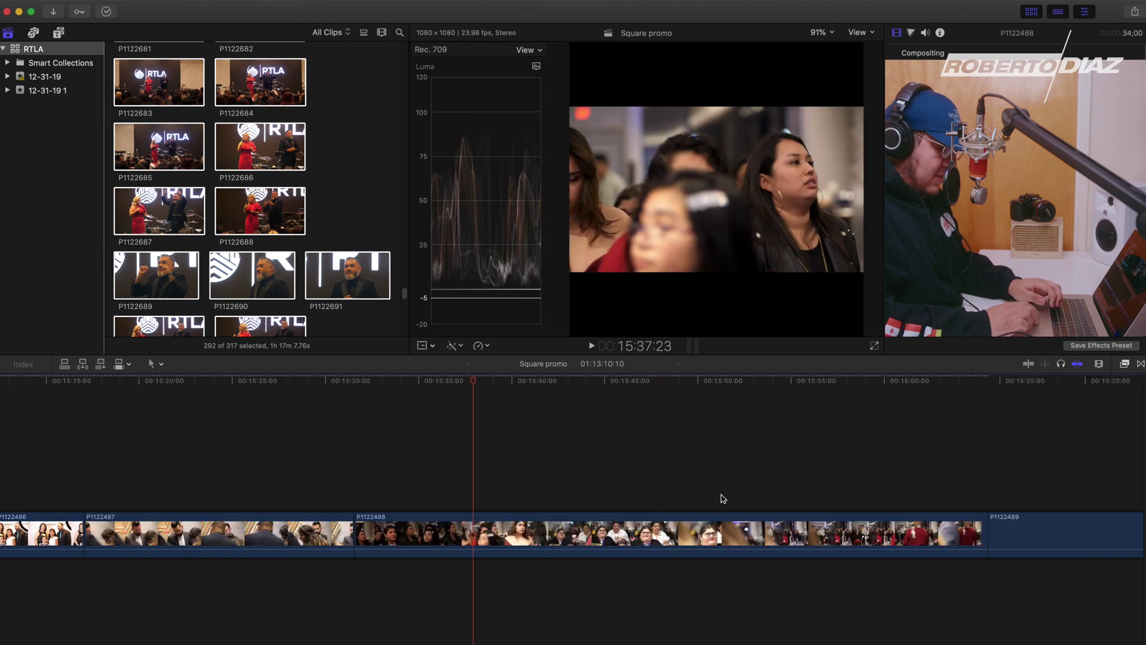
left_click(755, 482)
left_click(834, 483)
scroll(833, 481, "right", 20)
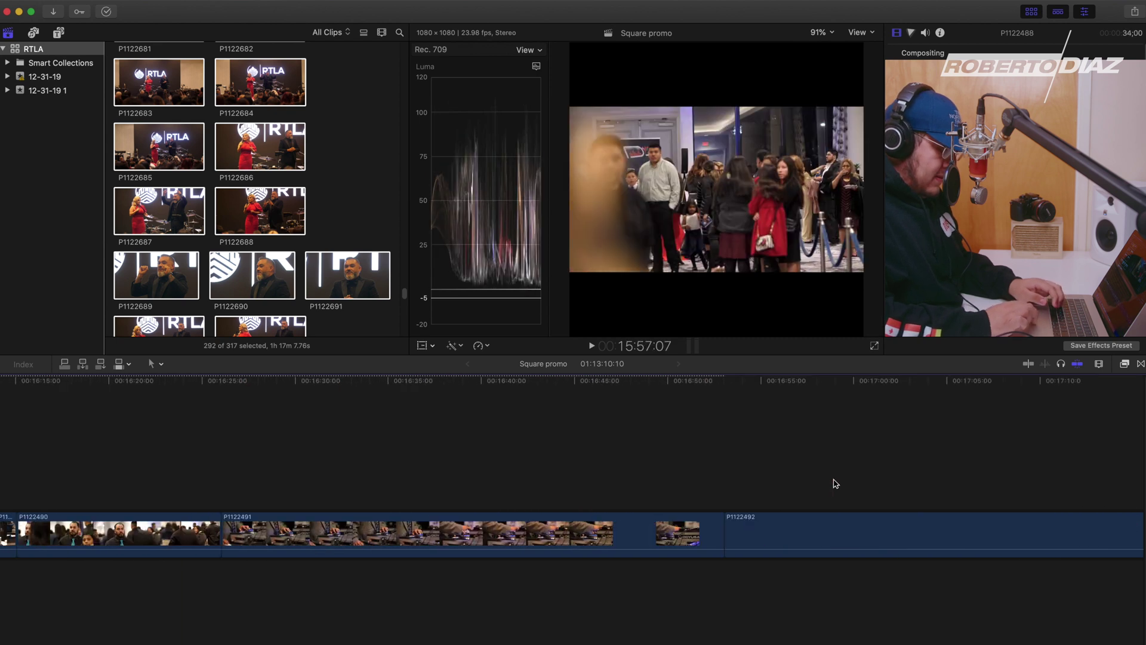
left_click(781, 481)
scroll(856, 491, "right", 20)
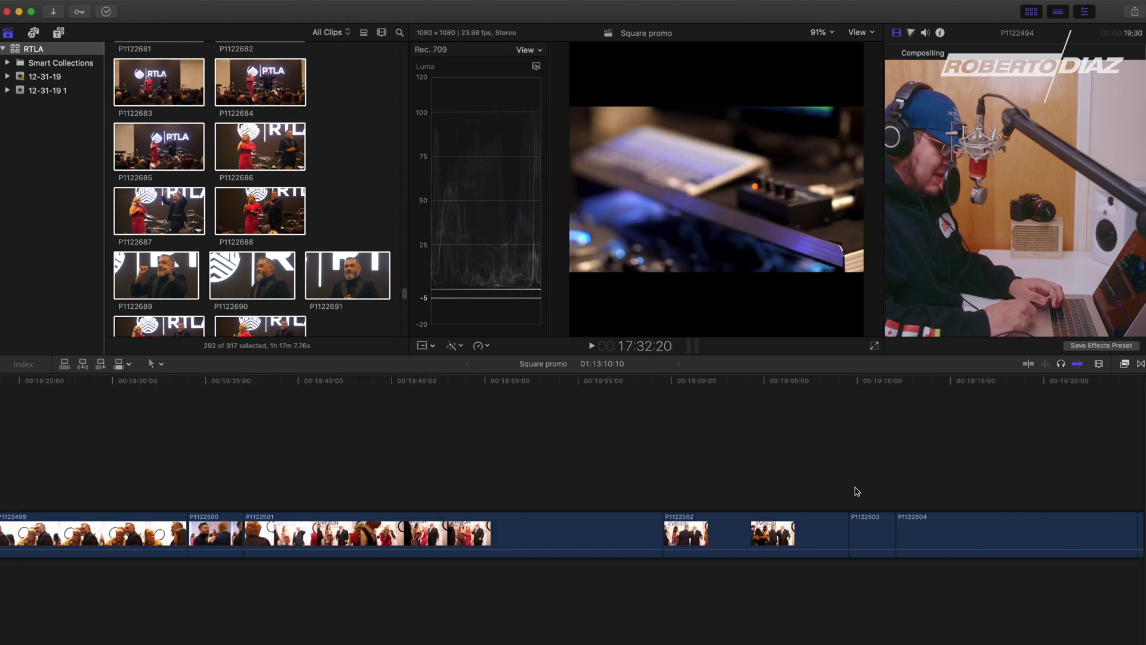
scroll(805, 495, "right", 15)
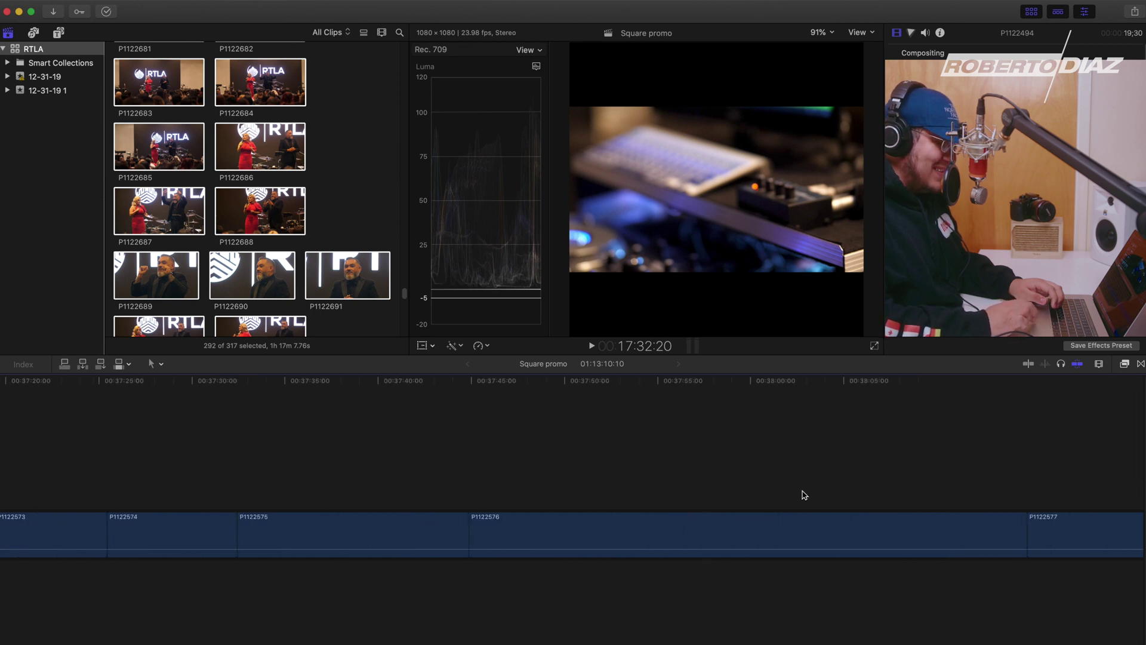
Cut clip P1122588 around the first singer close-up and delete the piece before it, keeping a shot of about 1.3 seconds.
scroll(683, 496, "right", 15)
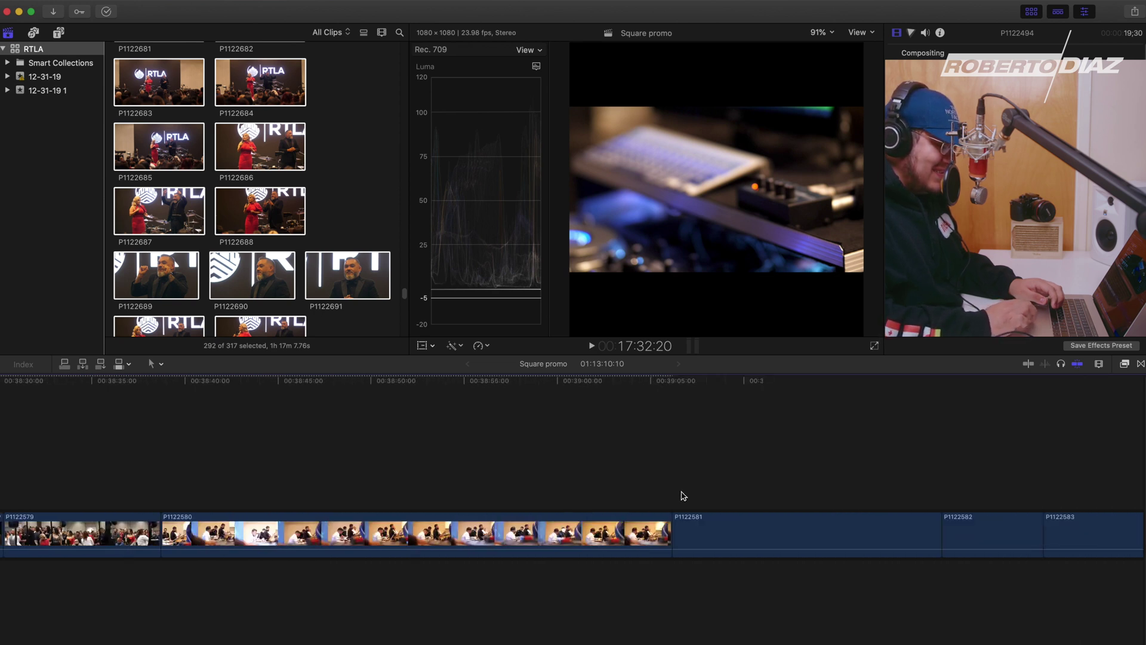
left_click(628, 503)
key("b")
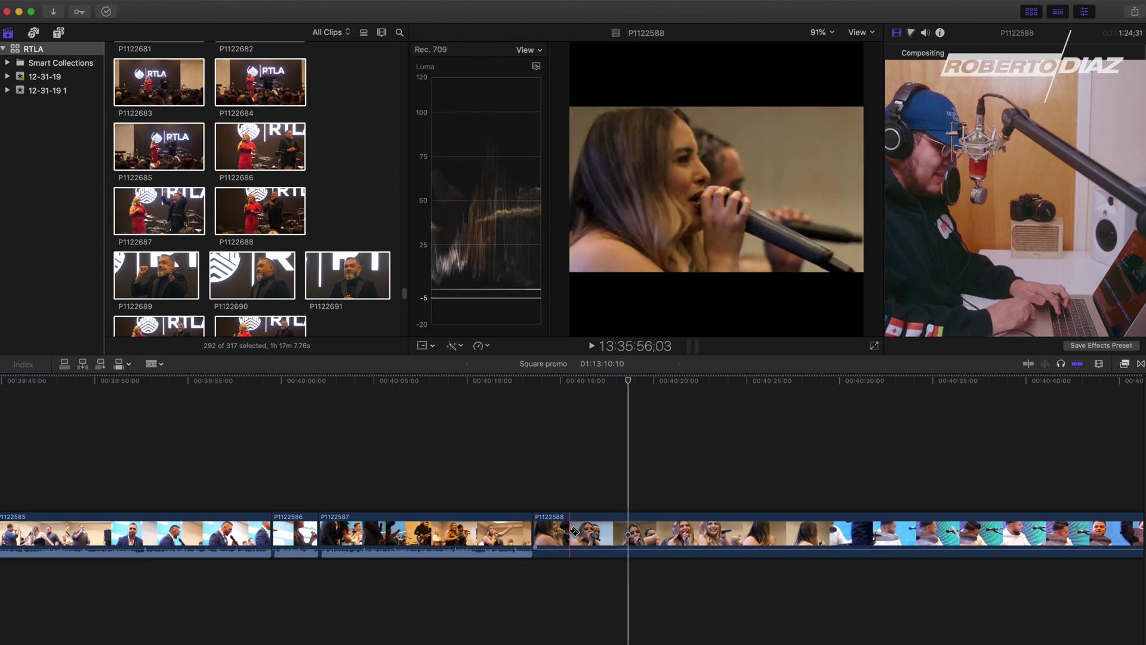
left_click(617, 531)
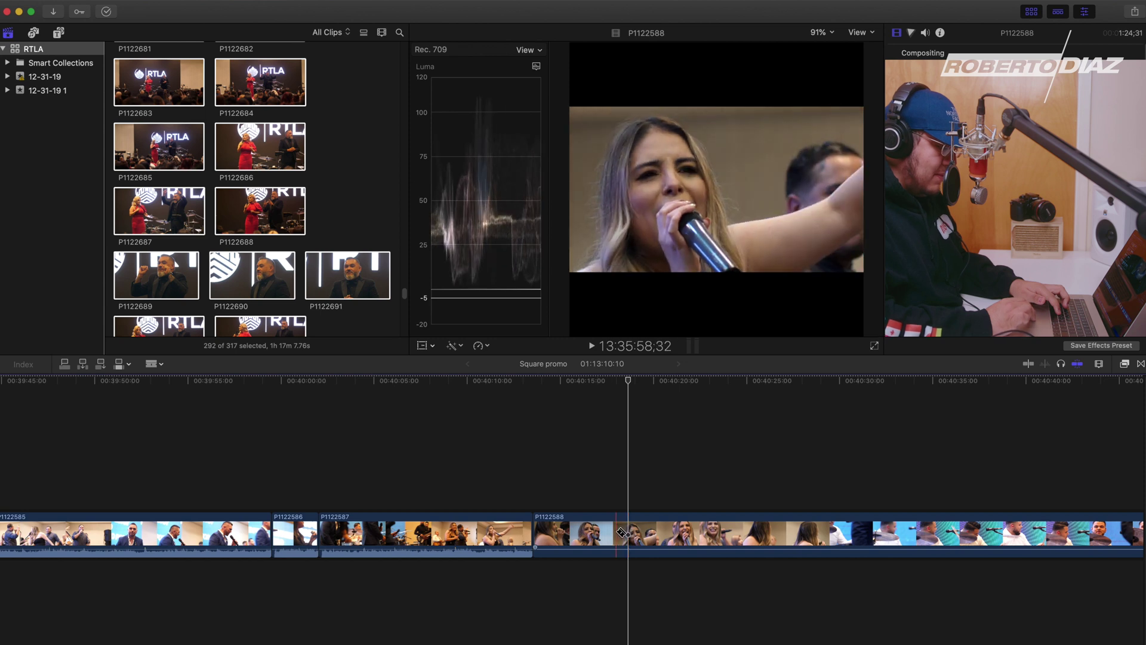
key("a")
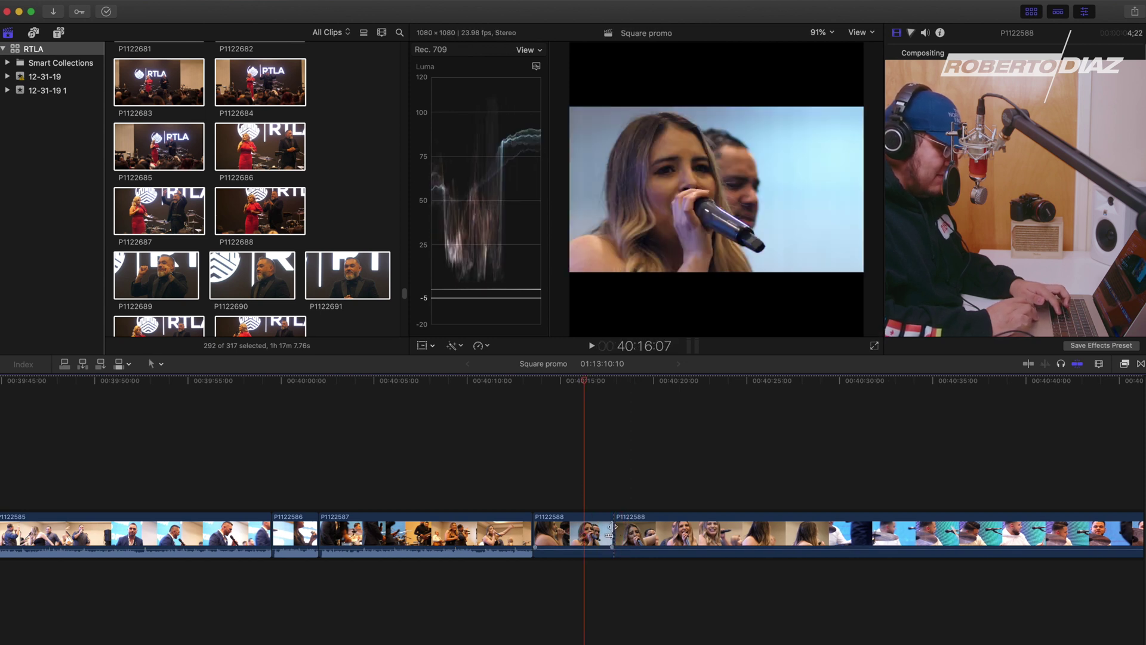
key("r")
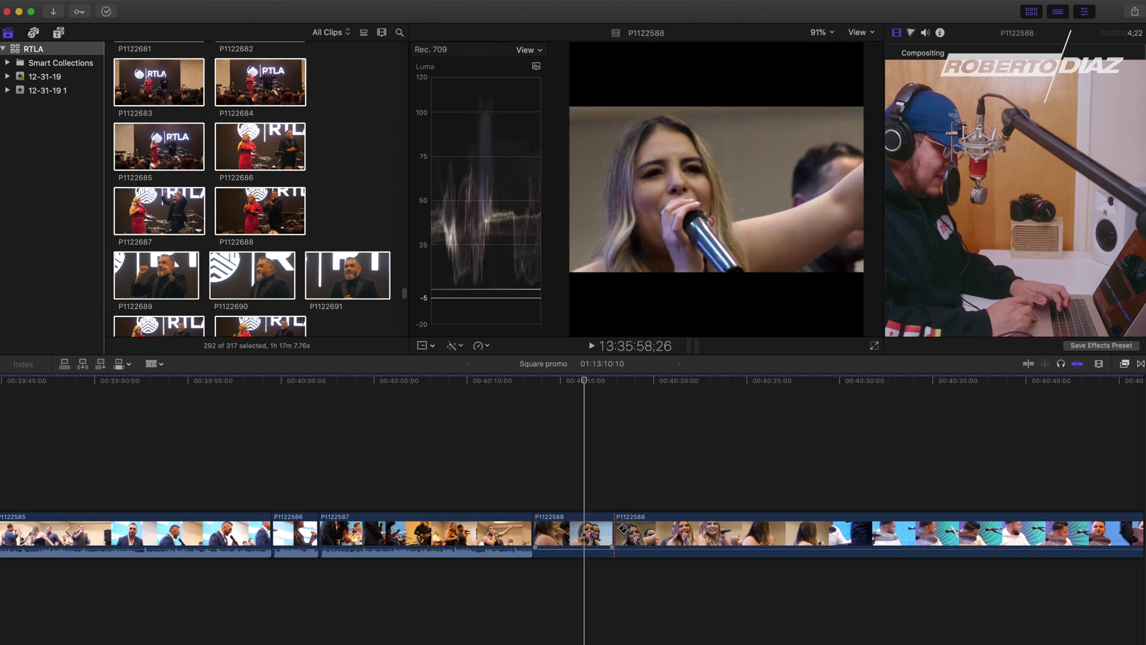
left_click(640, 531)
key("a")
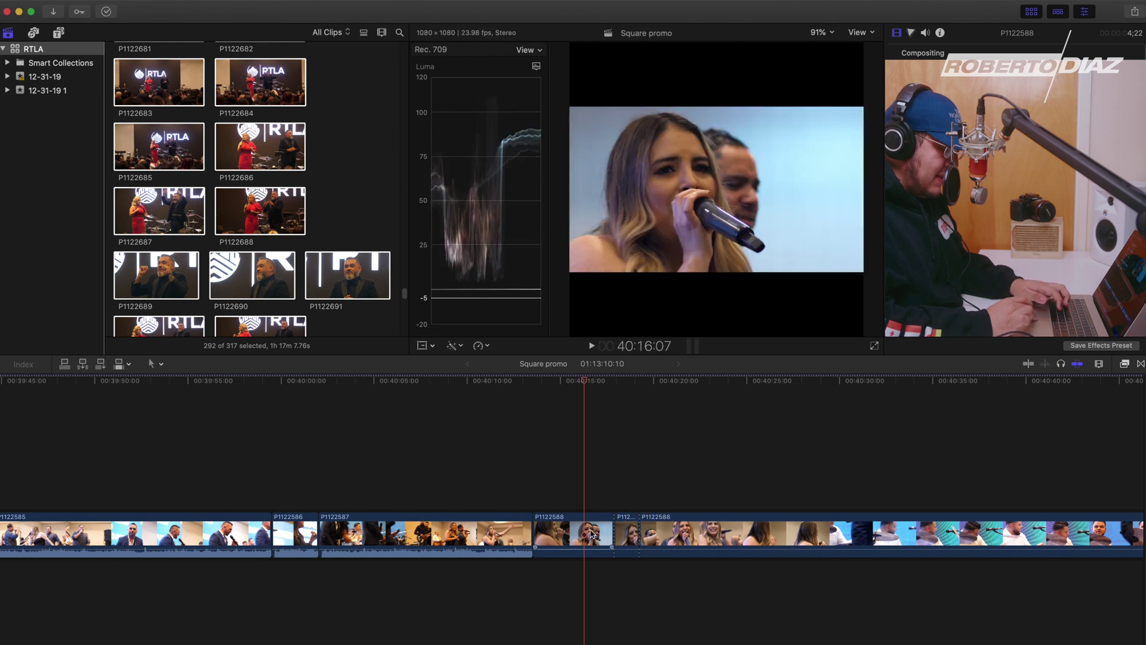
left_click(590, 533)
key("Delete")
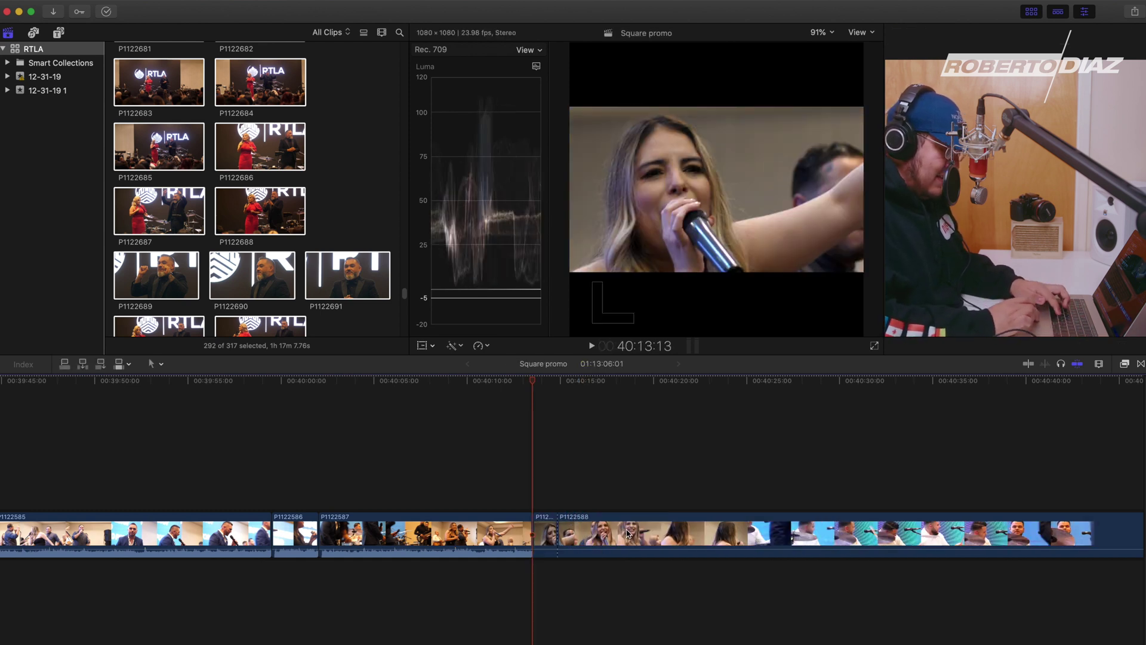
Cut the rest of P1122588 around a second singer close-up, about 1.3 seconds long, and delete the piece before it.
left_click(644, 531)
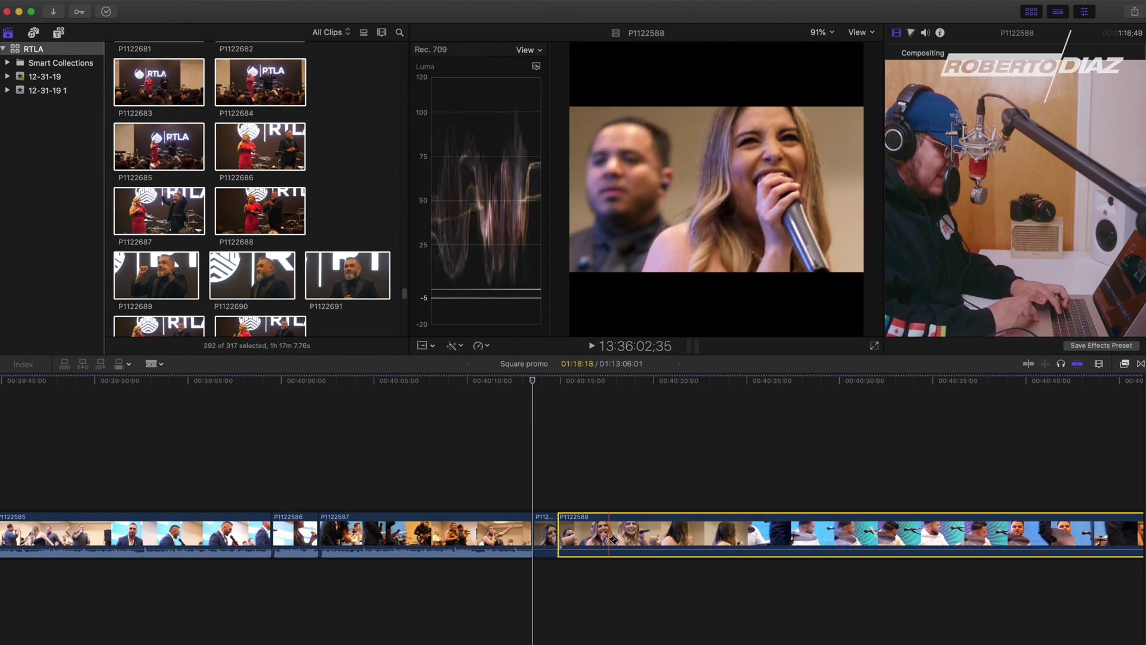
left_click(615, 534)
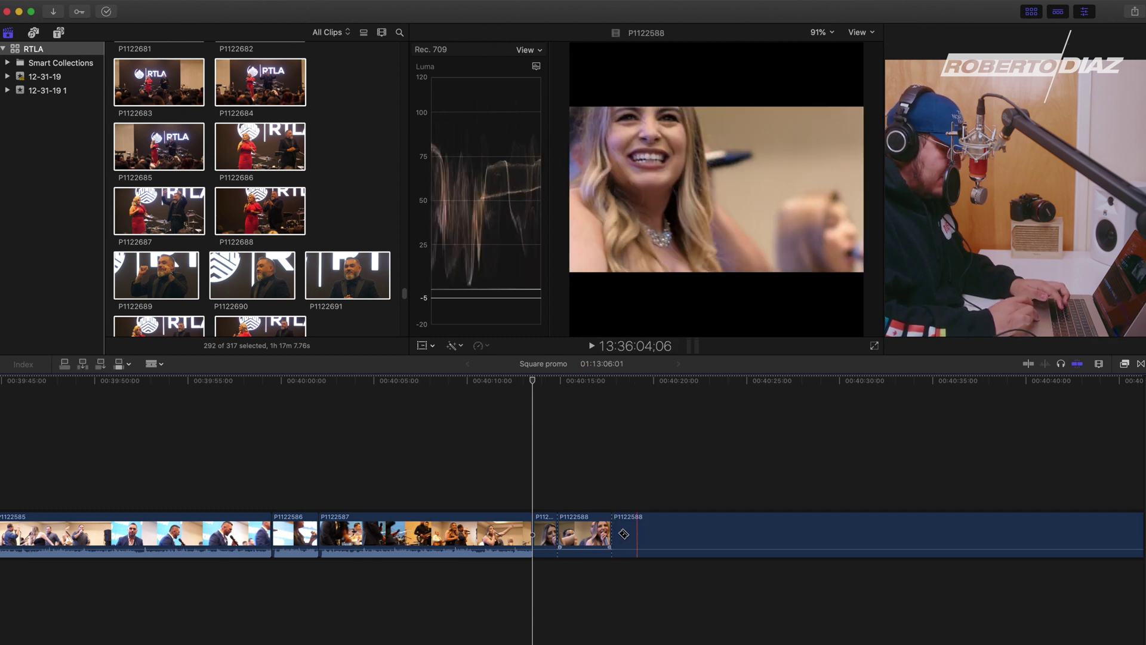
key("a")
left_click(588, 533)
key("Delete")
left_click(664, 533)
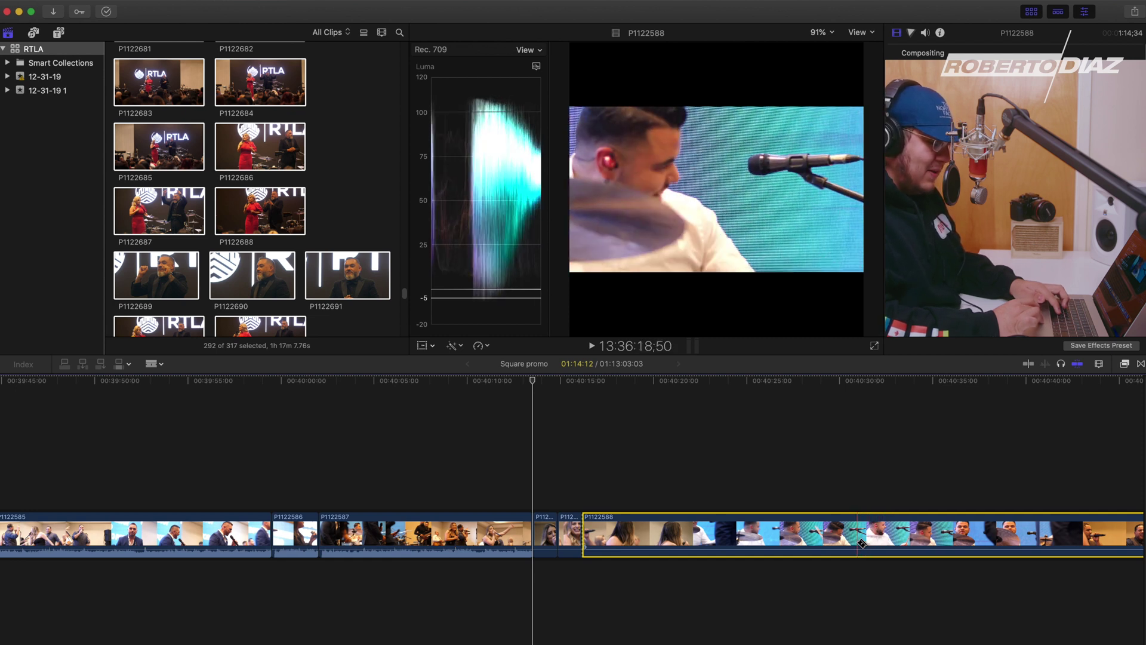
left_click(859, 540)
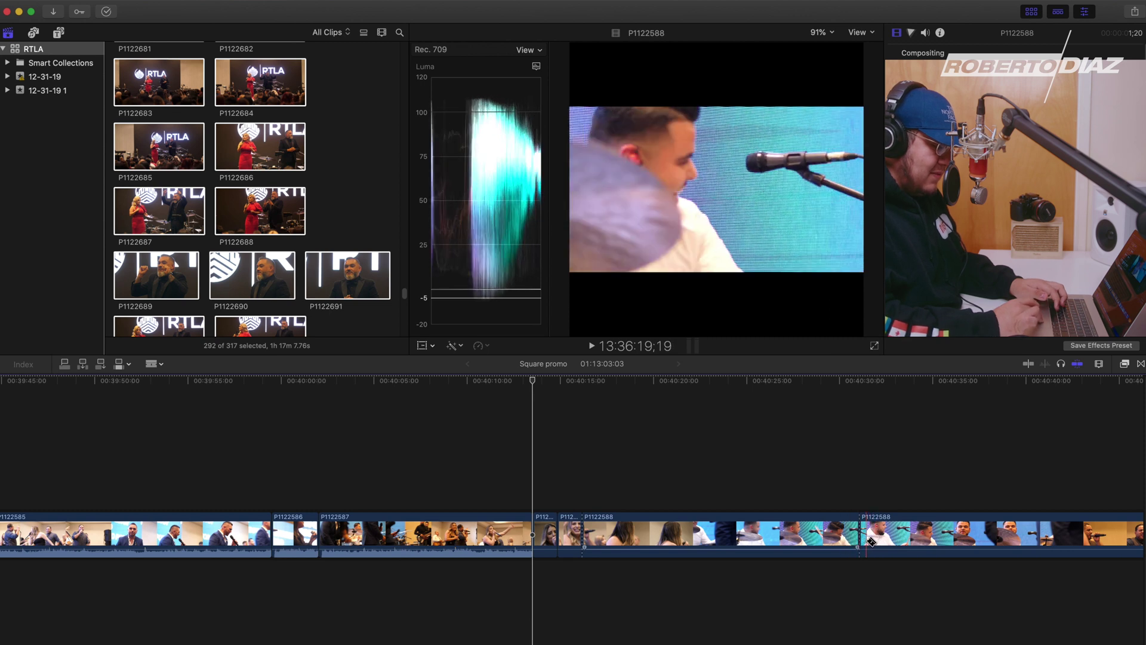
key("super+z")
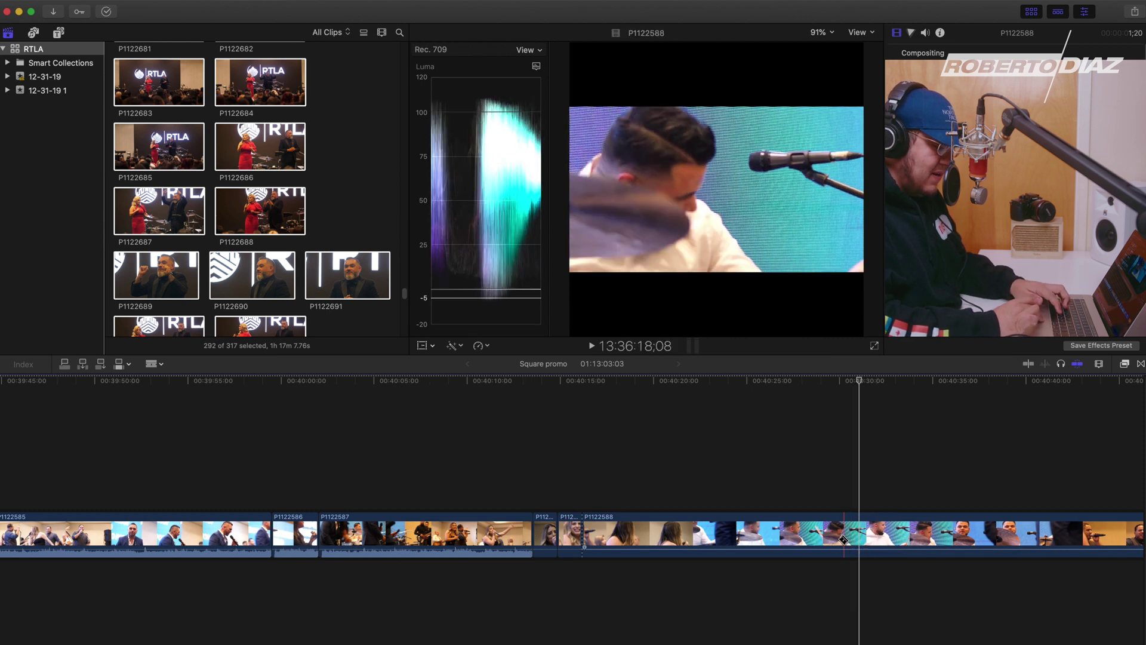
Cut the last P1122588 piece around the drummer shot and delete both outer pieces, keeping about 1.9 seconds.
left_click(843, 539)
left_click(874, 537)
key("a")
left_click(912, 539)
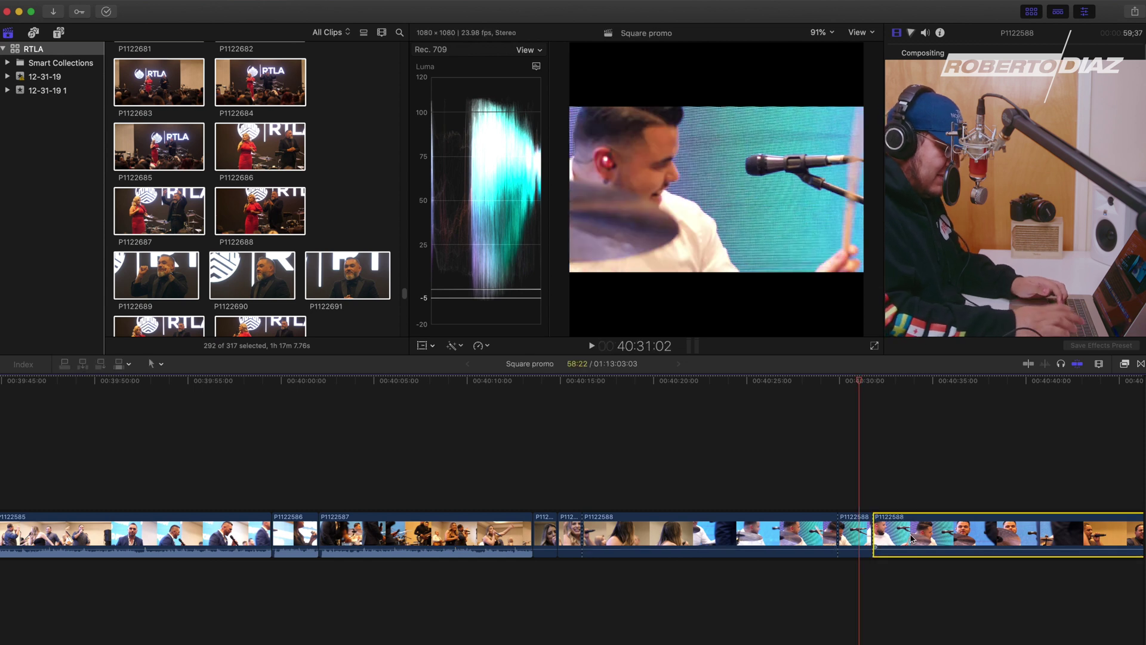
key("Delete")
left_click(784, 540)
key("Delete")
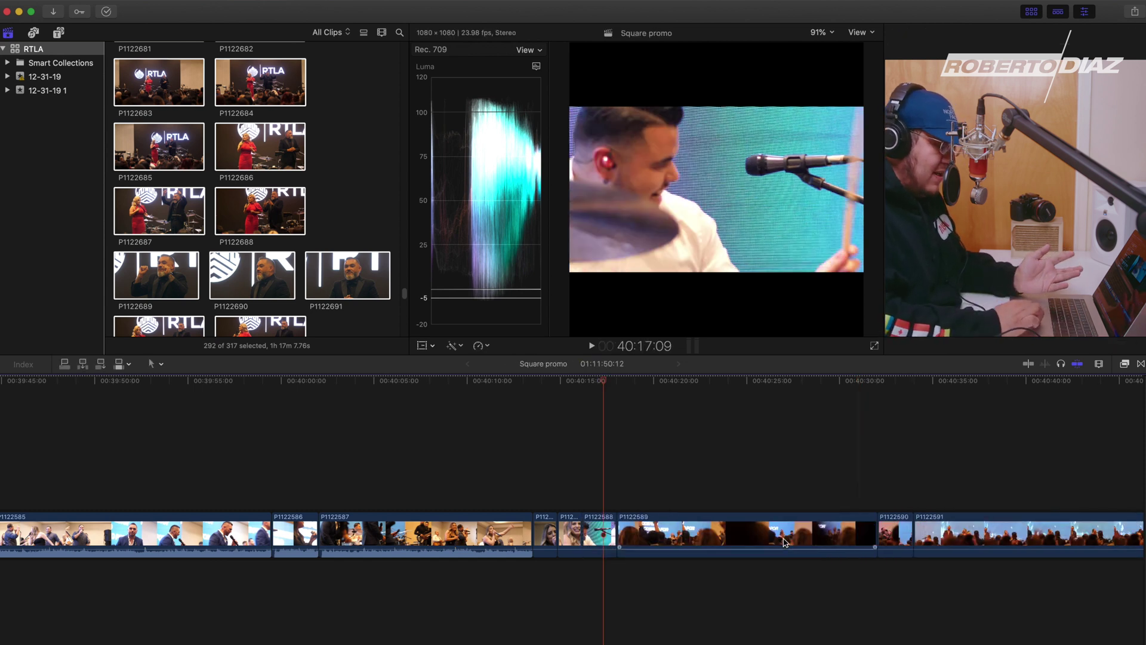
Play back the three short P1122588 shots in sequence to check how they flow.
key("super+4")
scroll(687, 531, "right", 2)
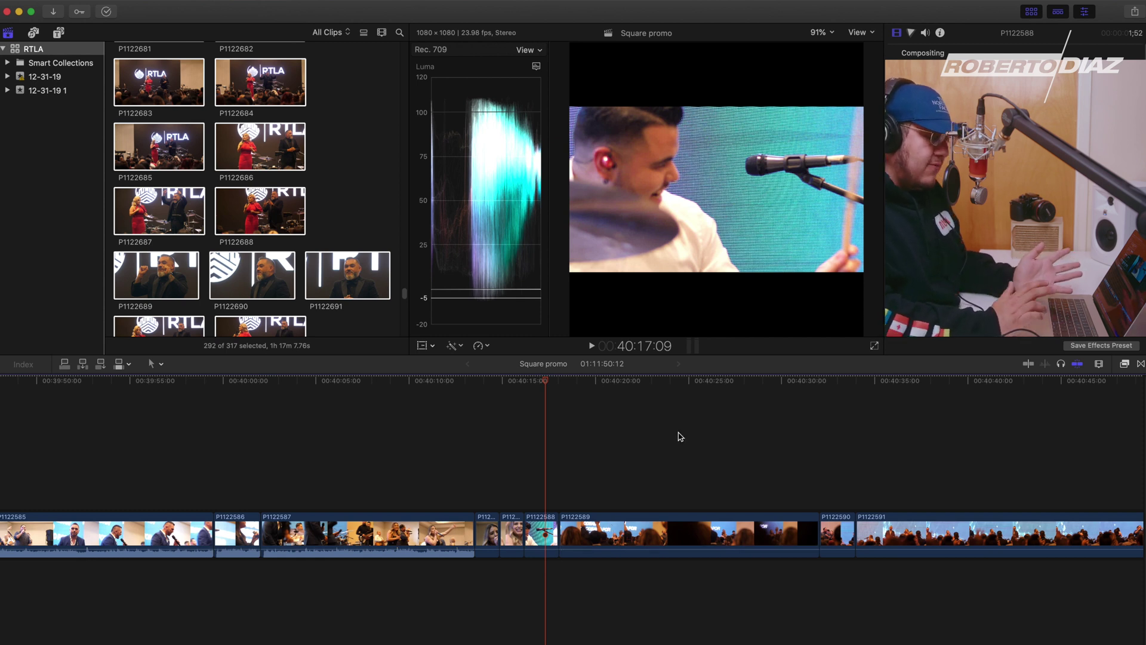
left_click(491, 497)
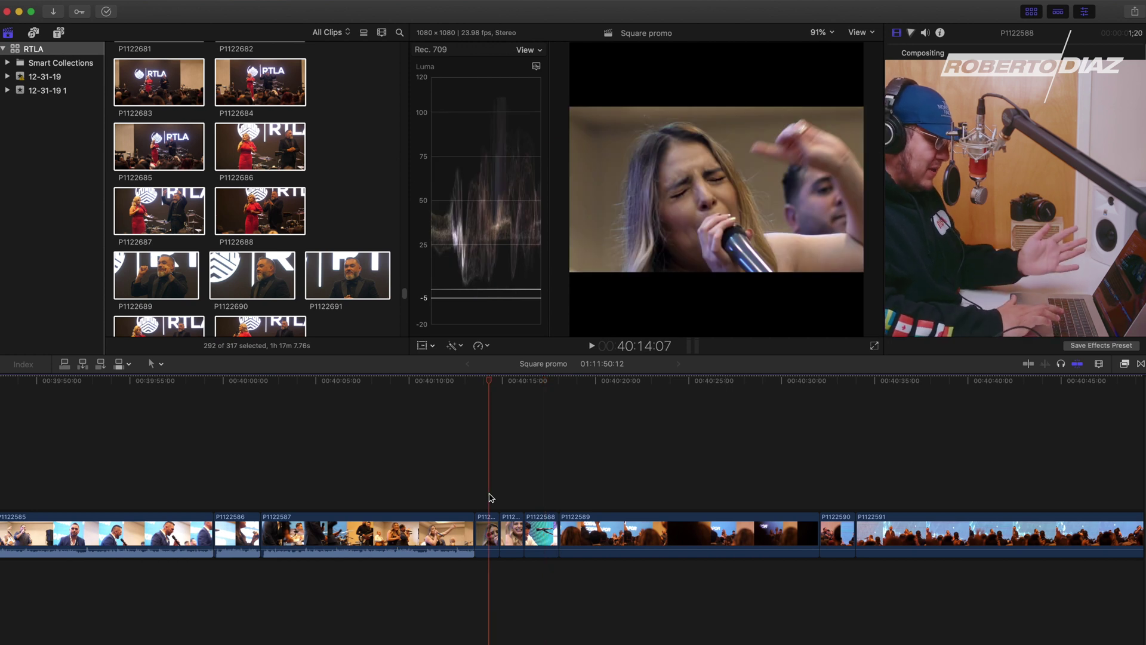
key("space")
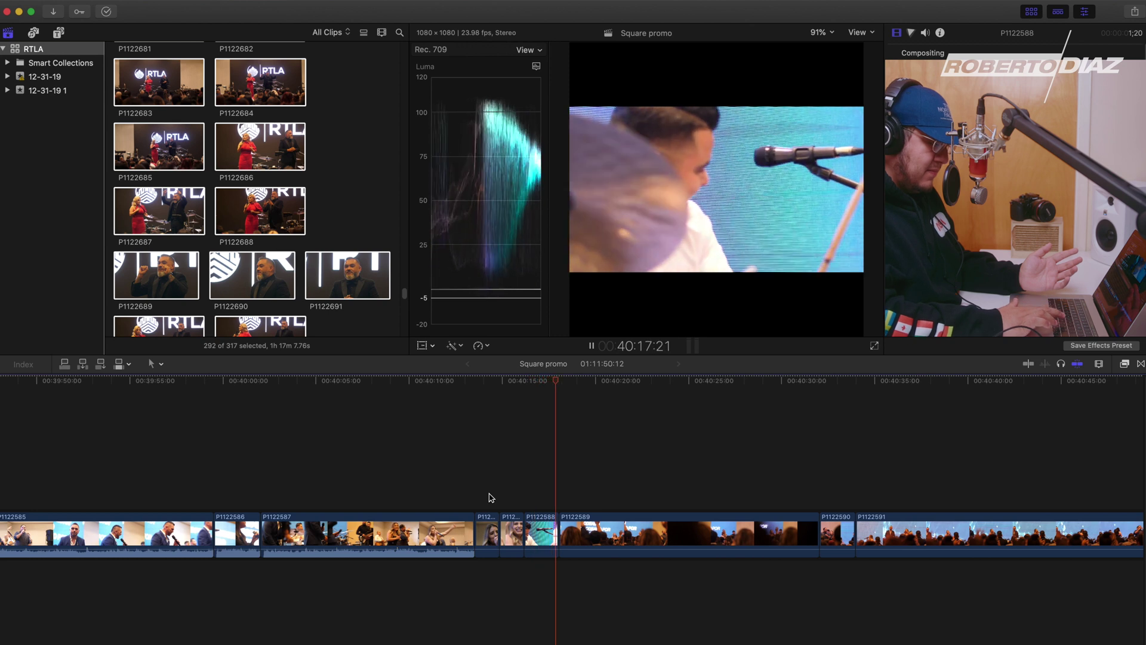
key("space")
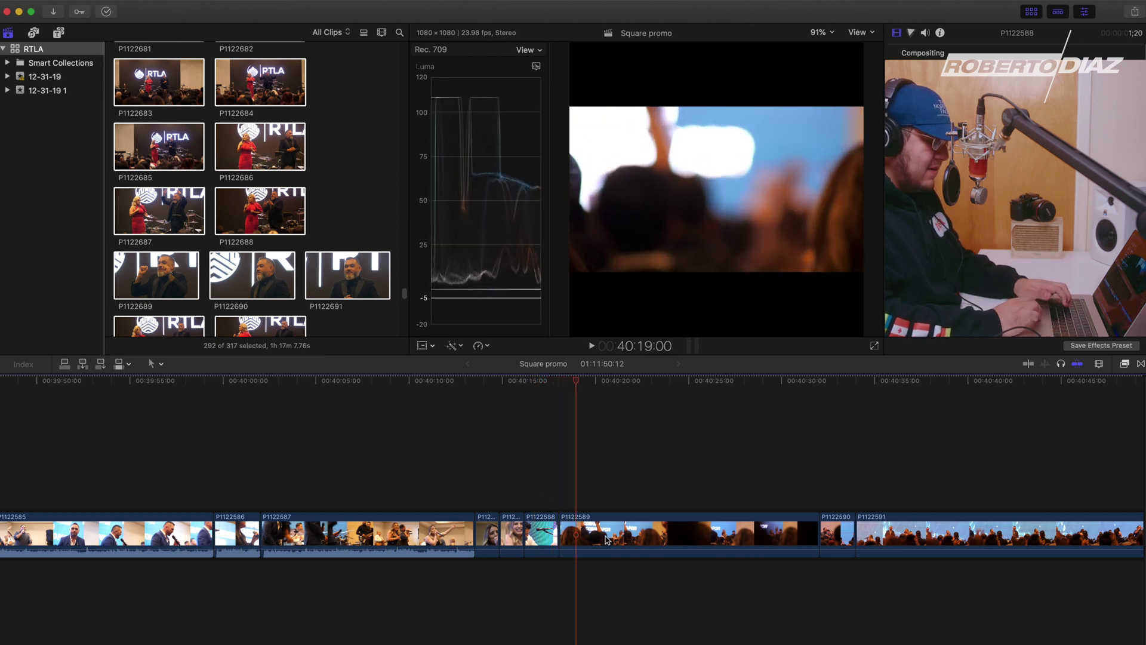
Cut clip P1122589 down to the raised-hand crowd shot, deleting the unwanted footage and keeping about 1.1 seconds.
key("r")
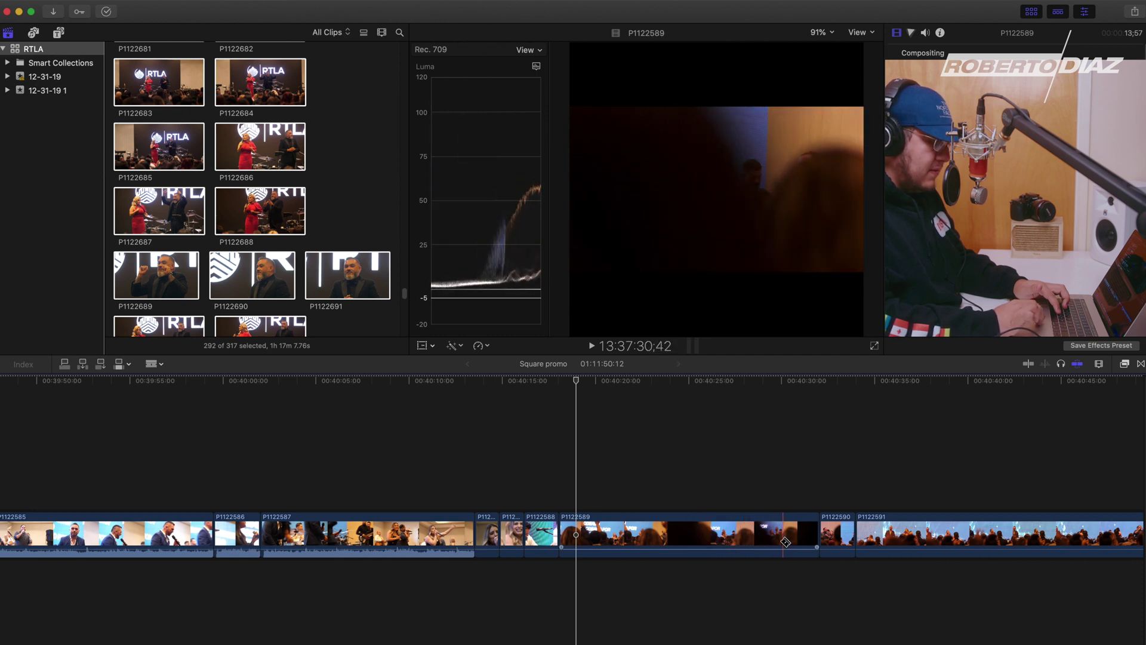
left_click_drag(563, 537, 769, 538)
key("Delete")
key("a")
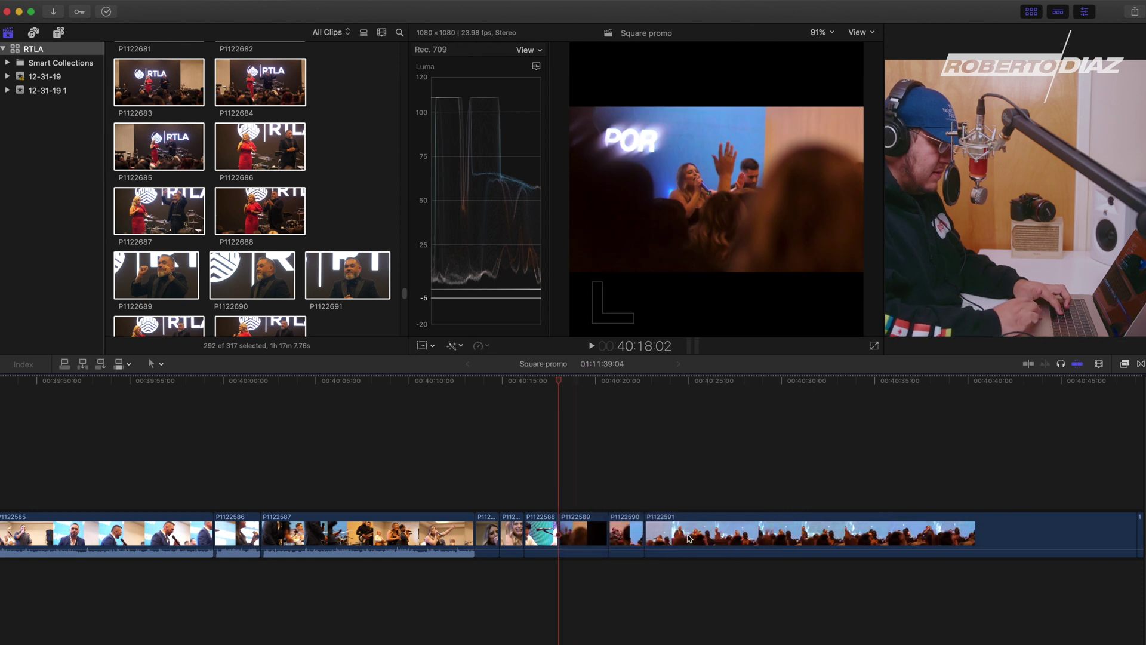
key("r")
left_click(571, 533)
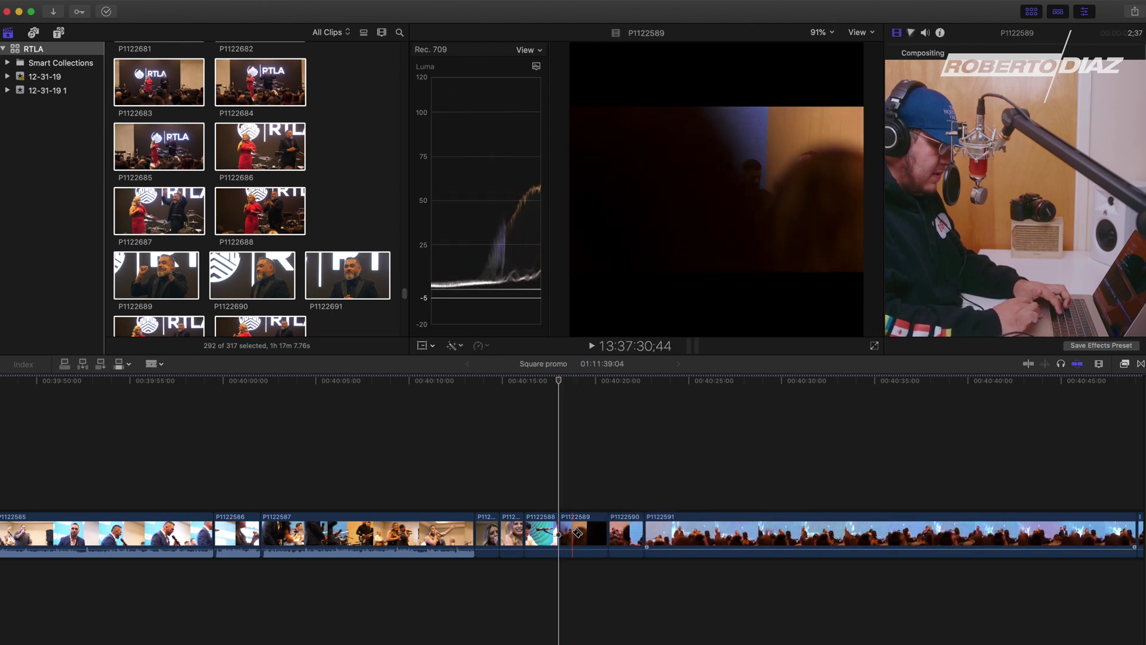
key("super+b")
key("a")
left_click(591, 536)
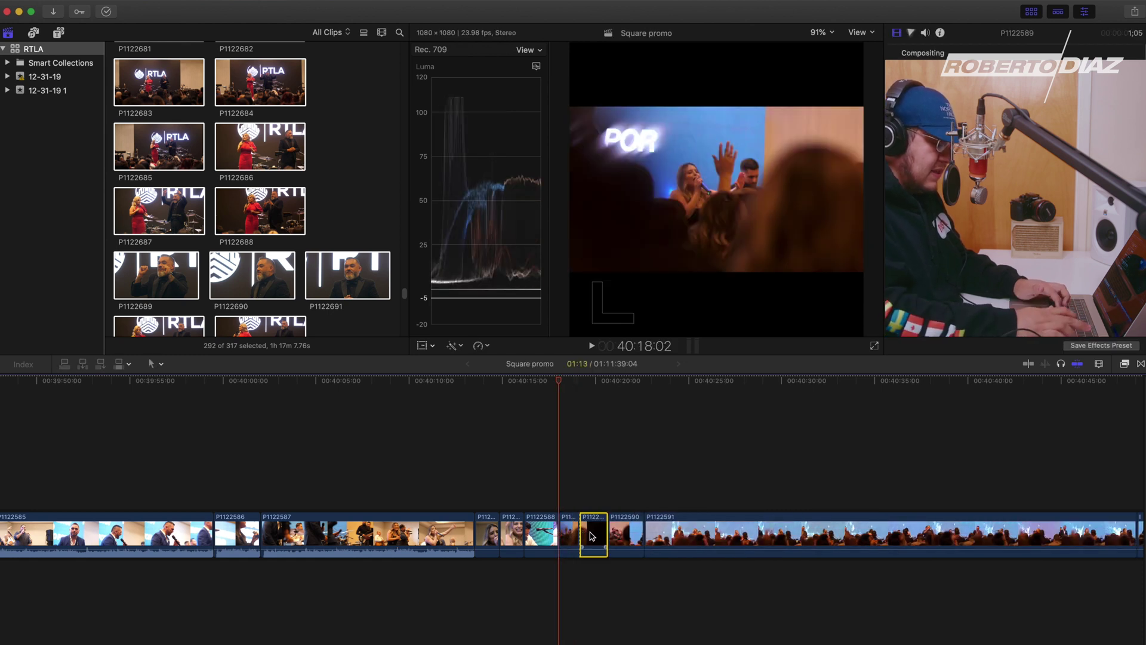
key("Delete")
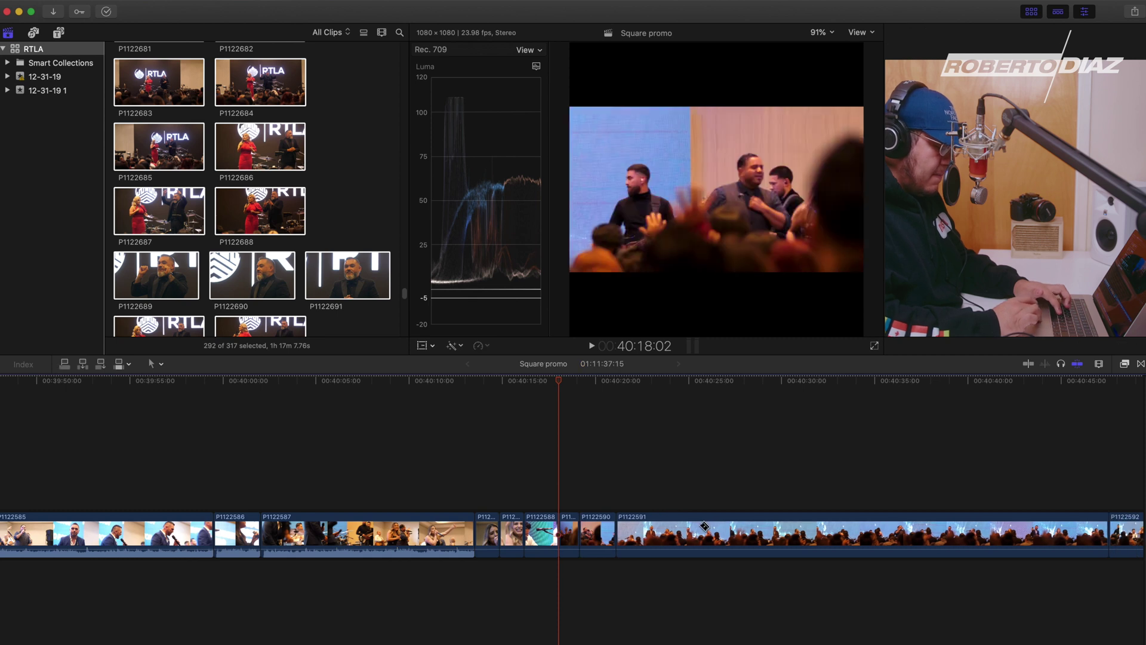
Skim clips P1122590 and P1122591 and delete both entirely from the timeline.
key("b")
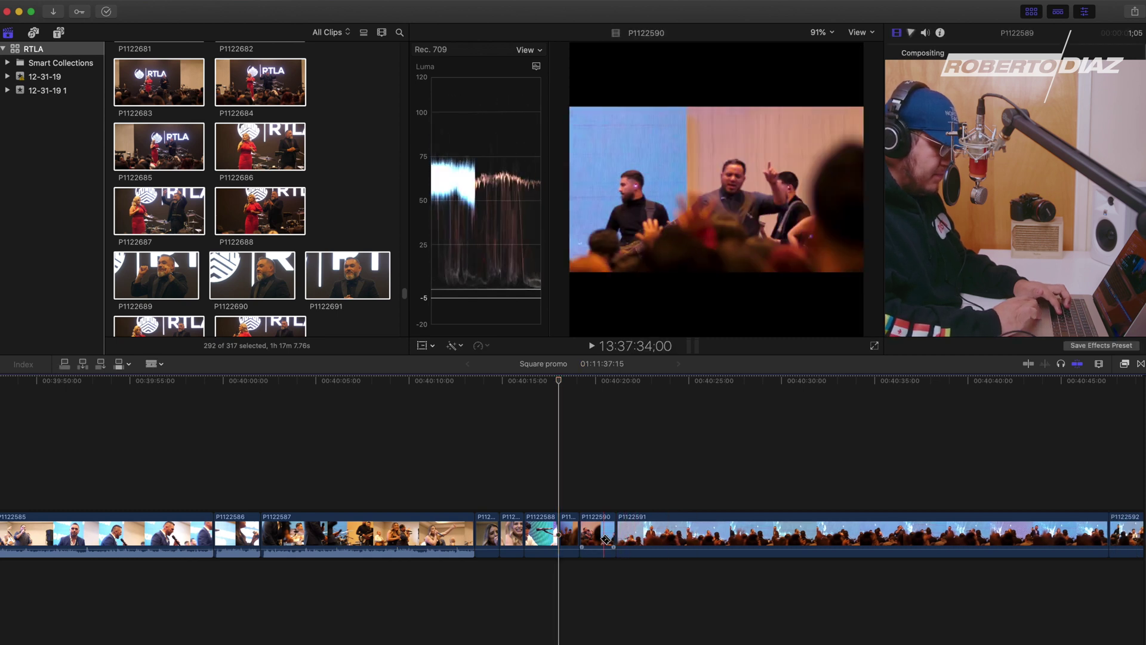
key("a")
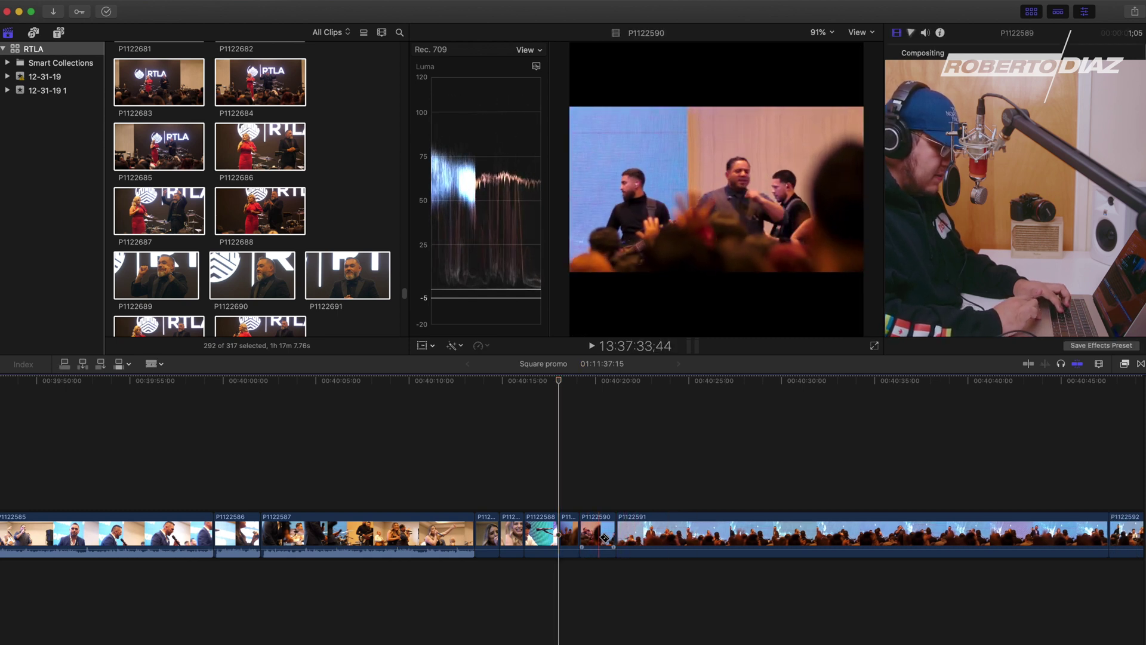
left_click(600, 539)
key("Delete")
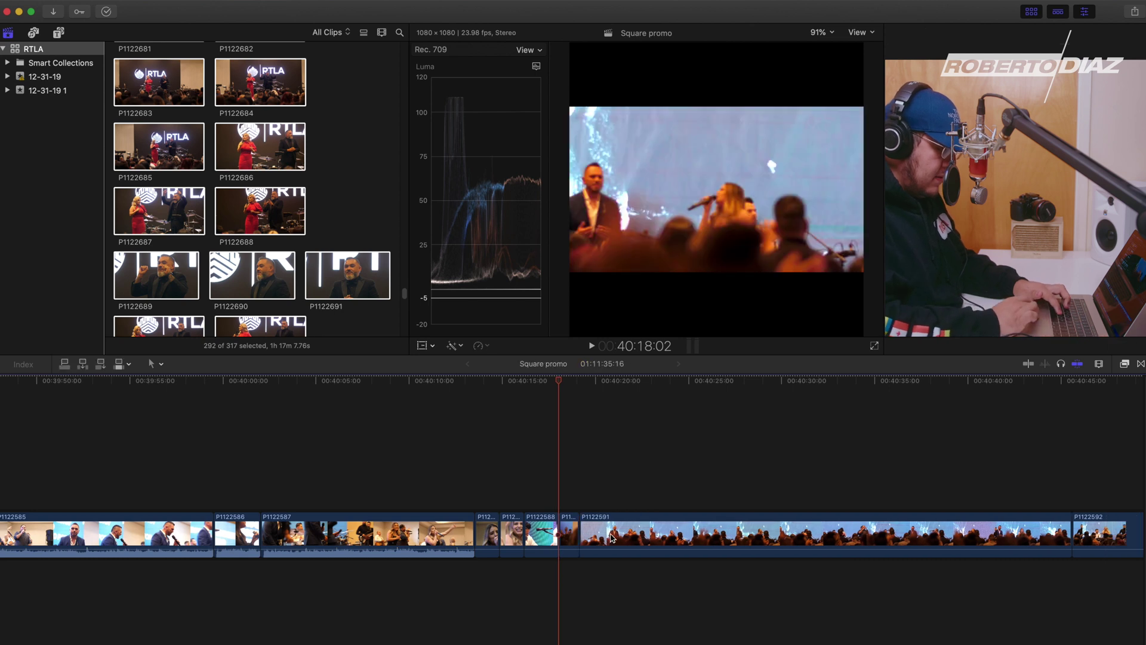
key("super+4")
scroll(836, 535, "right", 5)
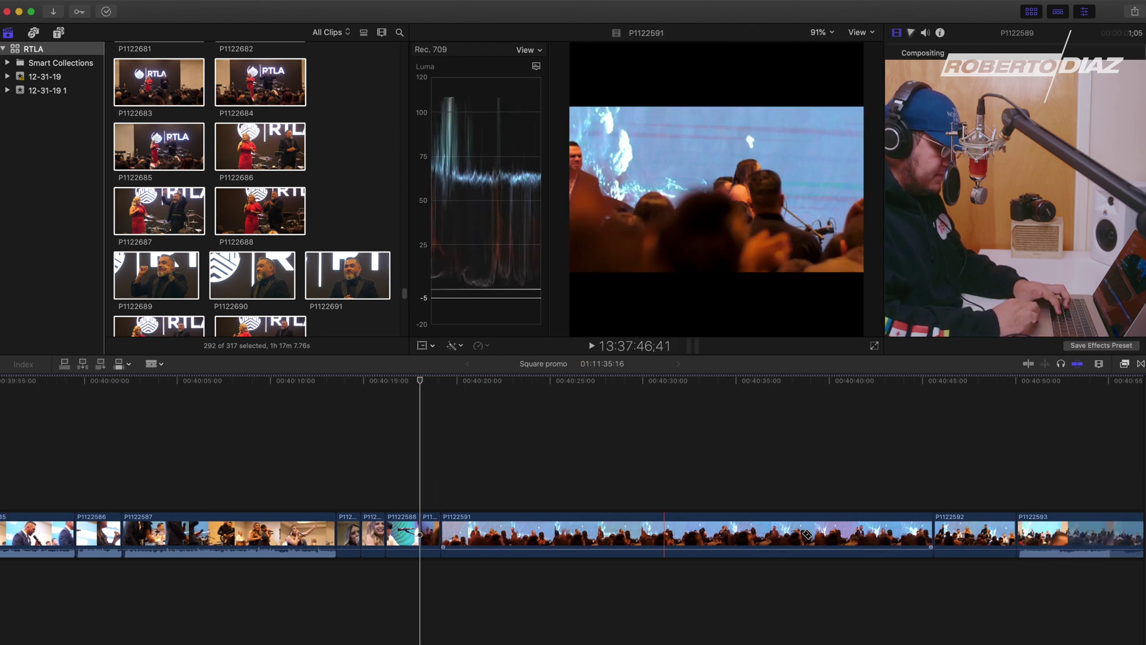
key("a")
left_click(811, 546)
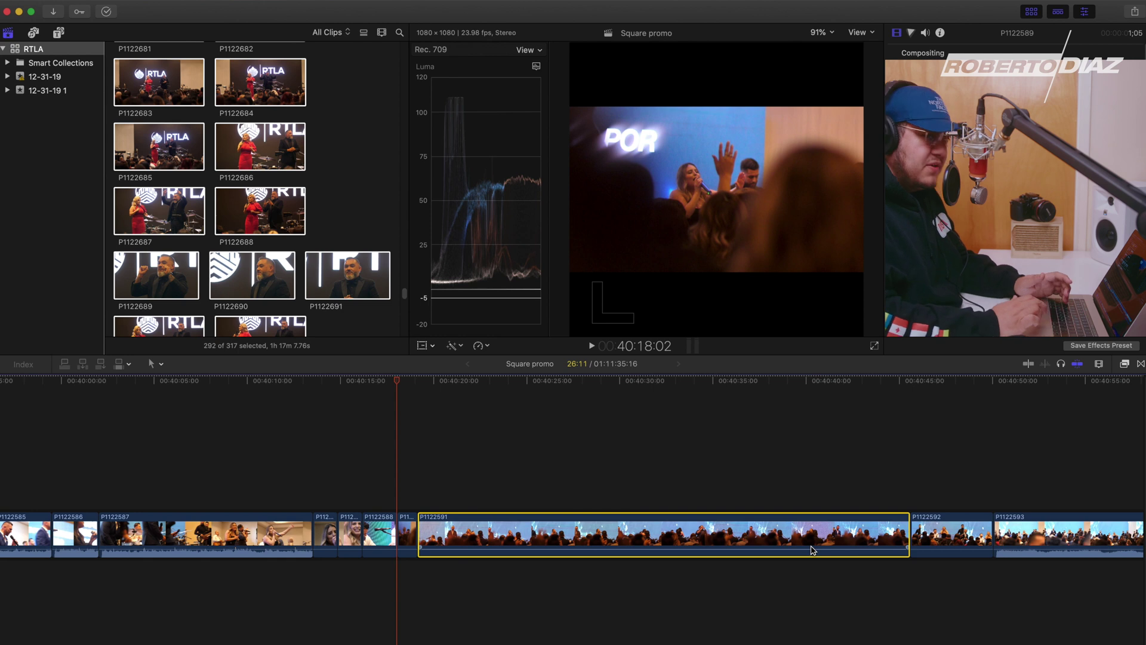
key("Delete")
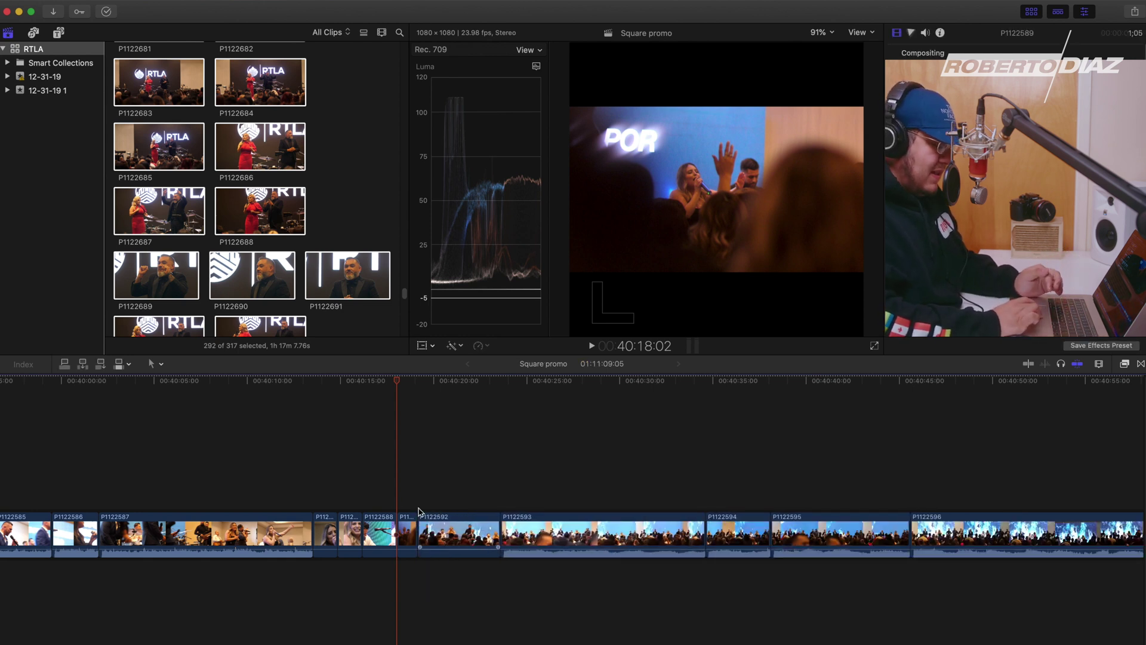
Review the wide stage shots after P1122589 and delete clips P1122592, P1122593 and P1122594.
key("space")
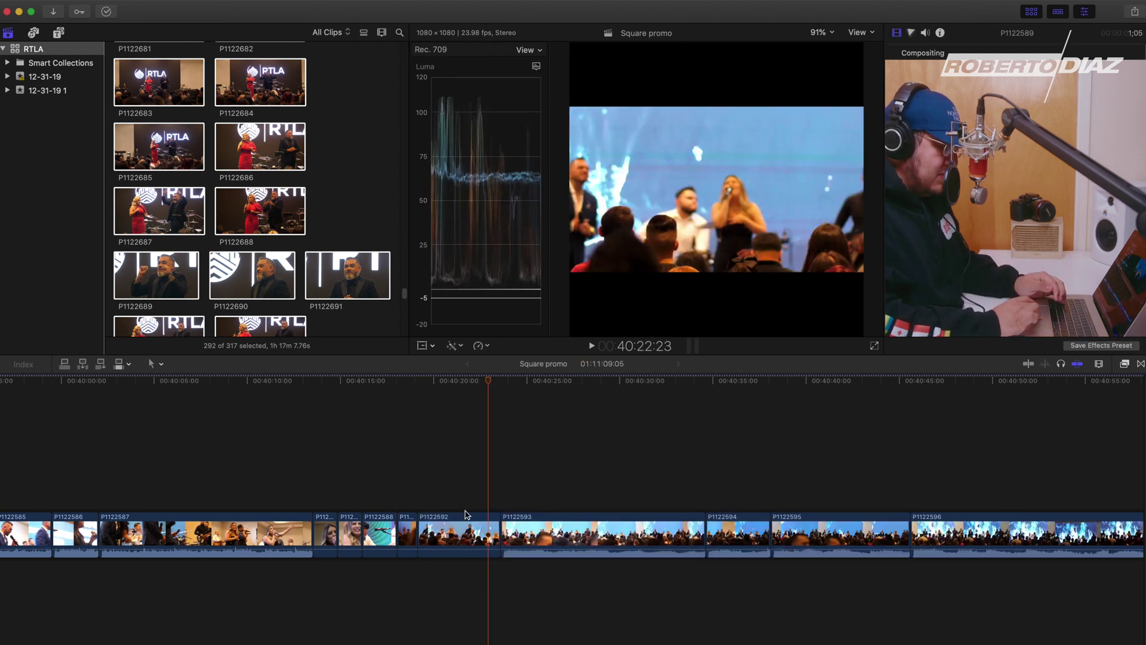
left_click(454, 528)
key("Delete")
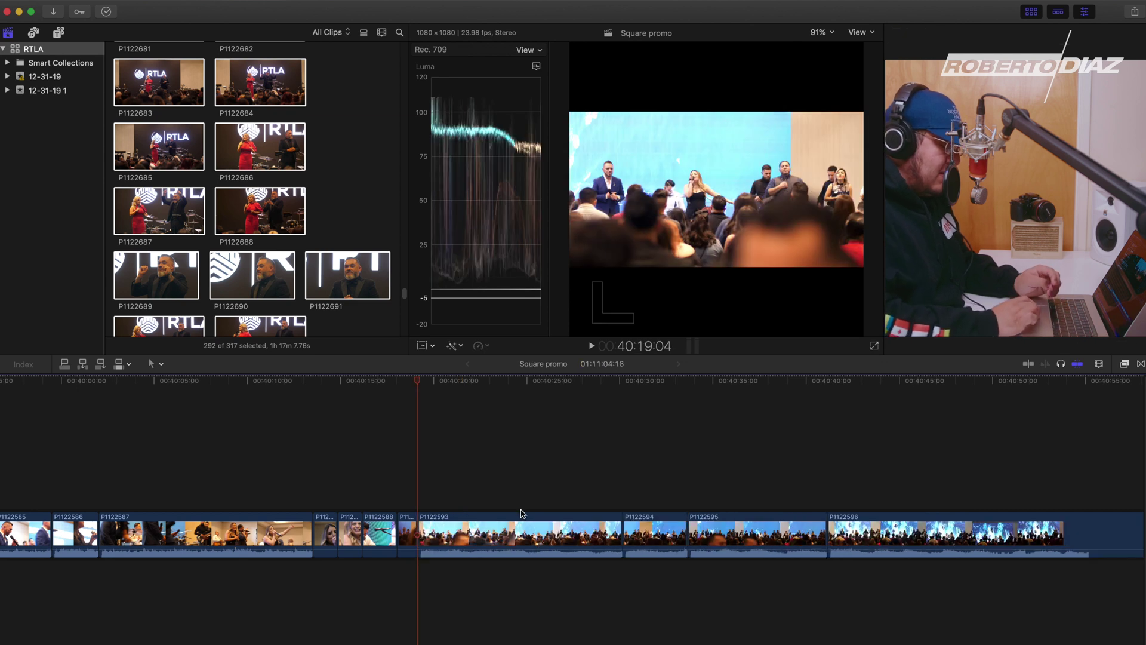
left_click(522, 540)
key("Delete")
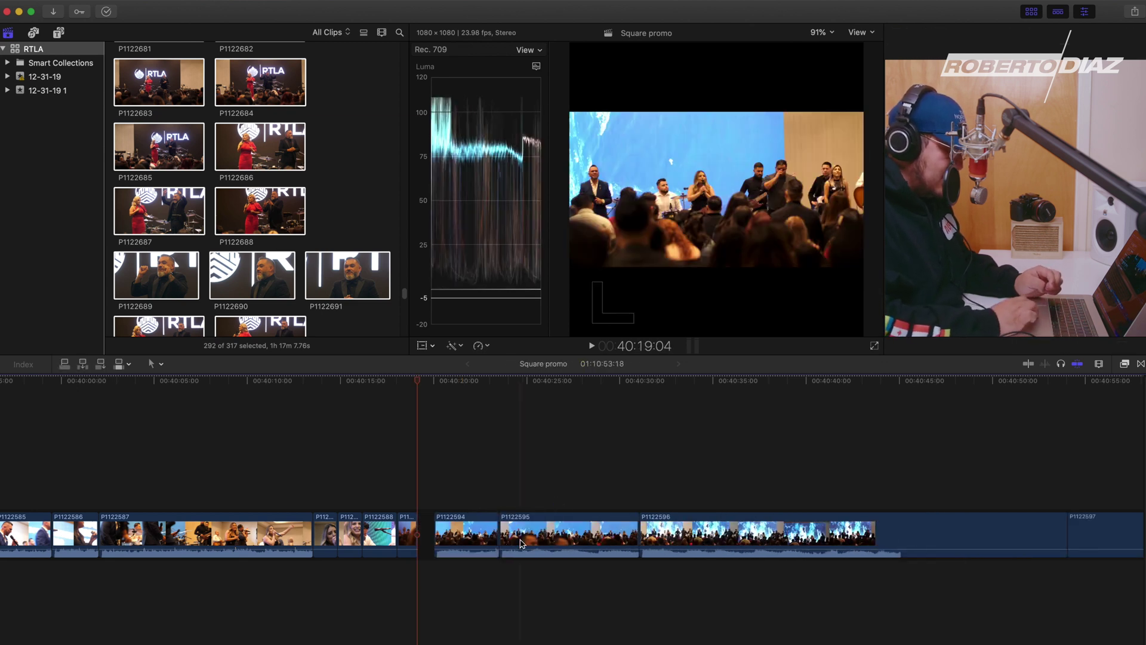
left_click(442, 493)
left_click(437, 527)
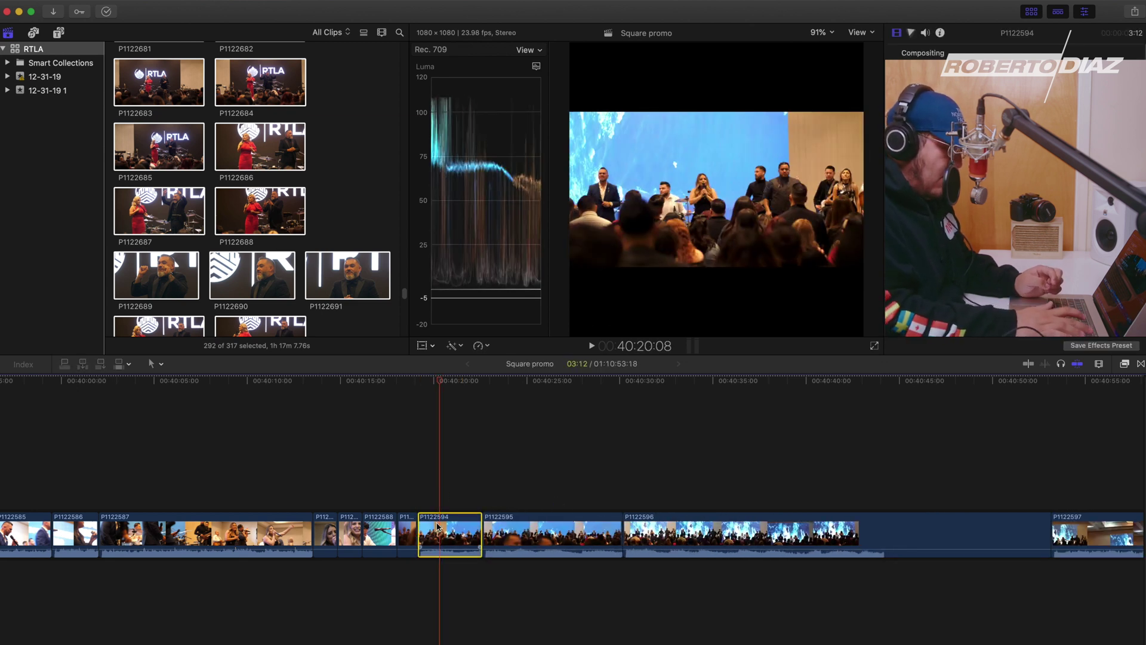
key("Delete")
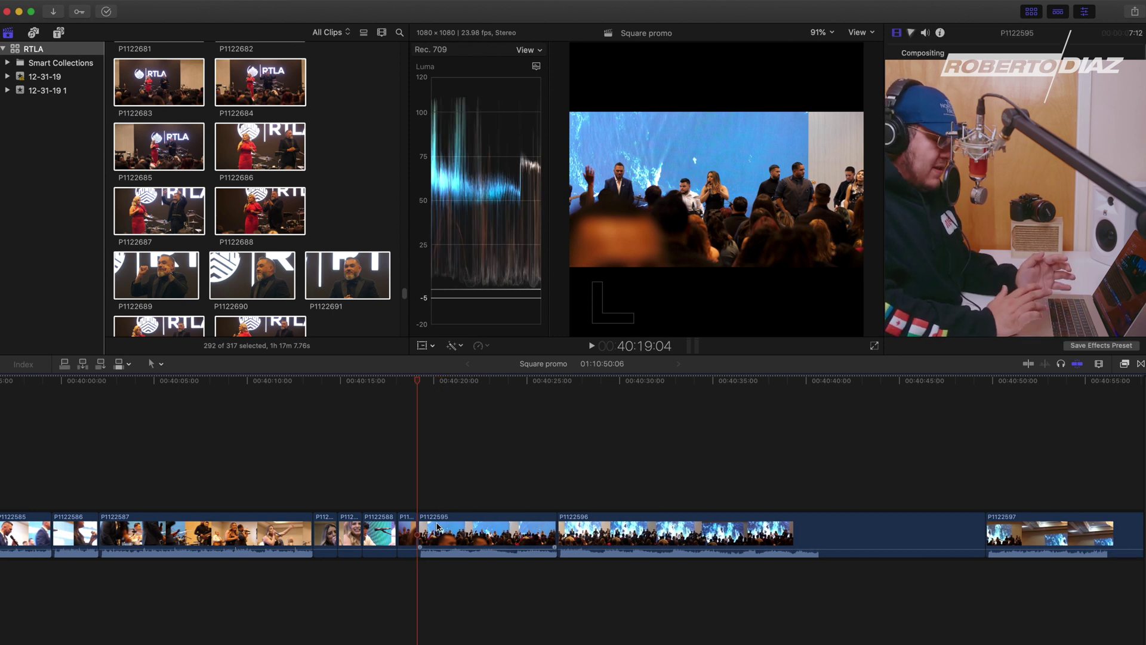
left_click(475, 509)
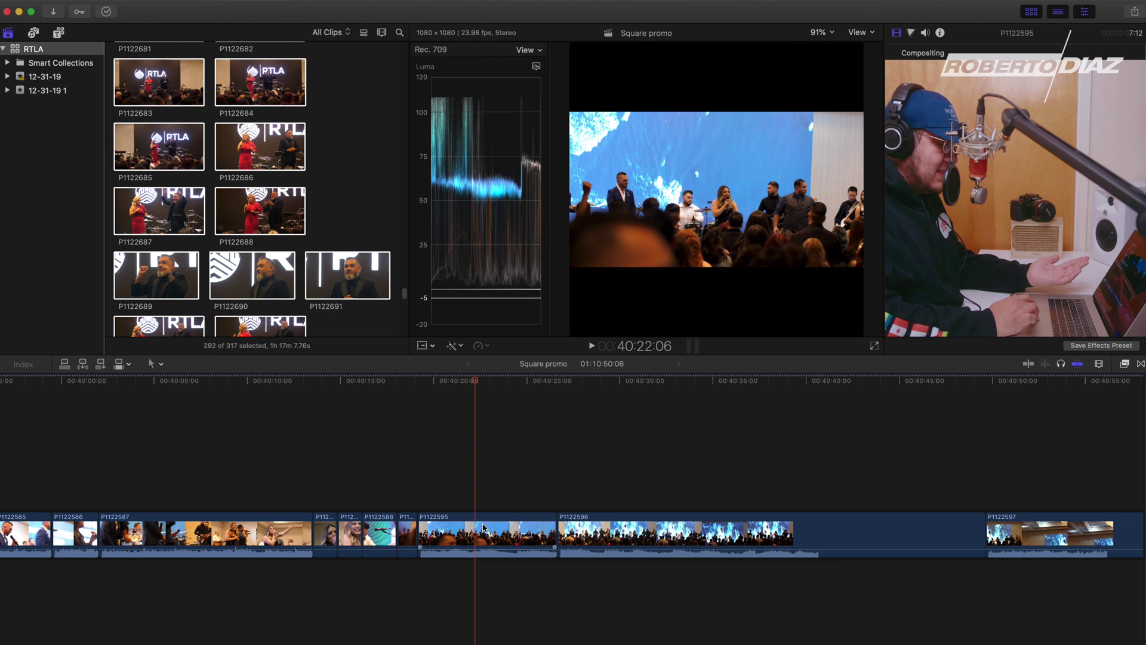
Skim the remaining wide stage shots after P1122589 and delete clips P1122595, P1122596 and P1122597.
left_click(484, 527)
key("Delete")
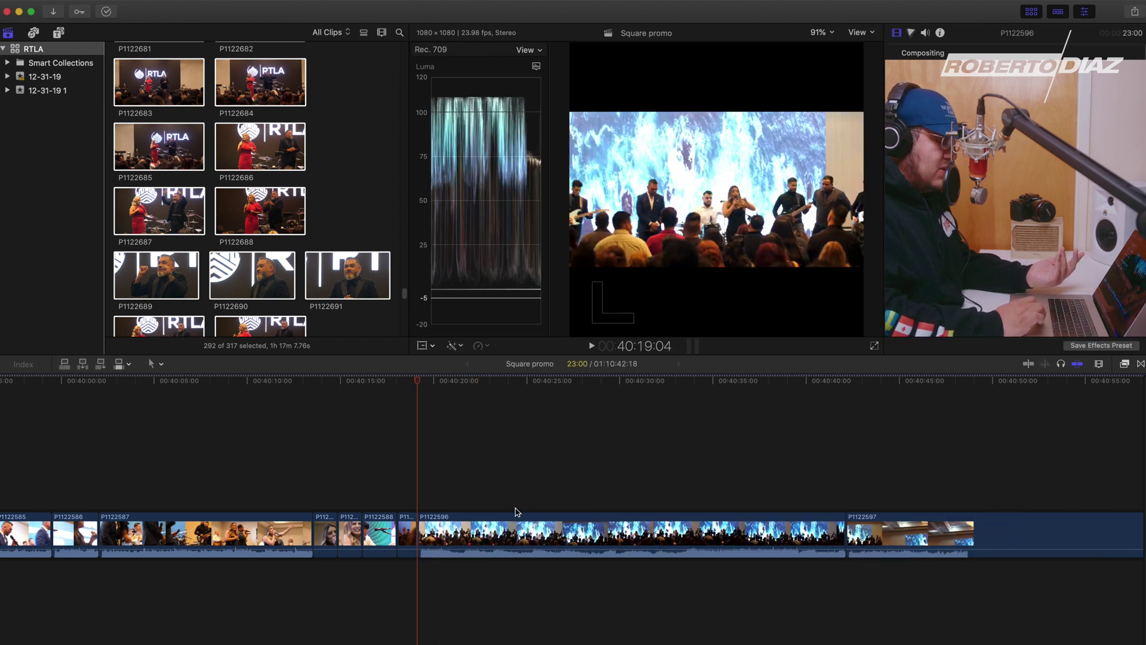
left_click(517, 512)
left_click(656, 506)
left_click(655, 519)
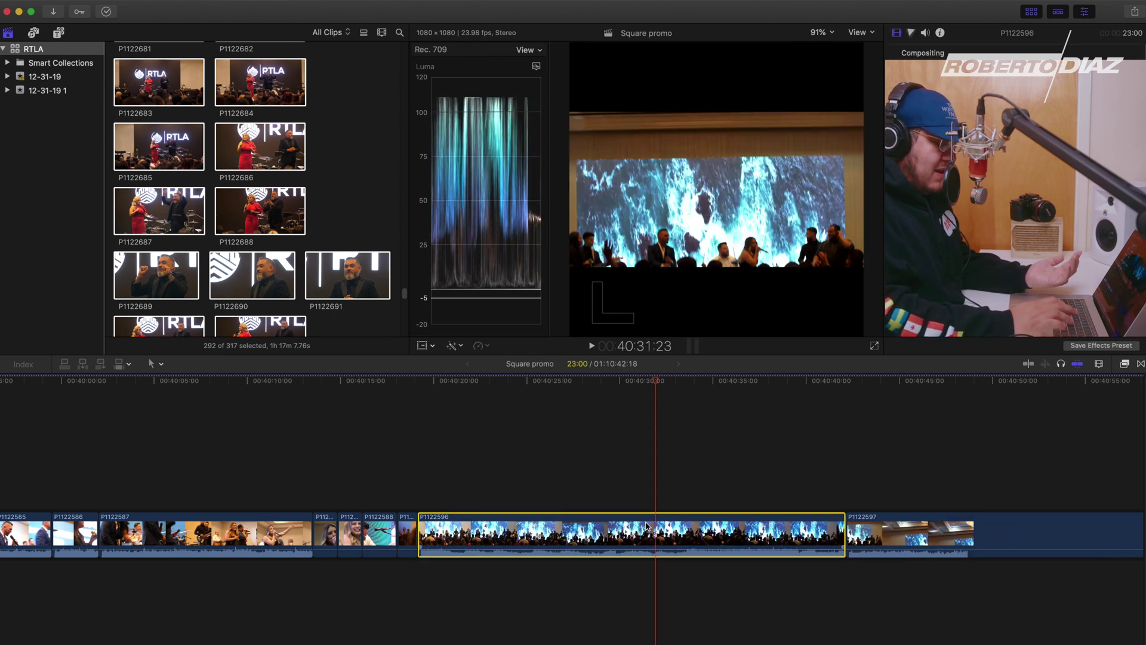
key("Delete")
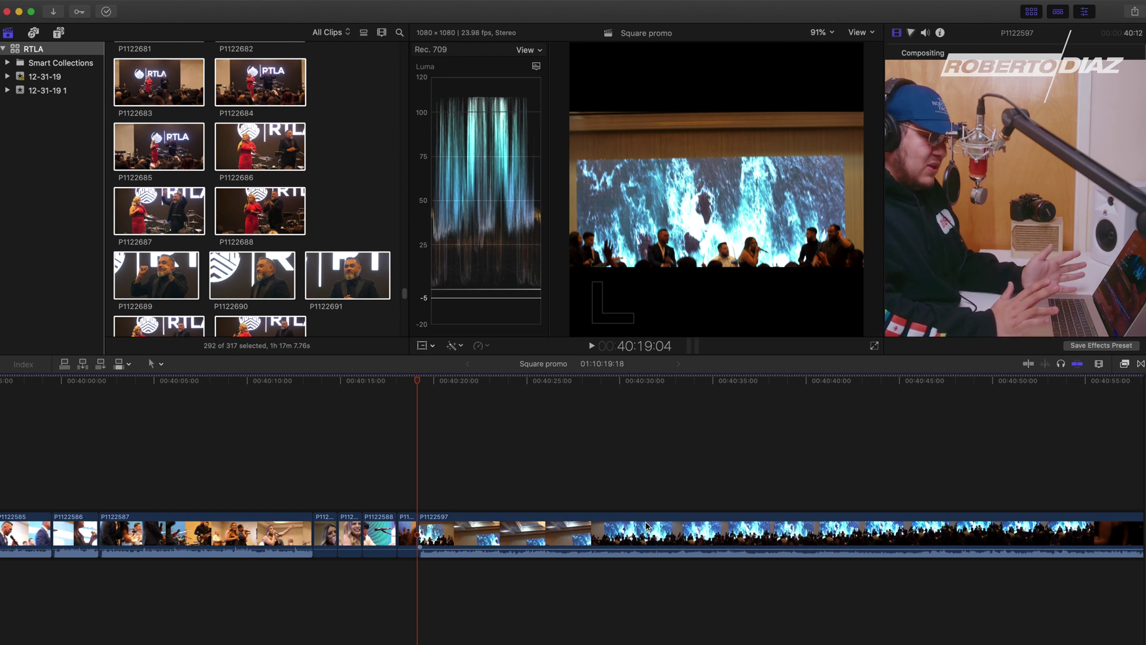
left_click(602, 482)
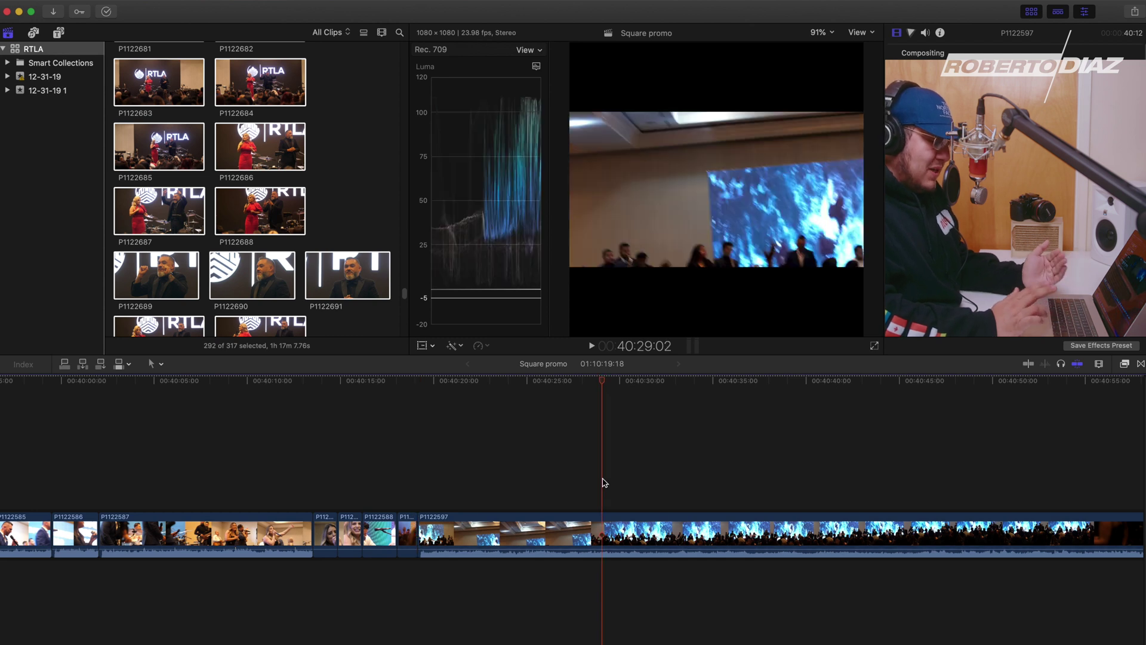
left_click(702, 528)
key("Delete")
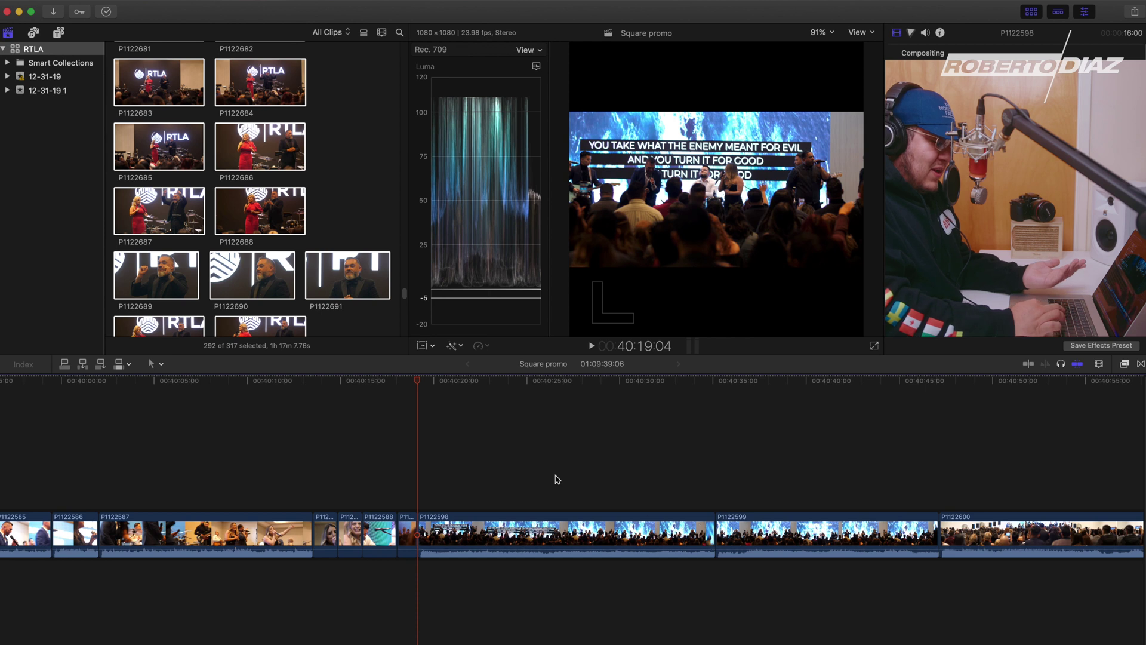
Copy the four short shots between P1122587 and P1122598 and paste them after the opening short shots, just before P1122429.
scroll(333, 489, "left", 15)
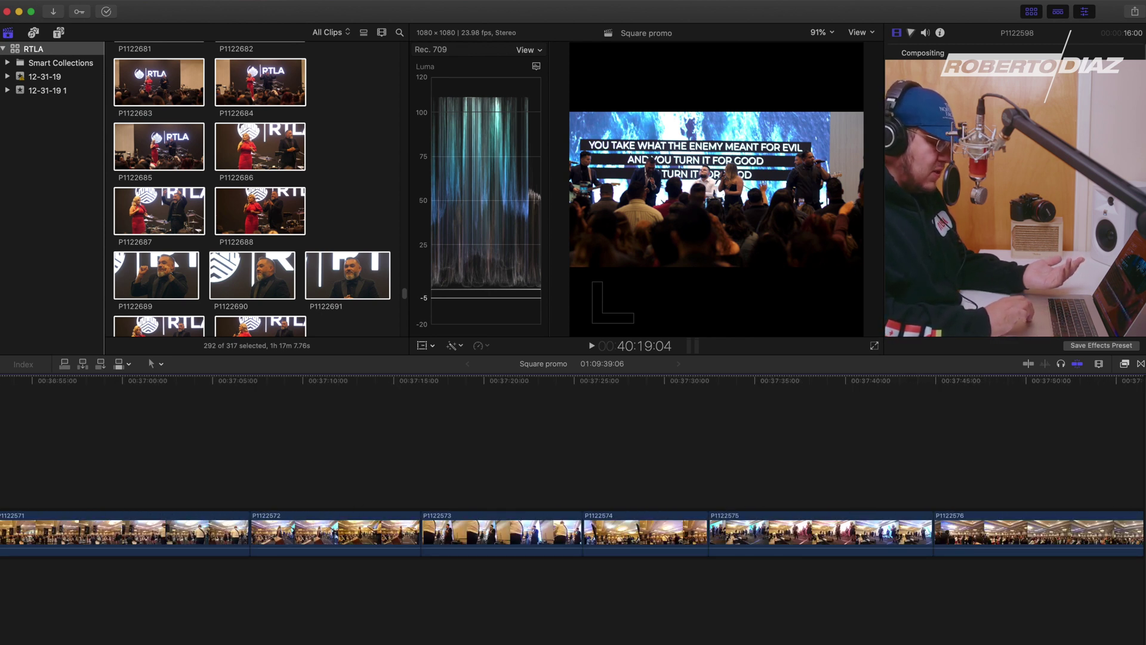
scroll(728, 610, "right", 10)
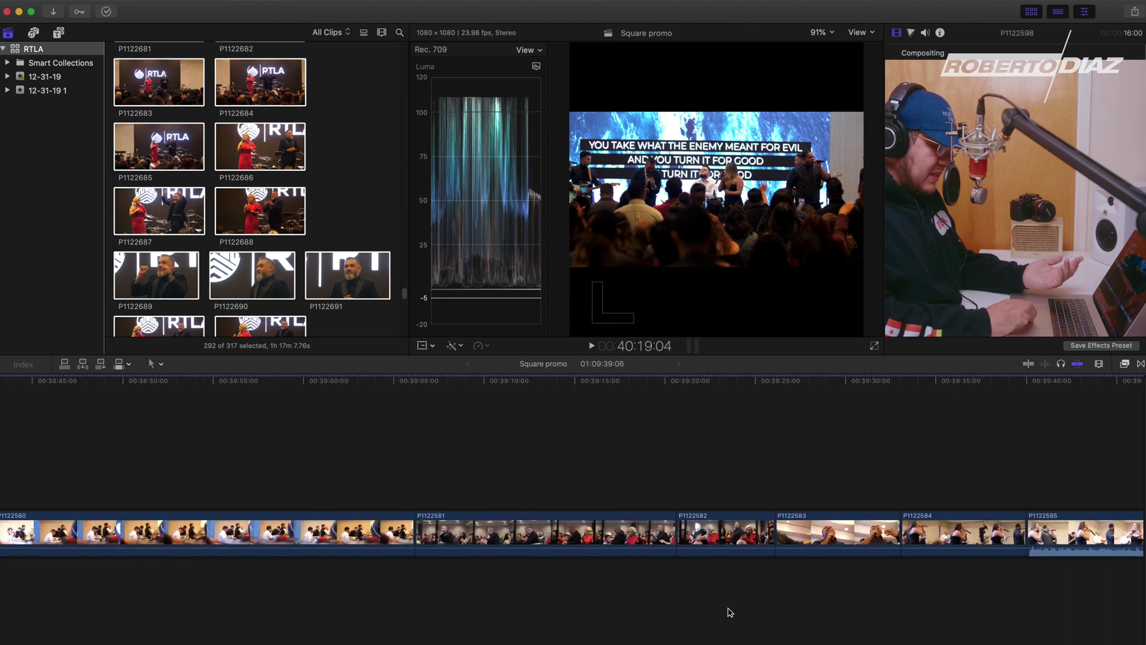
scroll(729, 610, "right", 5)
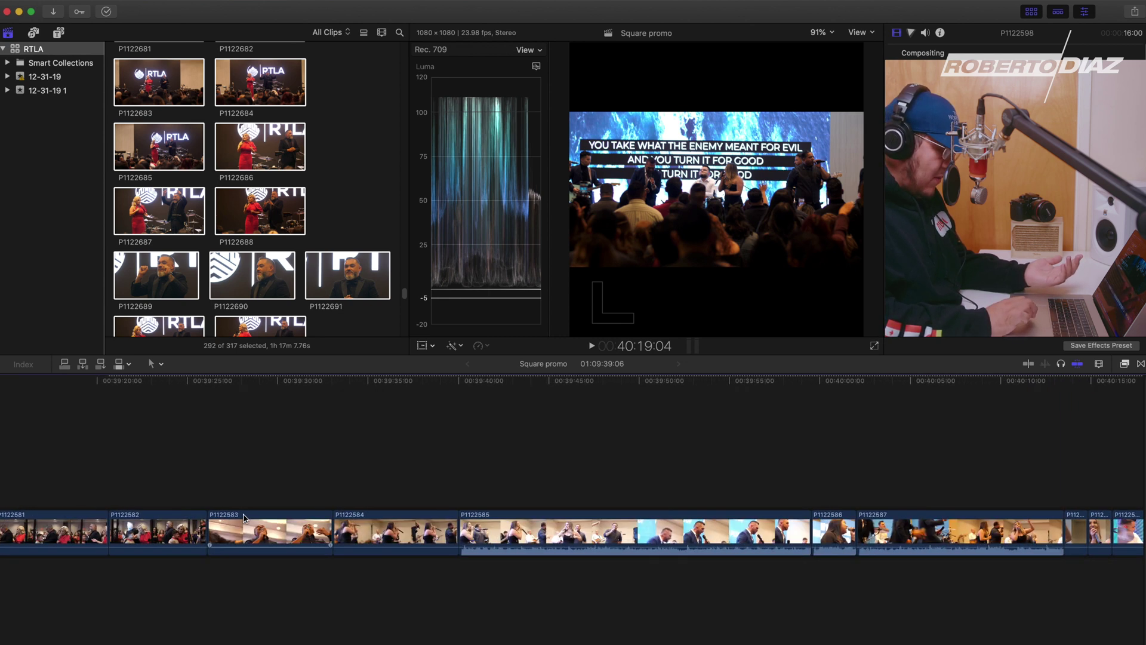
scroll(243, 517, "right", 3)
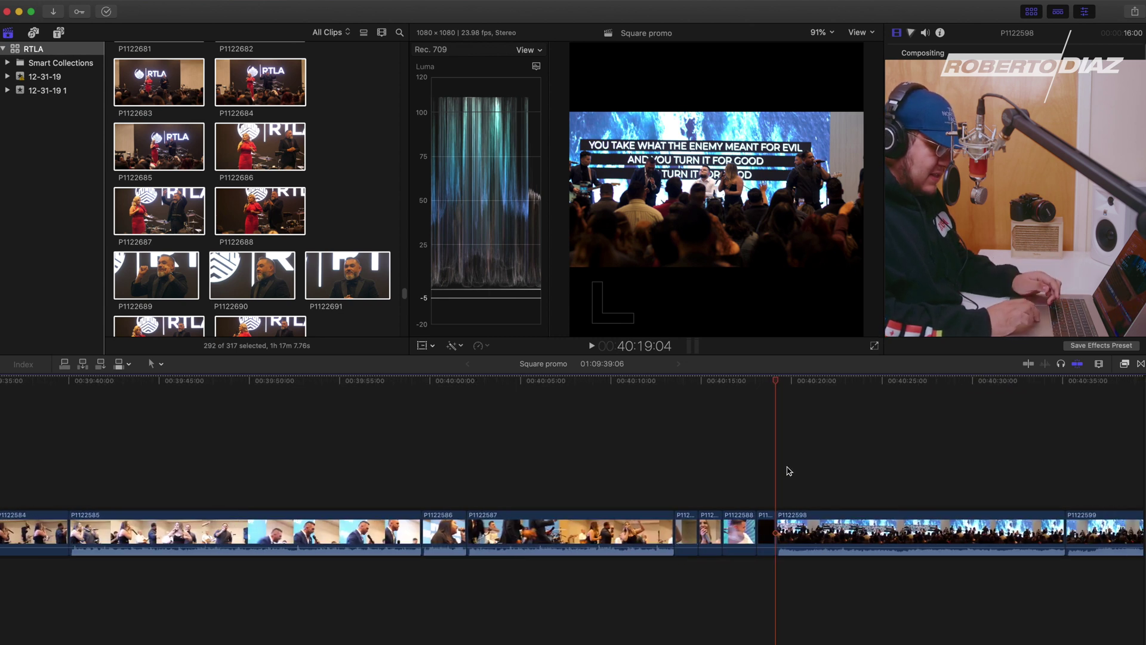
left_click_drag(732, 507, 683, 547)
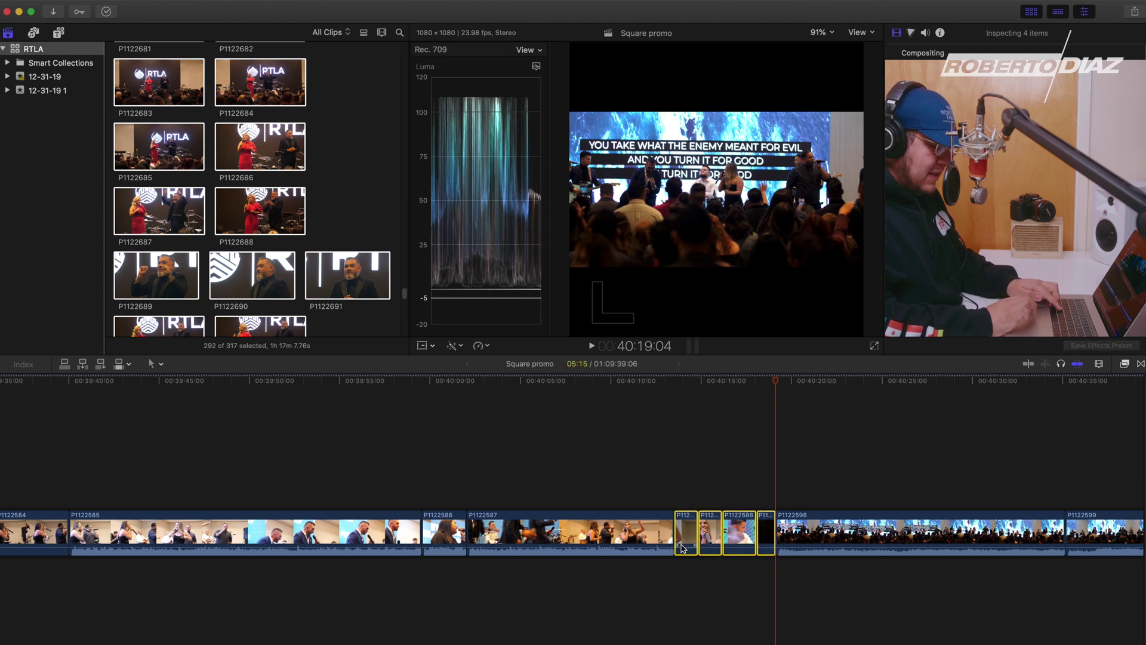
left_click_drag(779, 377, 0, 449)
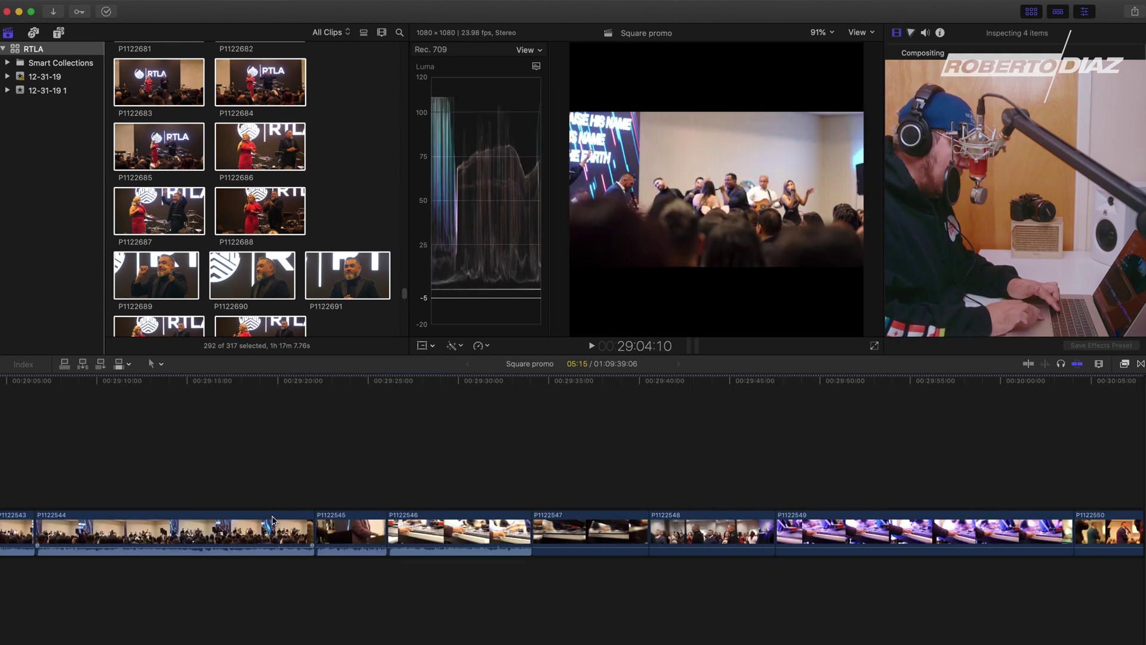
scroll(273, 520, "left", 10)
scroll(400, 635, "left", 15)
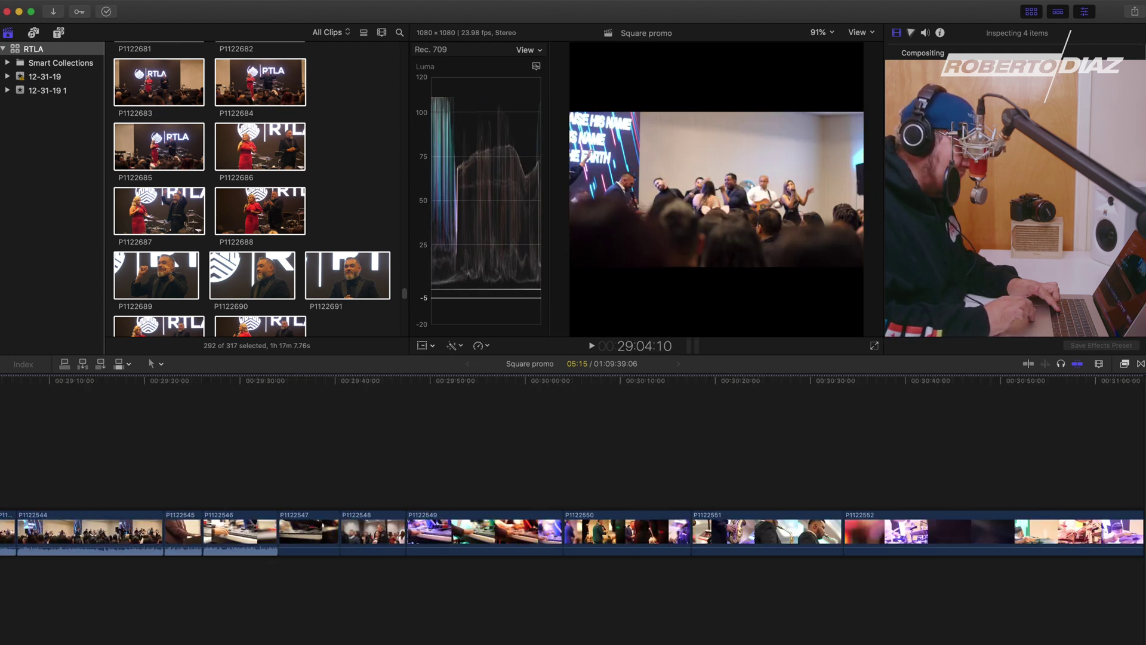
scroll(117, 493, "left", 10)
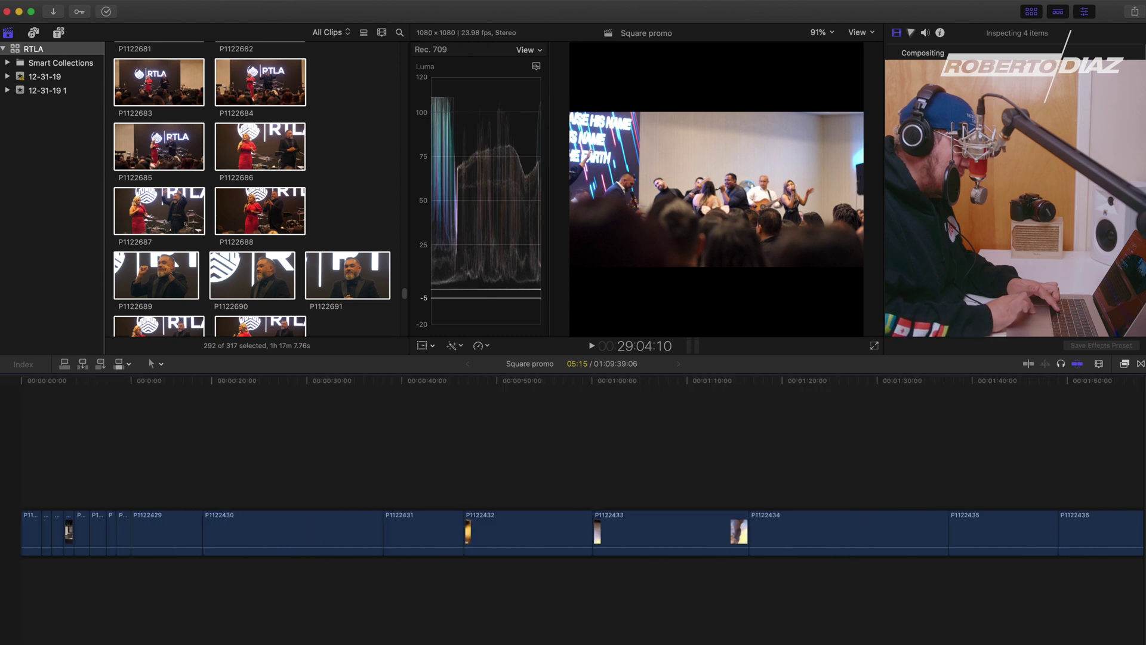
left_click(117, 493)
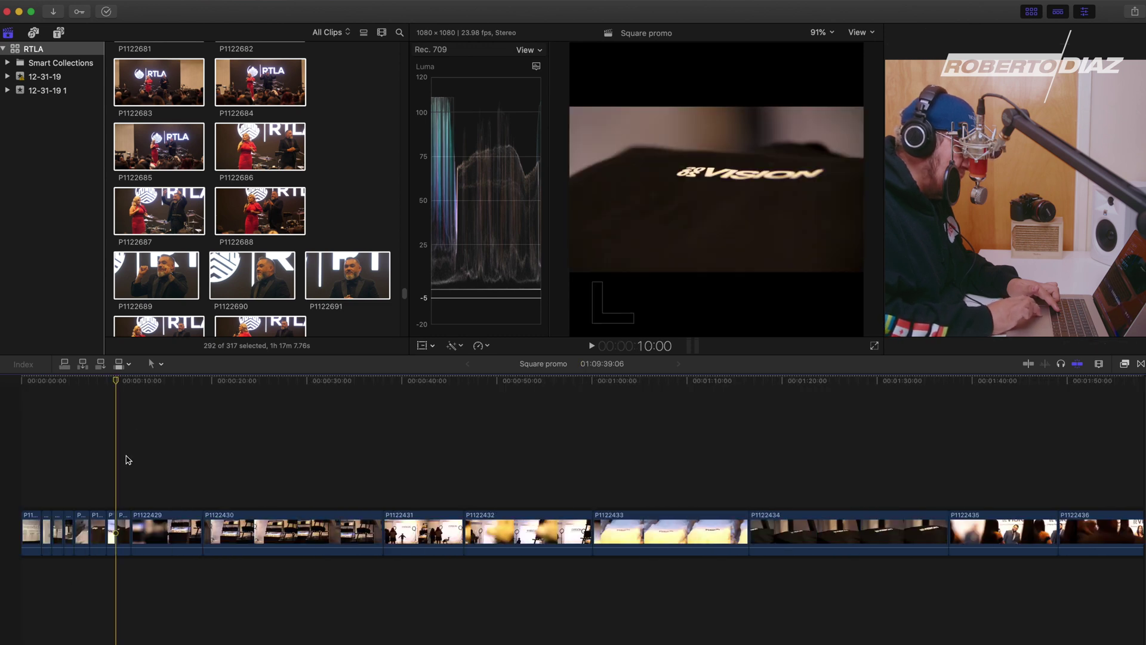
left_click(127, 382)
key("super+v")
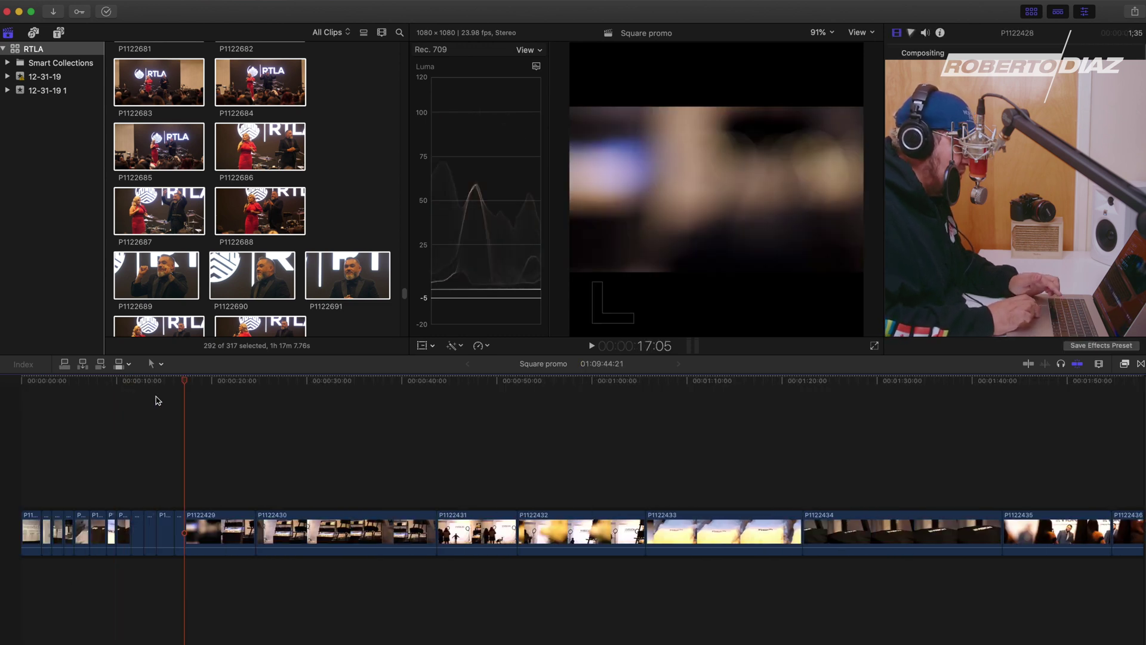
Play the assembled short shots from the start of the timeline through the pasted ones to check the flow.
key("Home")
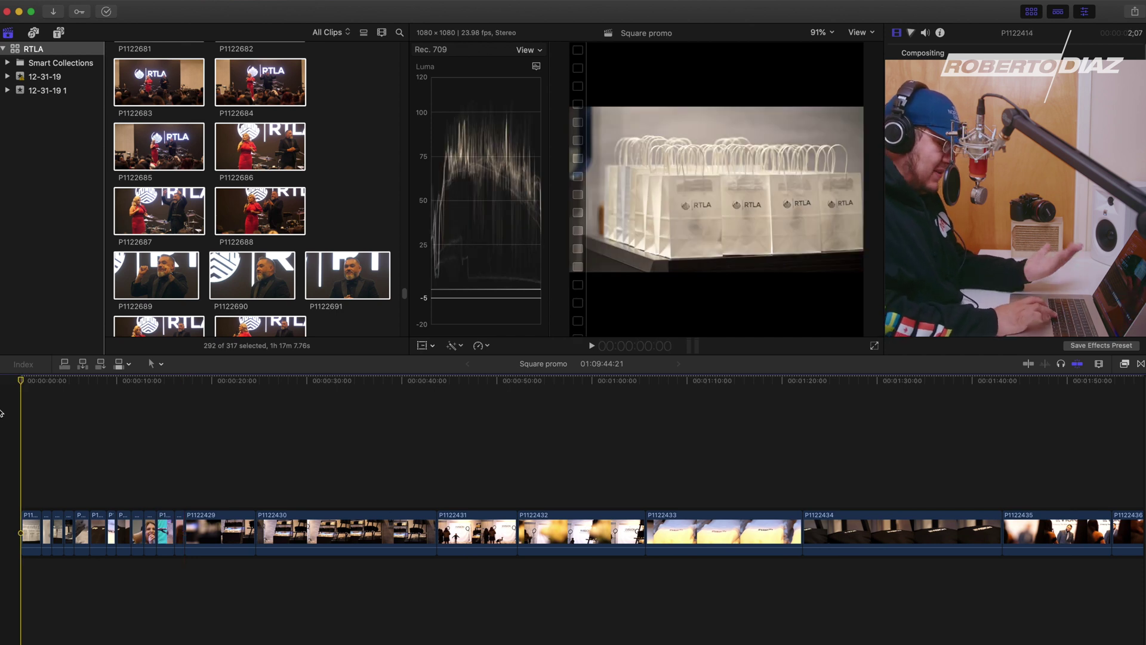
key("Left")
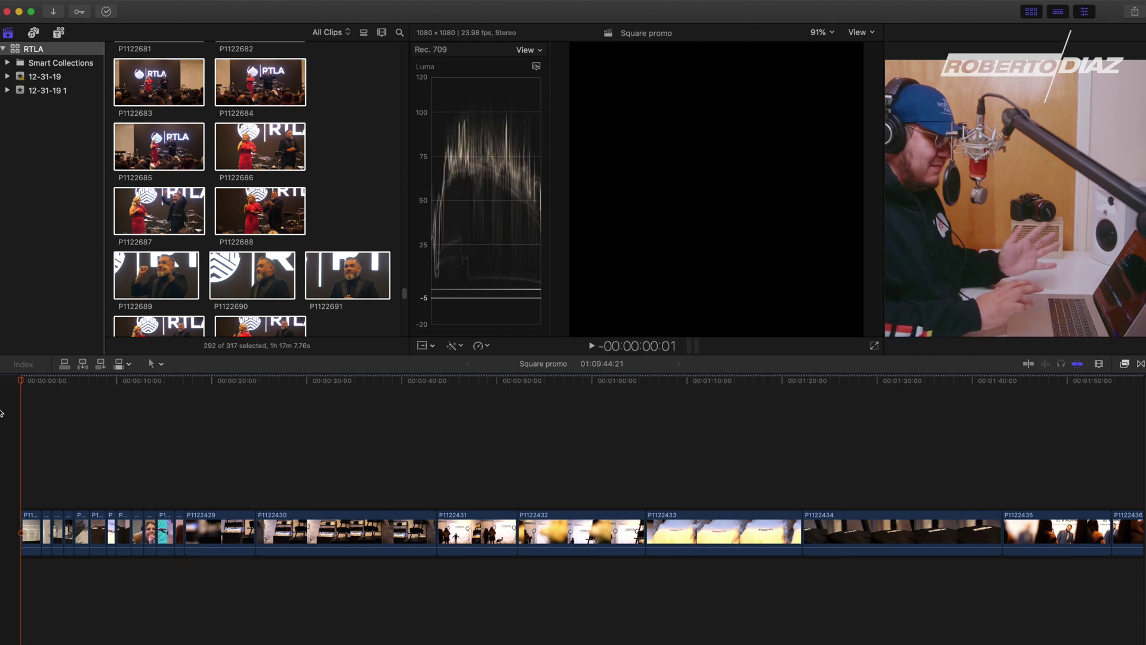
key("space")
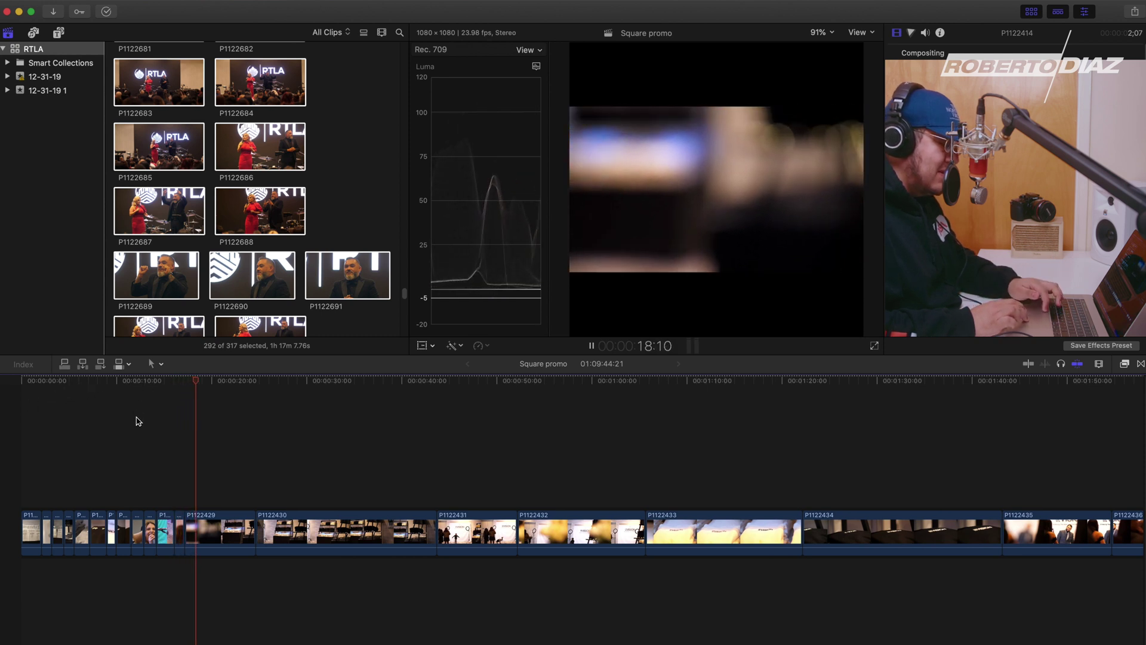
key("space")
Delete the blurry clip P1122429 that follows the assembled short shots.
left_click(210, 538)
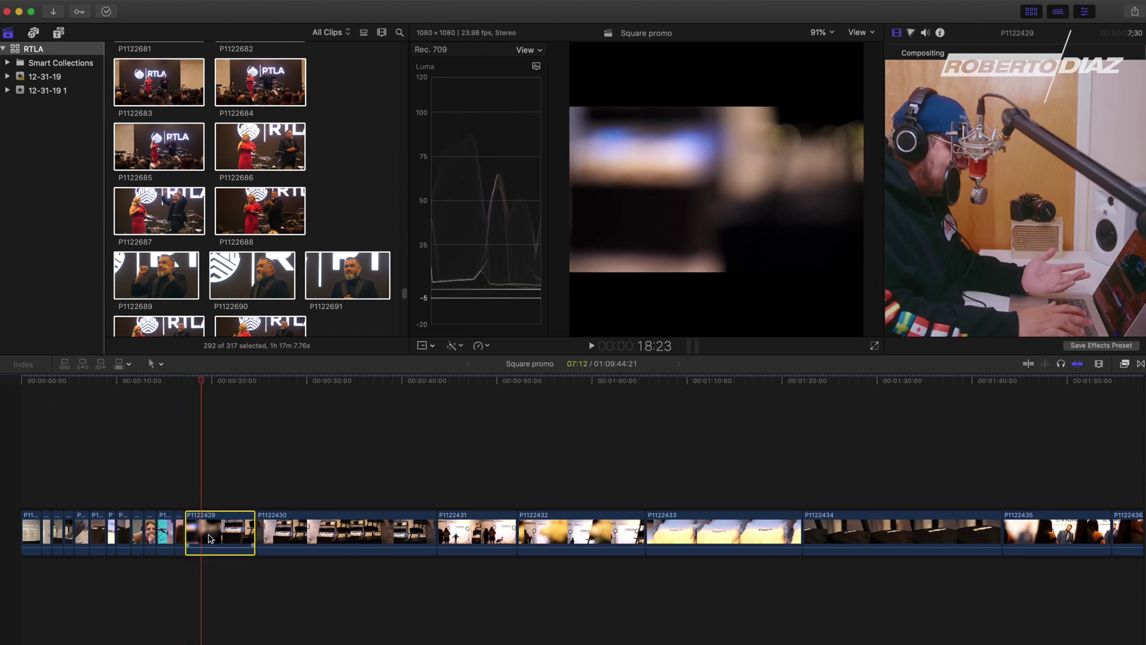
key("Delete")
left_click(210, 539)
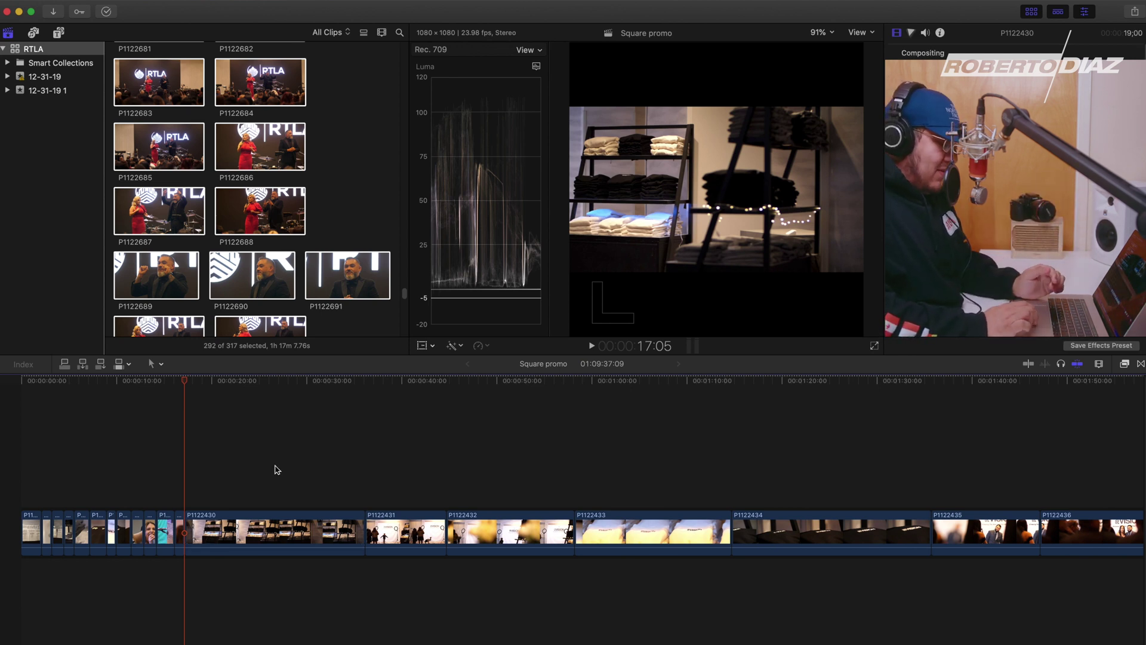
Review individual opening shots before P1122430, including the Vision shirt, the singer and the drummer.
scroll(260, 499, "left", 3)
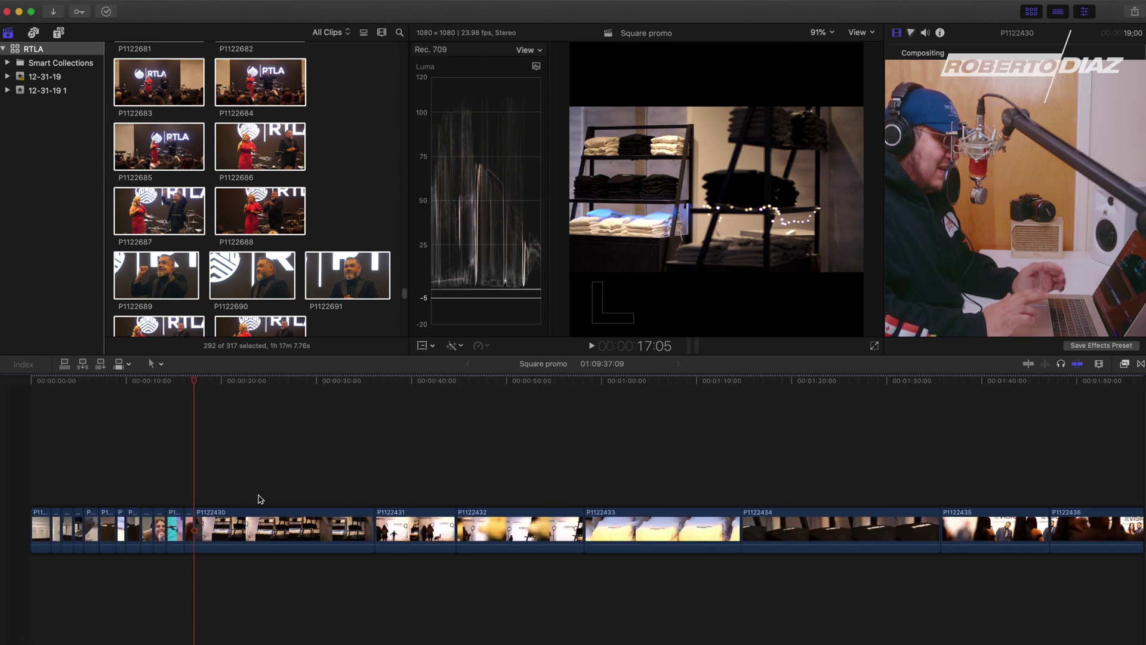
scroll(261, 499, "right", 1)
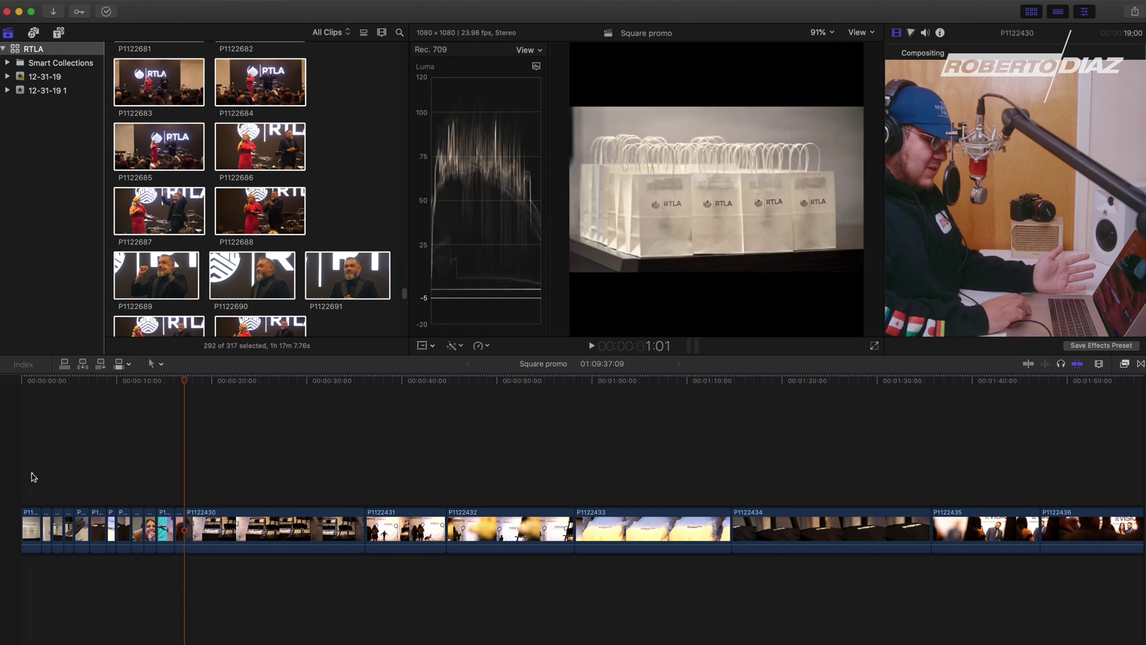
left_click(74, 477)
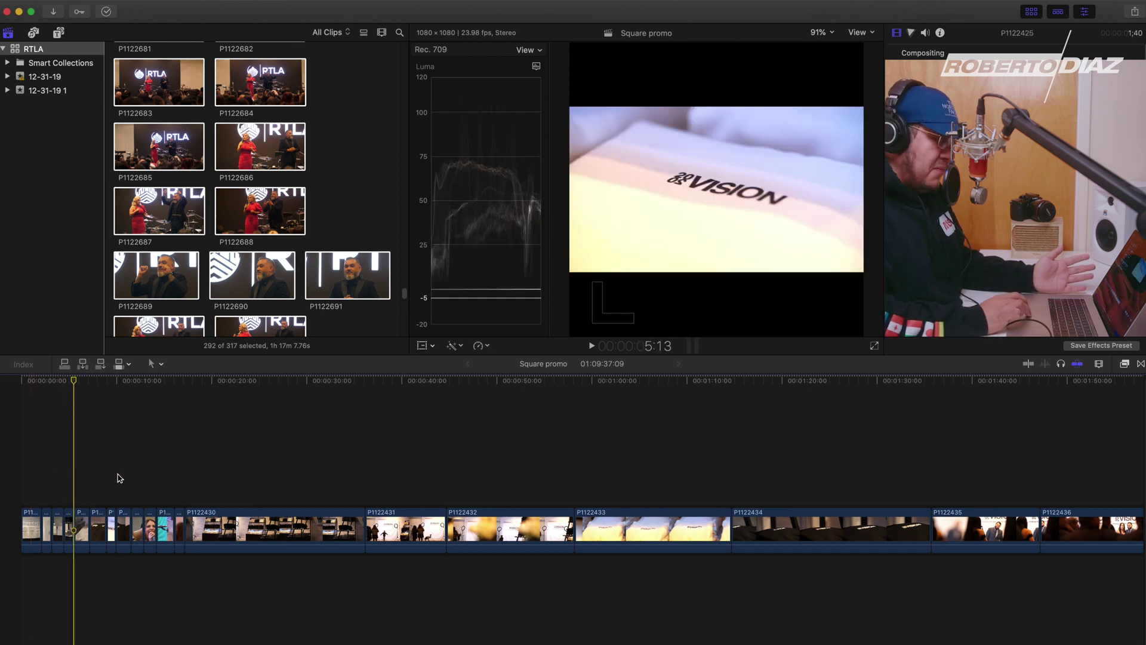
left_click(153, 476)
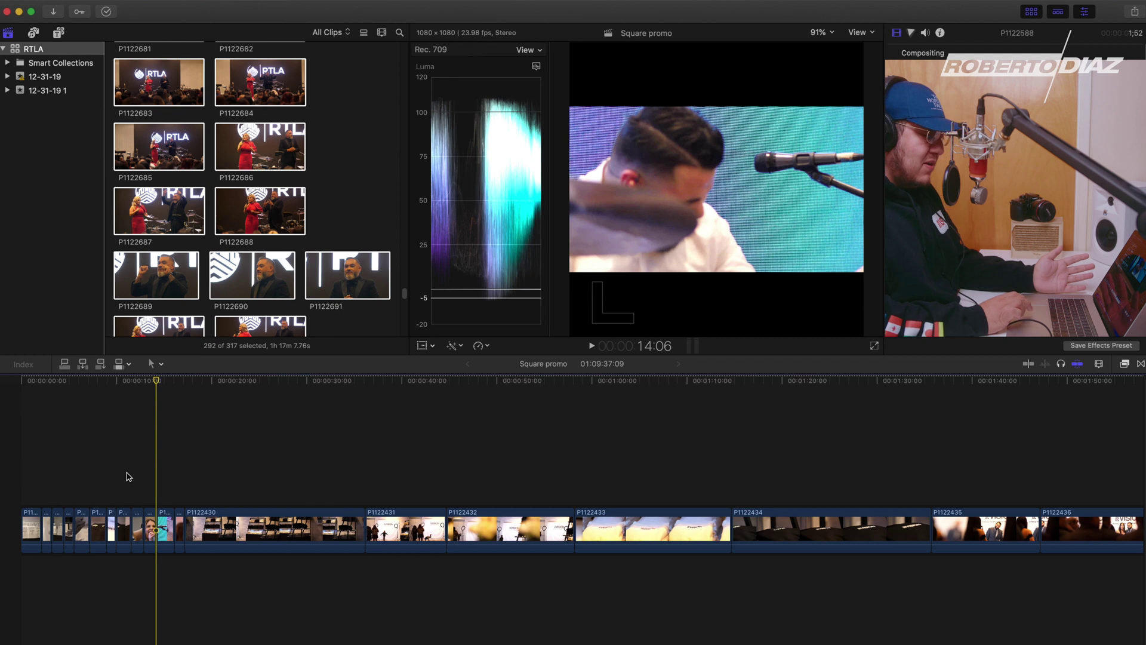
left_click(127, 476)
left_click(139, 472)
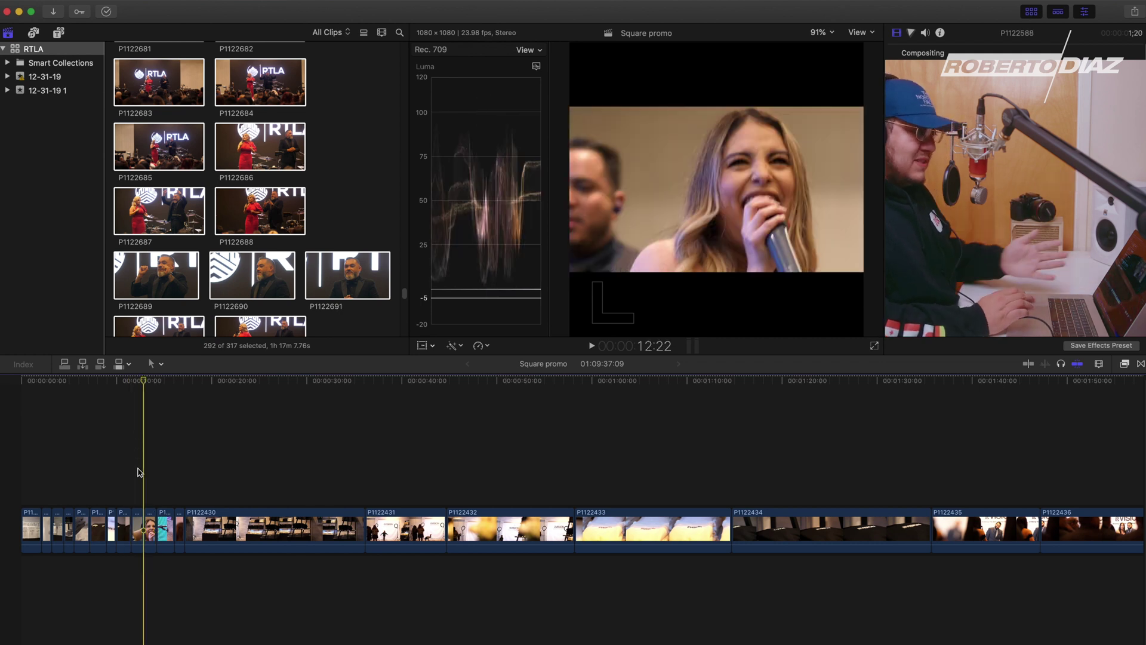
left_click(153, 465)
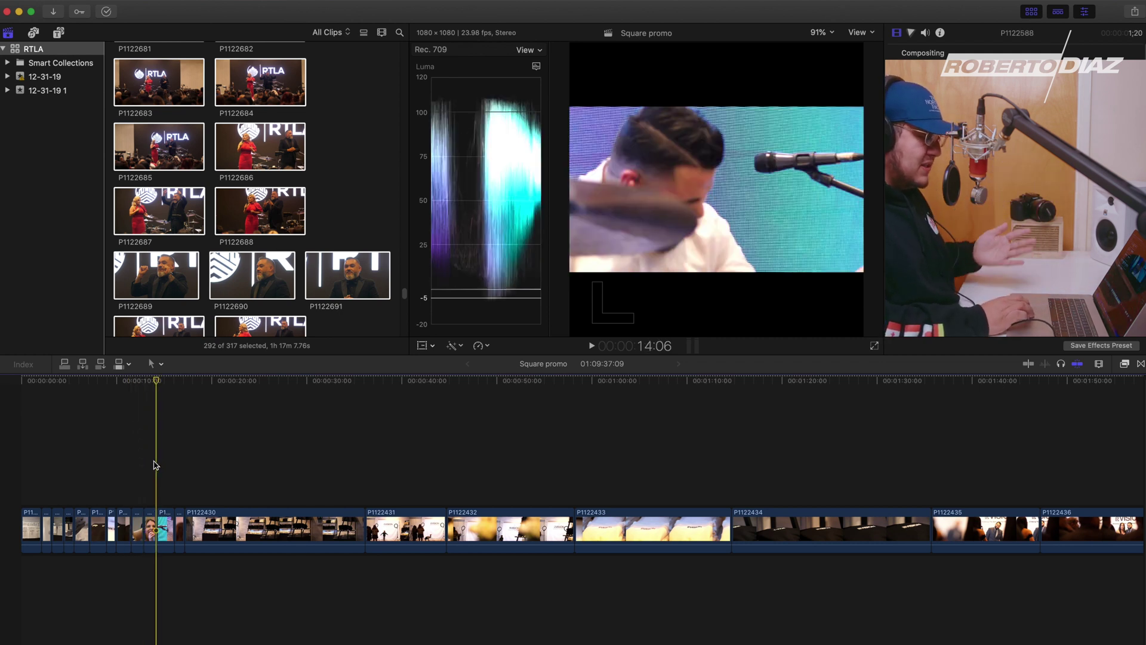